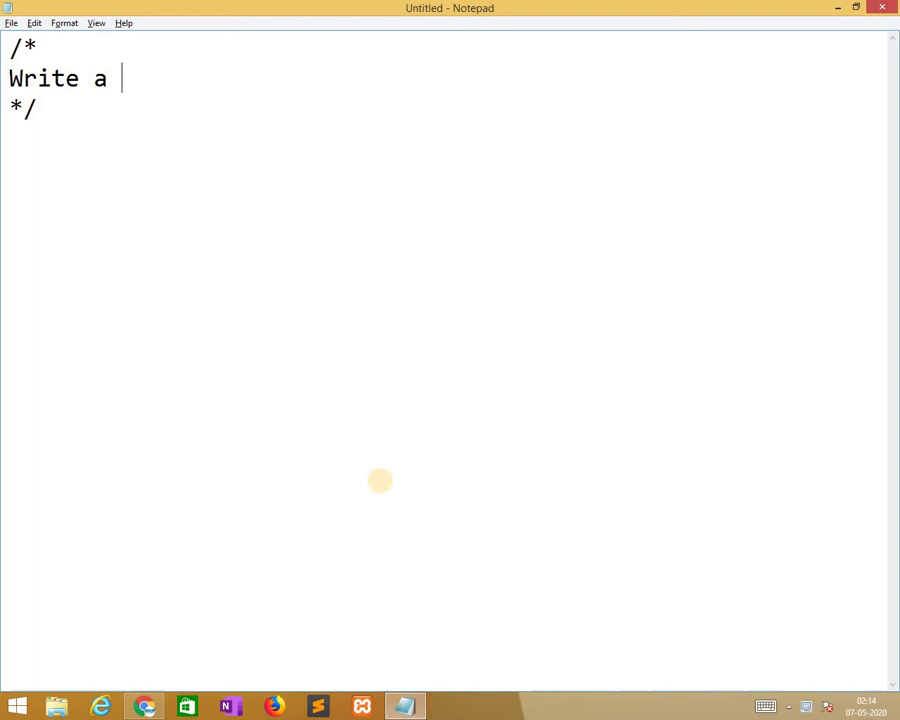
type("JAVA")
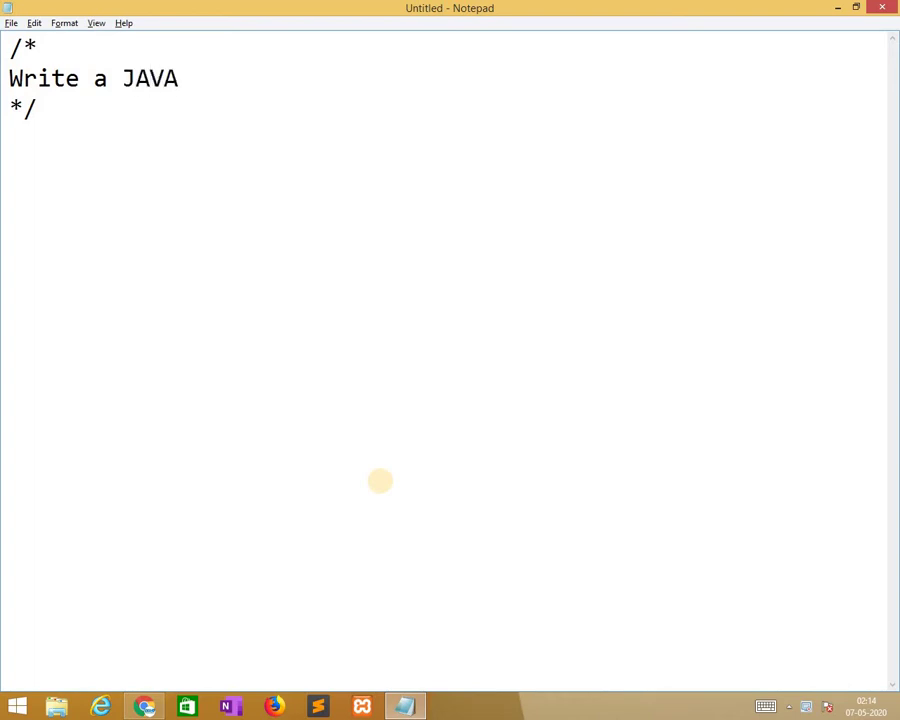
type("program")
Insert the missing space between 'JAVA' and 'program' in the comment line
key("Left")
key("Left")
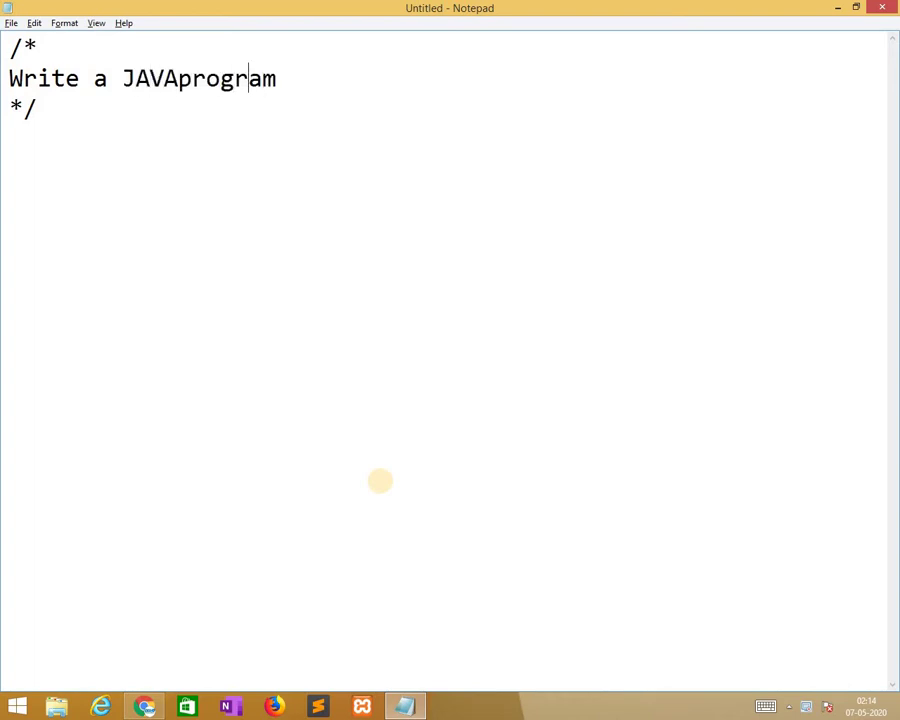
key("Left")
key("Left")
key("Left")
key("Left")
key("Left")
key("Right")
key("Right")
key("Right")
key("Right")
key("Right")
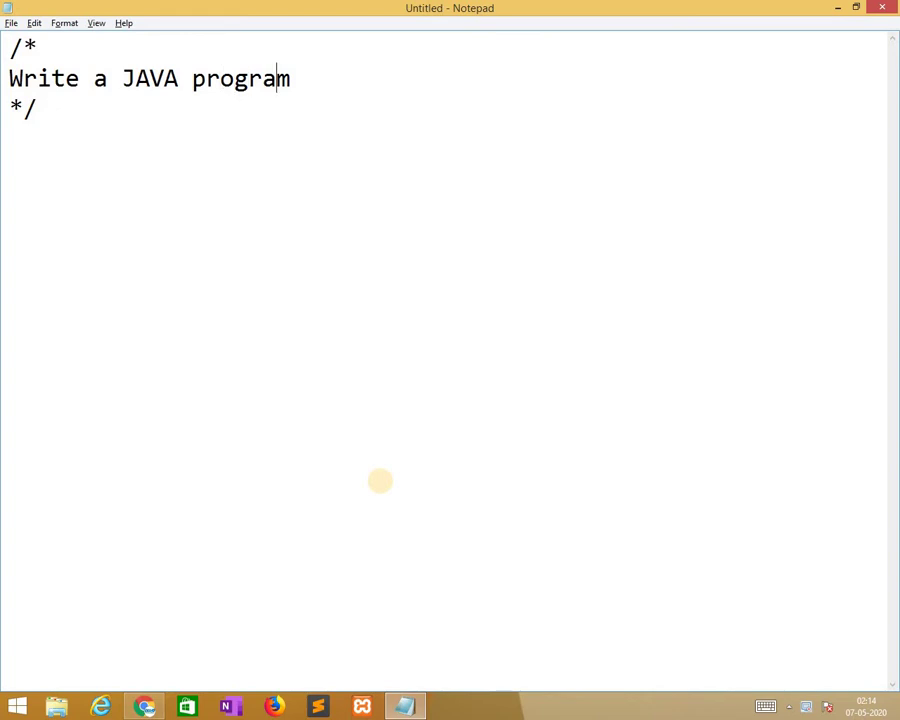
key("End")
type("to fin")
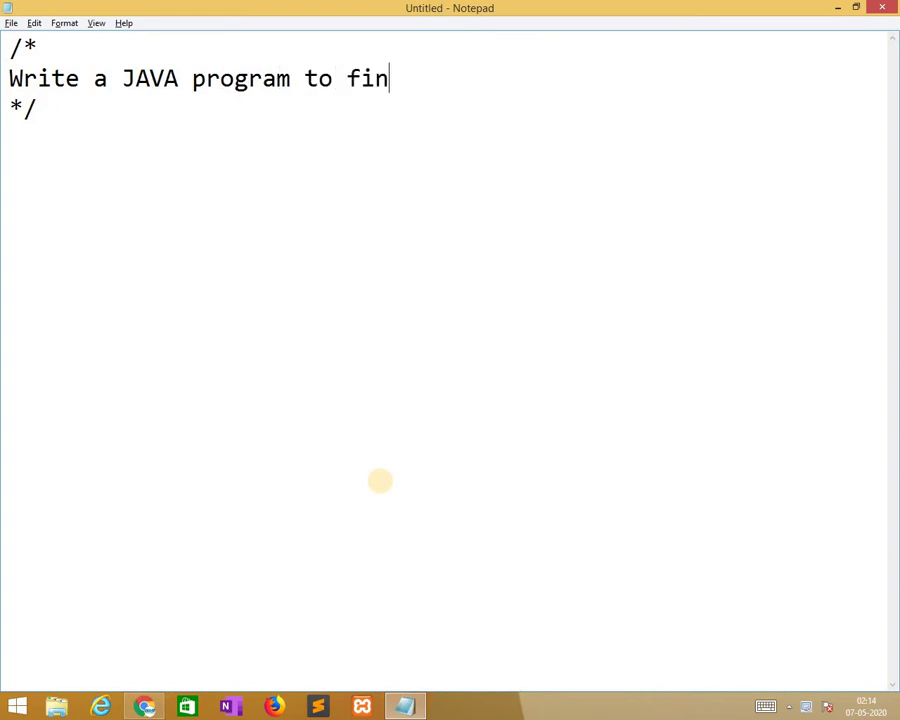
type("d the el")
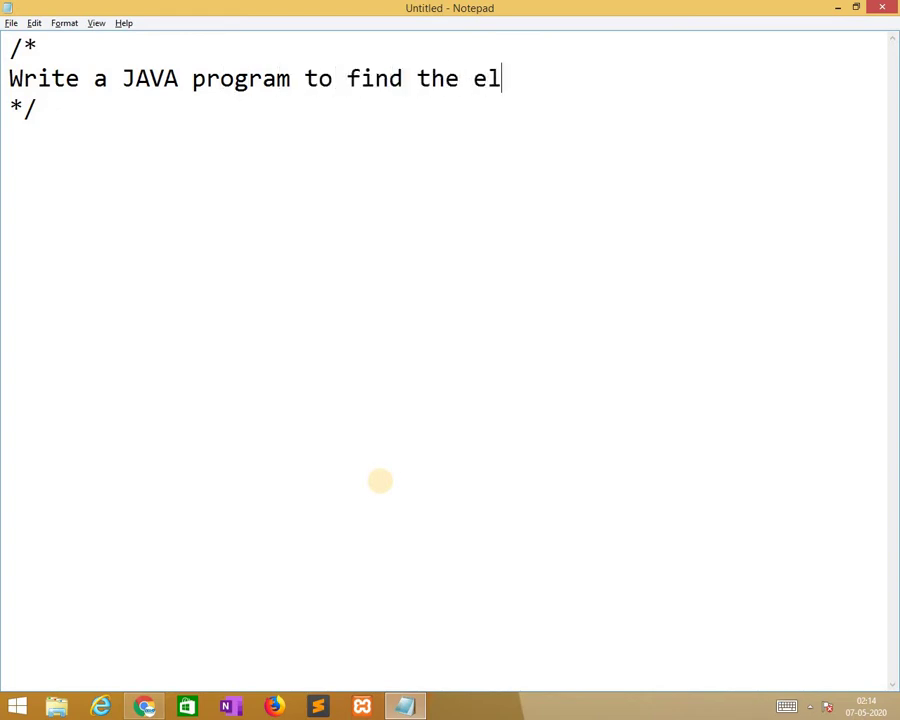
type("ec")
type("t")
type("ricit")
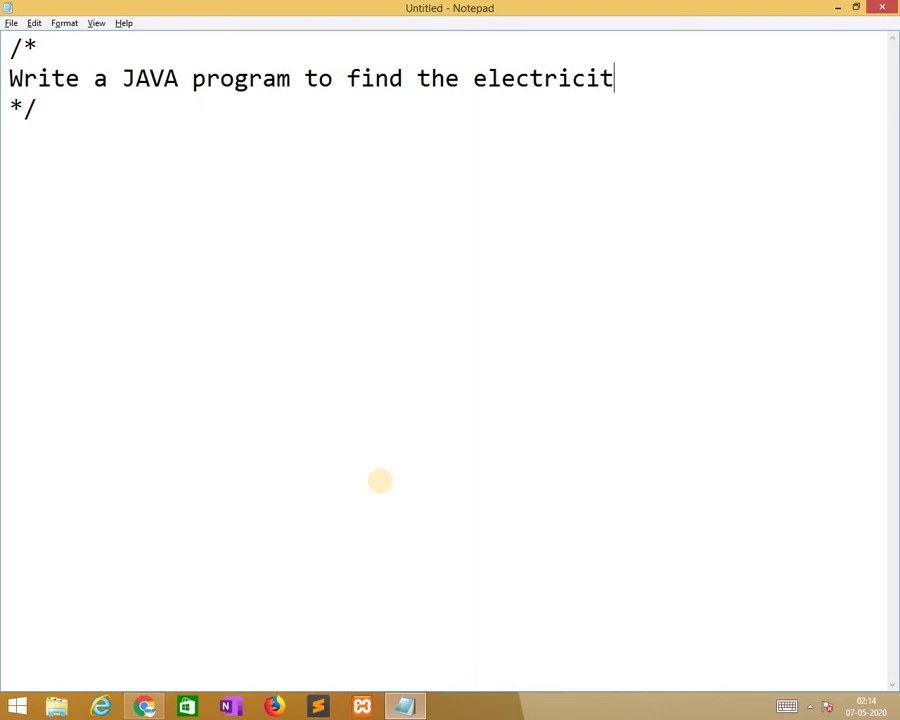
type("y")
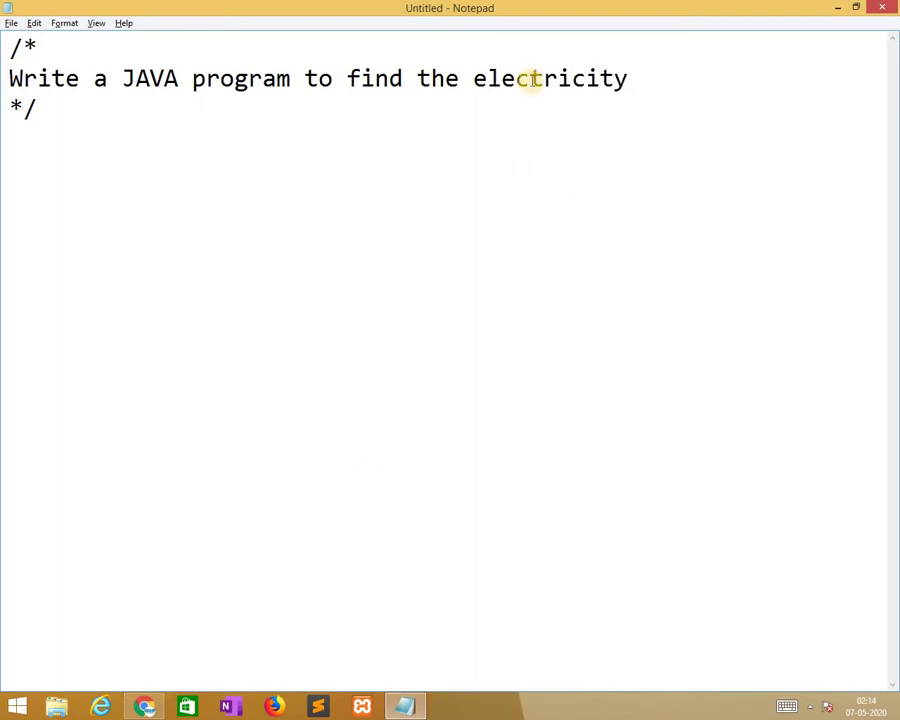
Replace the word 'electricity' with 'Ele Bill with the following table'
right_click(535, 80)
double_click(592, 80)
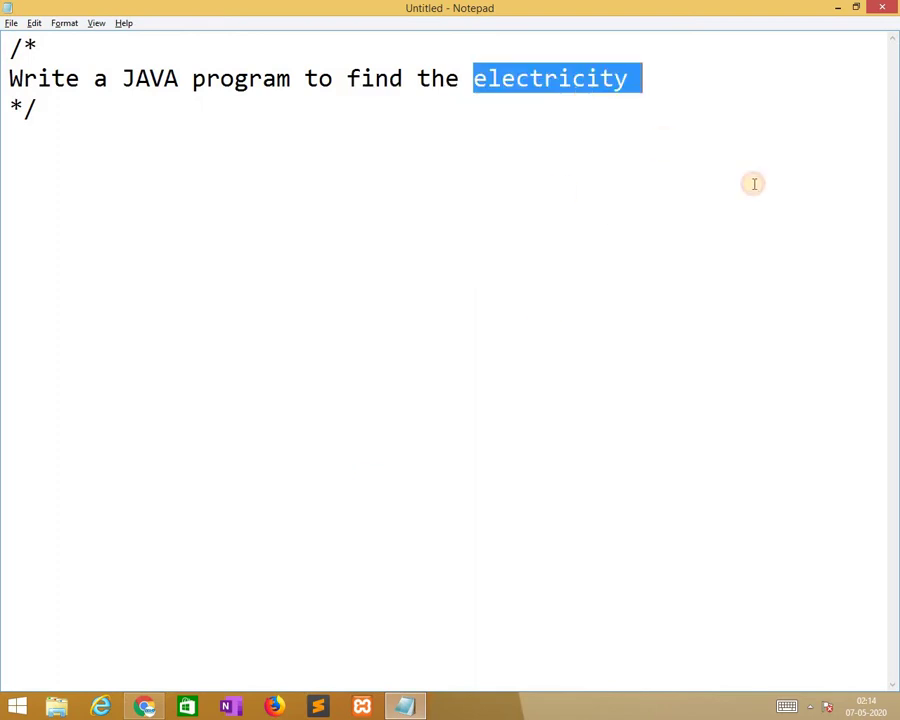
key("BackSpace")
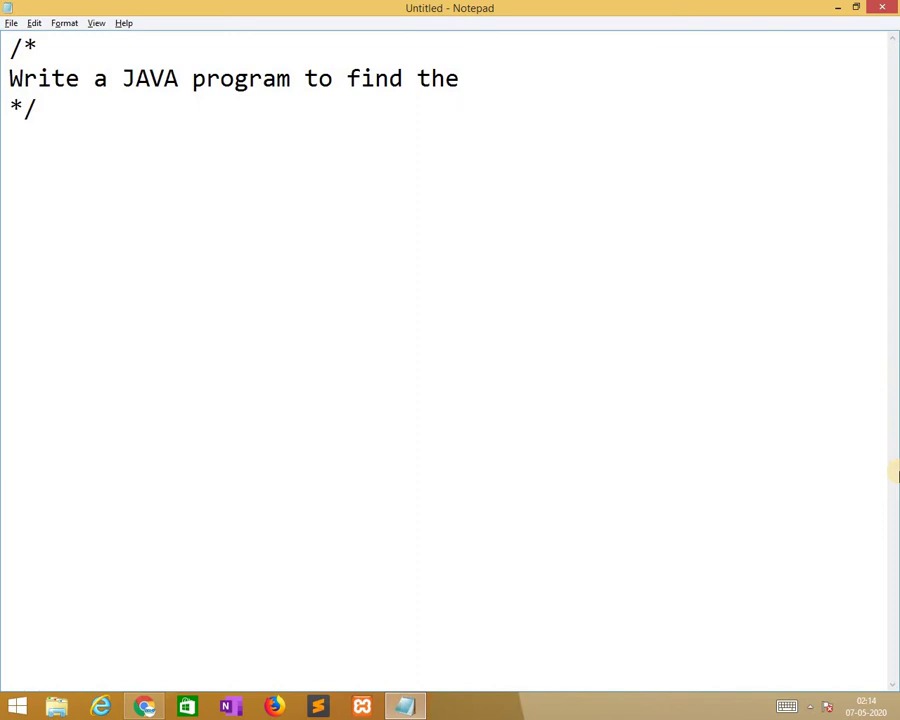
type("Ele Bil")
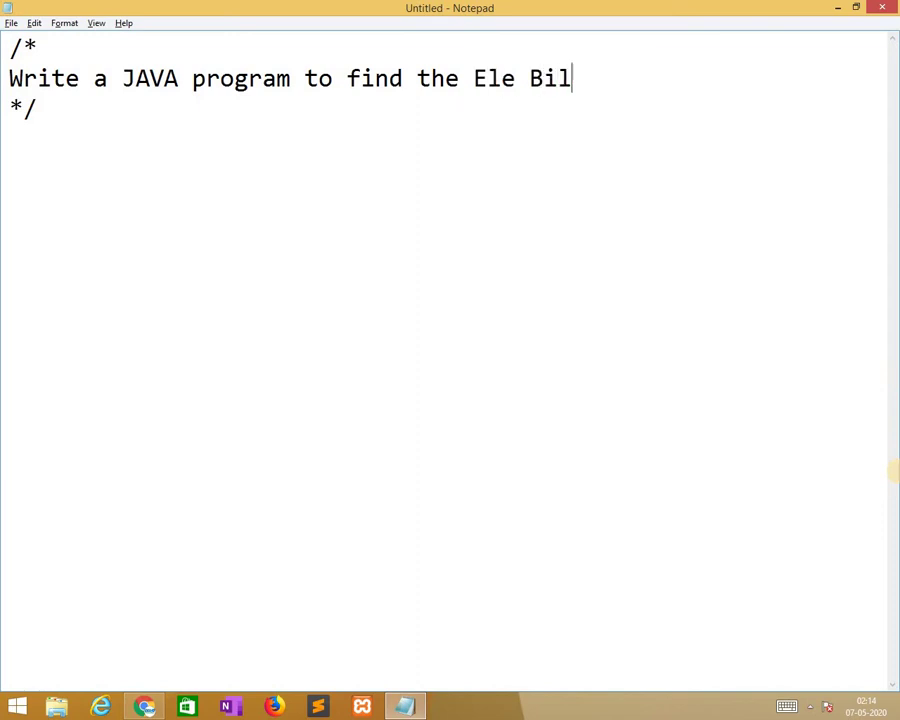
type("l wit")
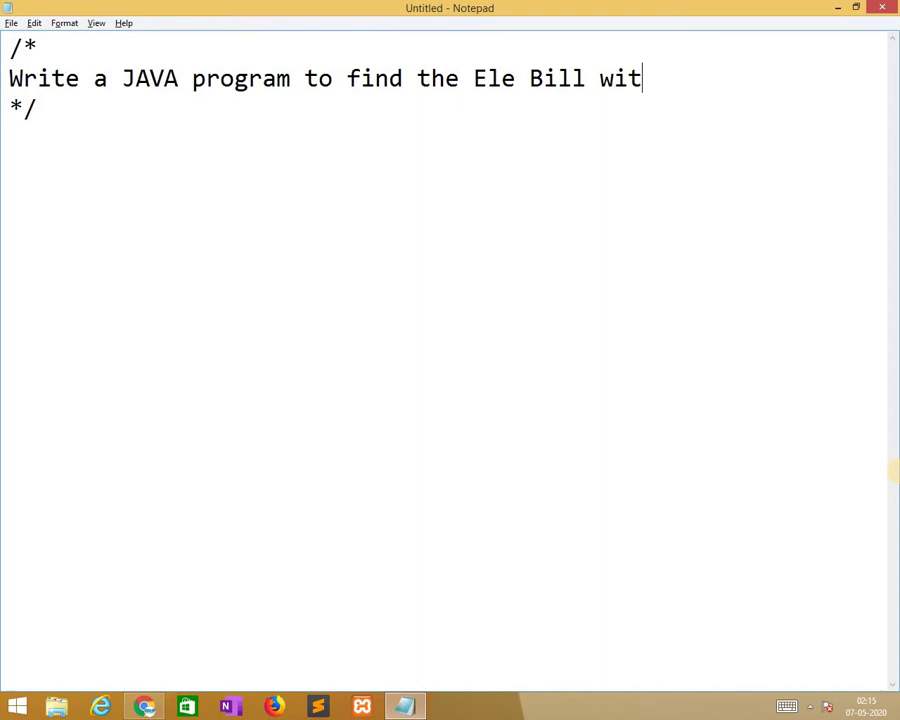
type("h the foll")
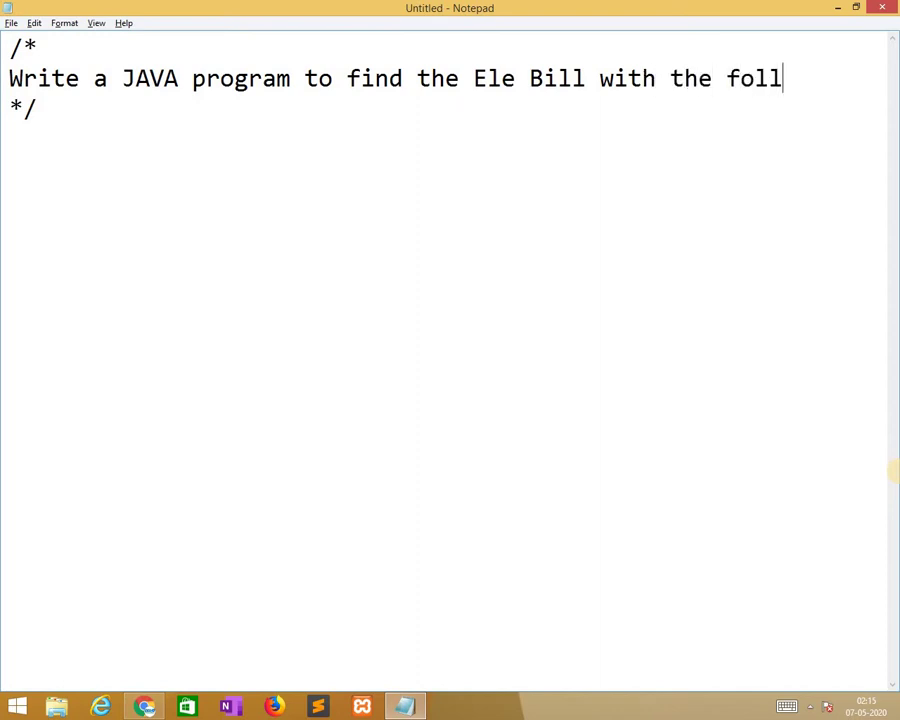
type("owing table")
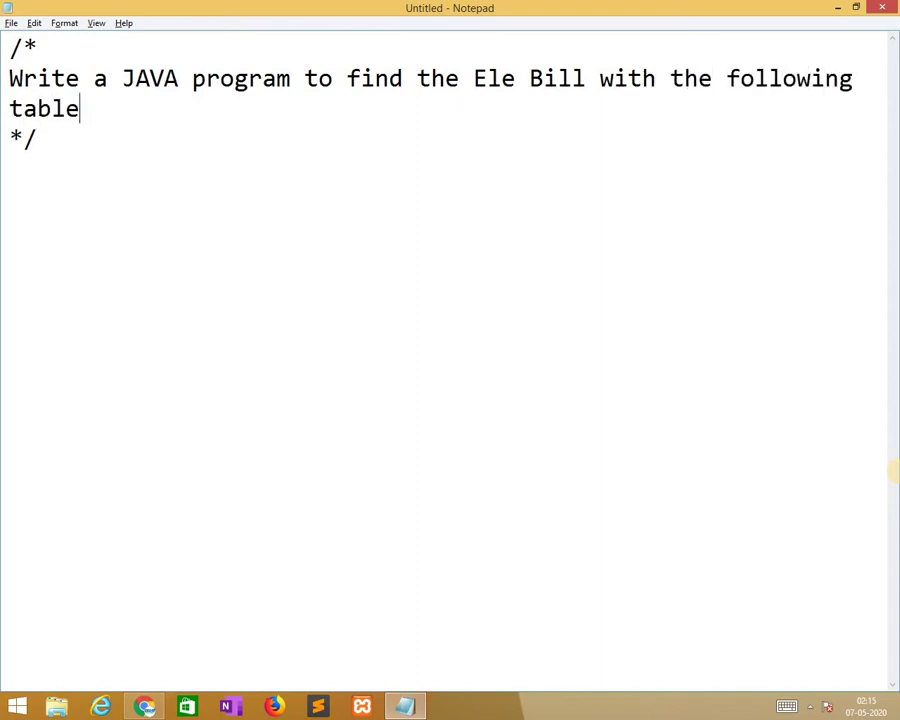
Add the table header 'No of units' and 'rate per unit' below the comment line
key("Return")
key("Return")
type("No of u")
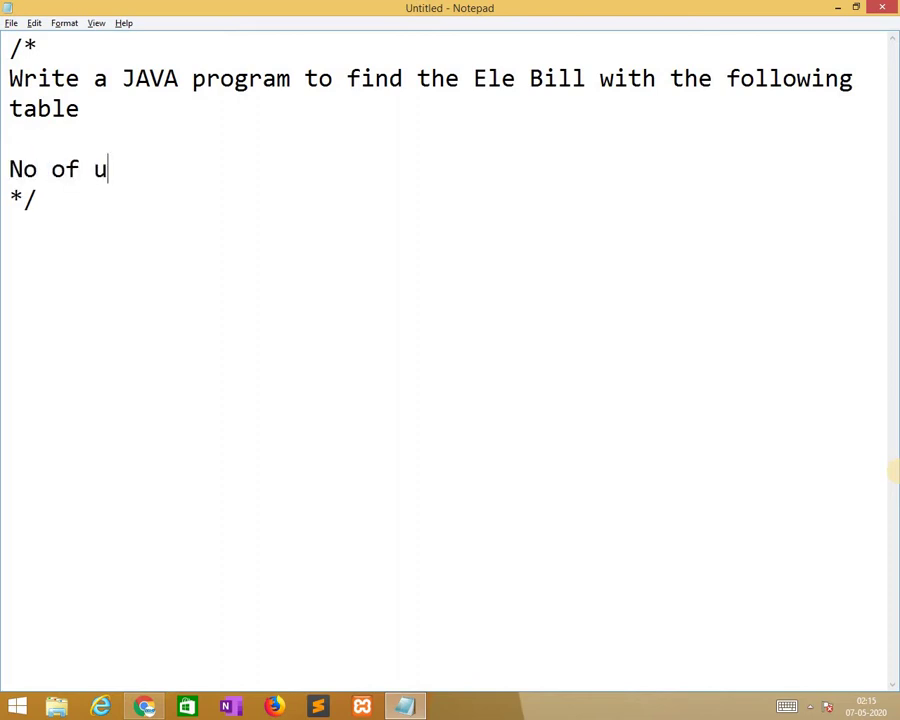
type("nits")
key("Tab")
key("Tab")
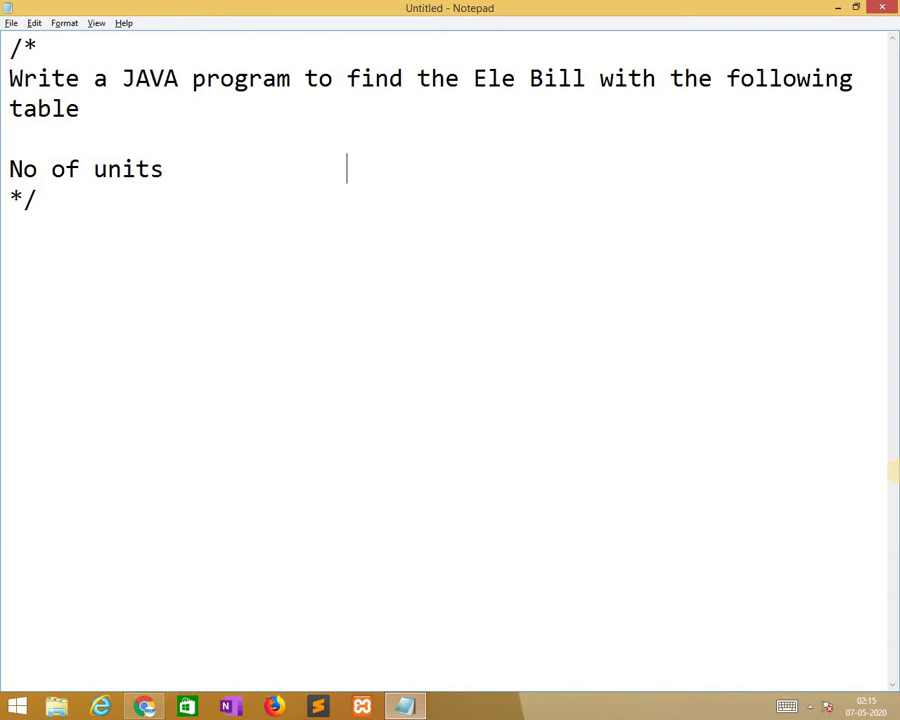
type("rate ")
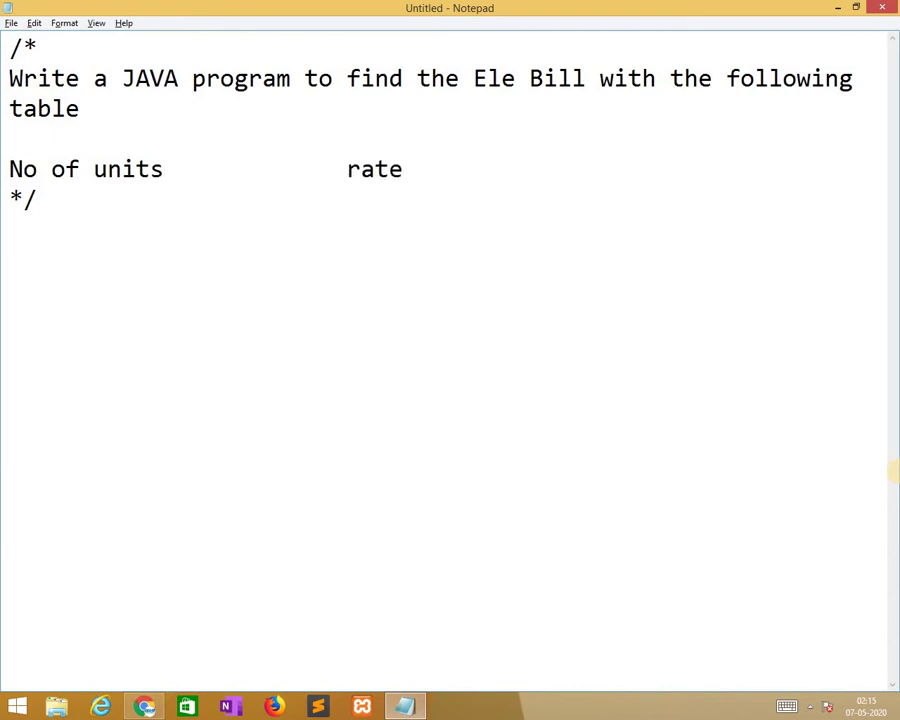
type("per un")
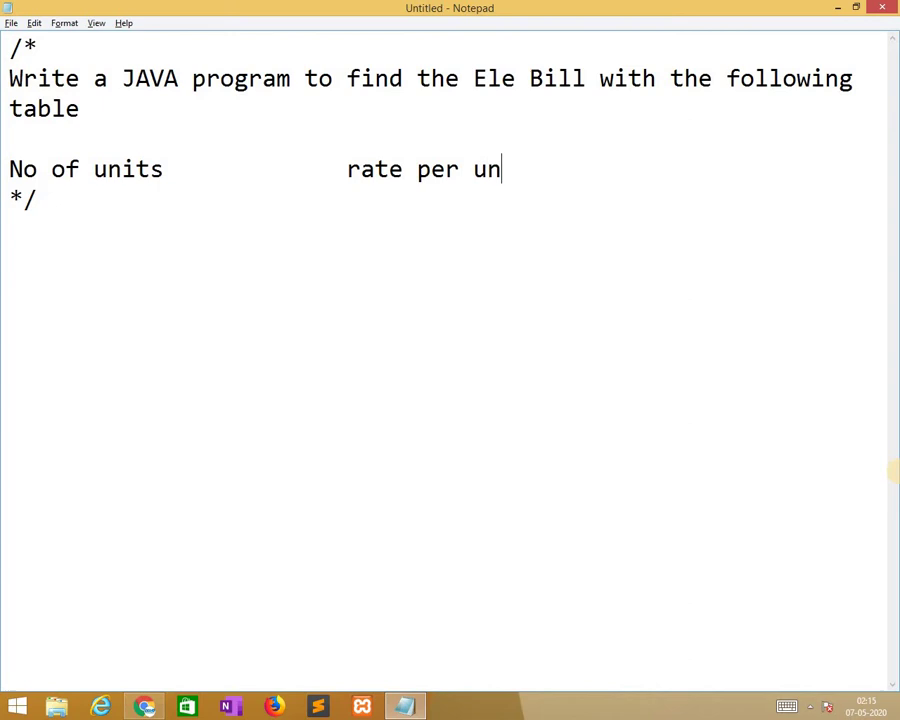
type("it")
key("Return")
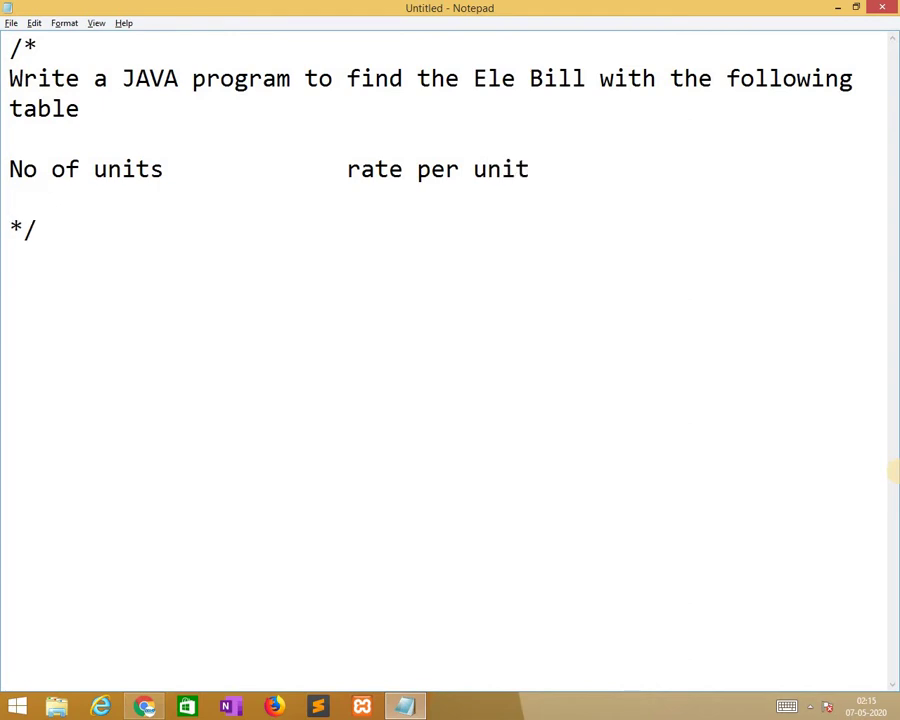
type("0-50")
key("Tab")
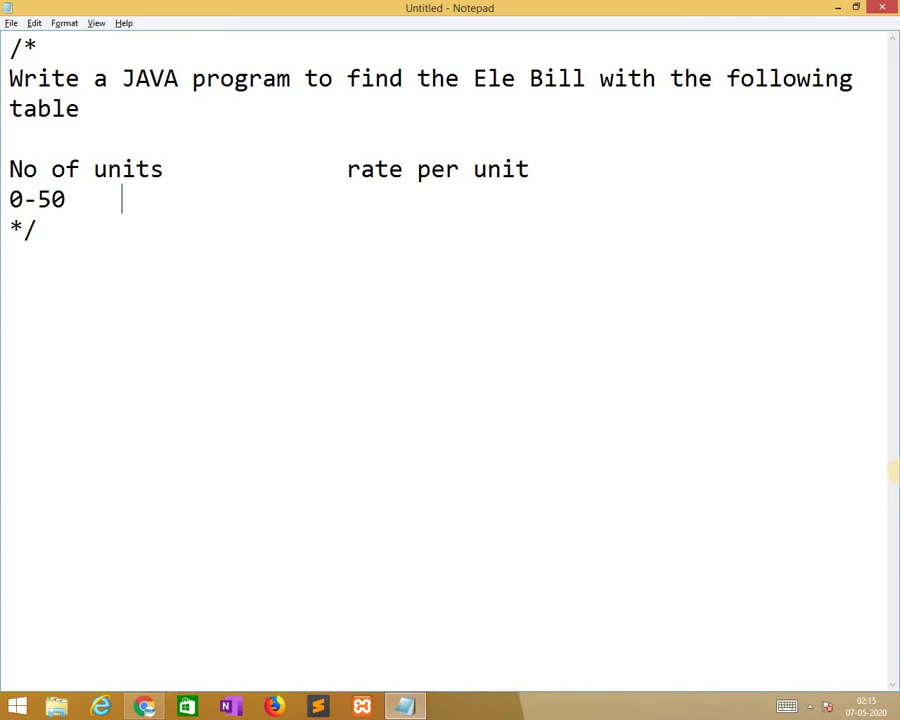
key("Tab")
key("BackSpace")
key("Down")
key("Tab")
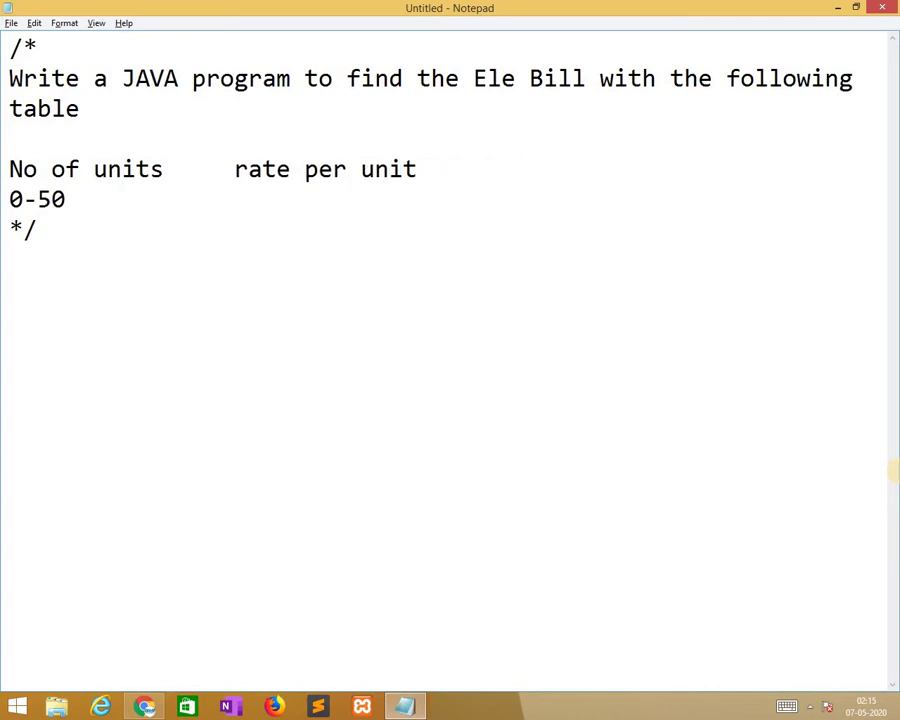
Add the 0-50 row at 1.91, aligned under the header columns
key("Left")
key("Left")
key("Left")
key("Left")
key("Left")
key("Home")
key("BackSpace")
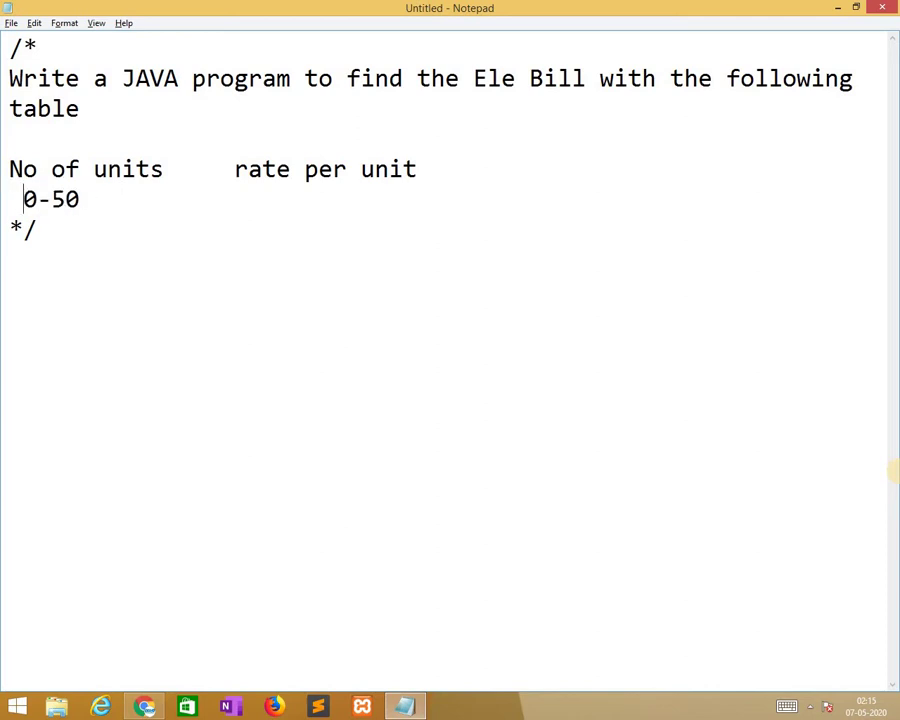
key("BackSpace")
key("Tab")
key("BackSpace")
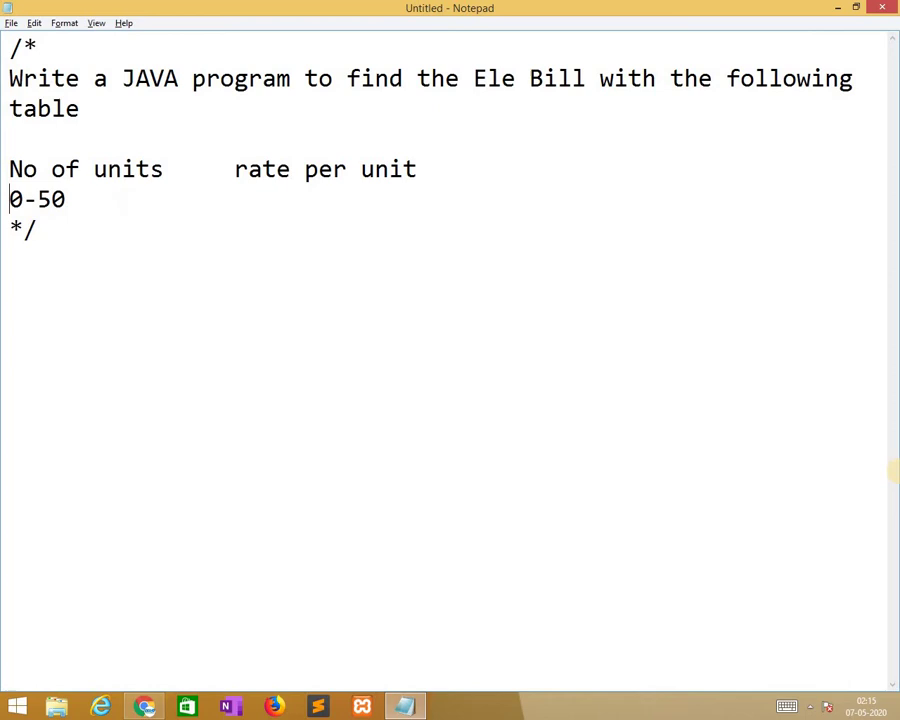
key("Right")
key("Right")
key("Right")
key("Right")
key("Tab")
key("Tab")
key("Tab")
key("Tab")
type("1.91")
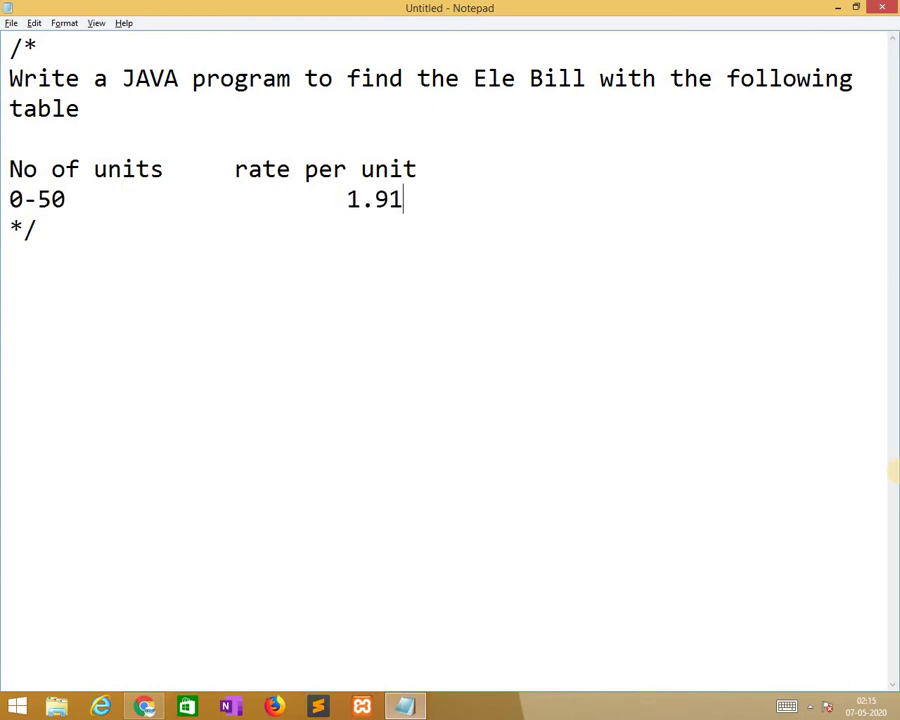
Add the rows 51-100 at 3.17 and 101-200 at 5.23
key("Return")
type("51-10")
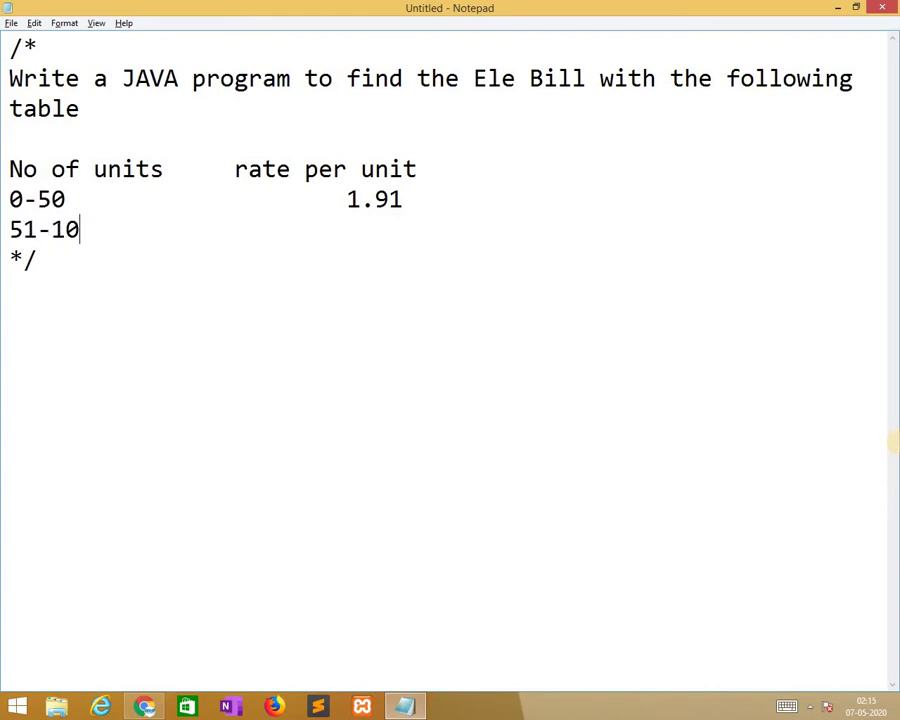
type("0")
key("Tab")
key("Tab")
key("Tab")
type("3.17")
key("Return")
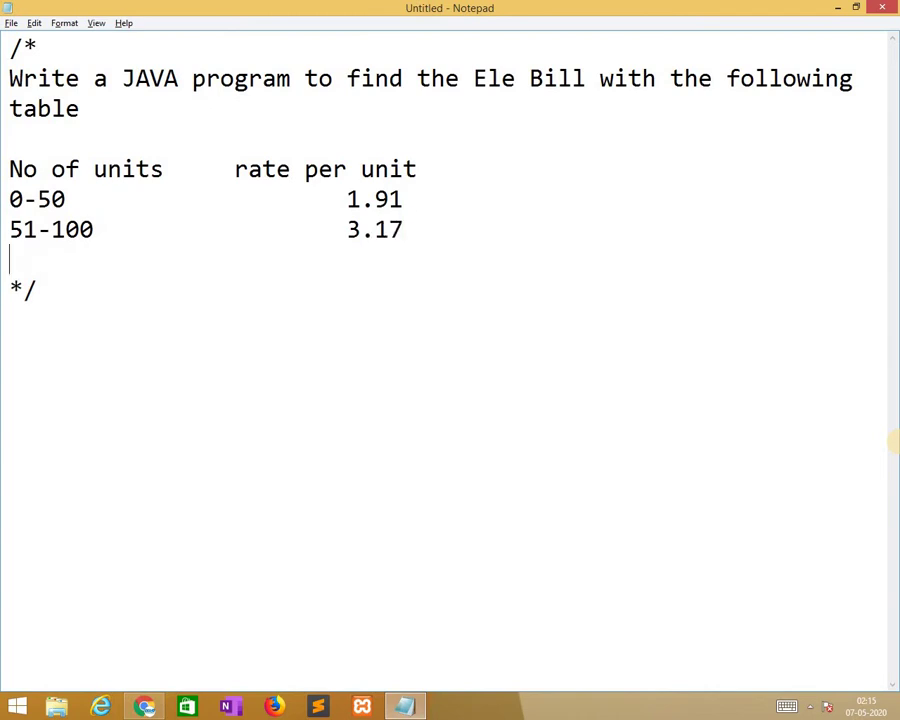
type("101-")
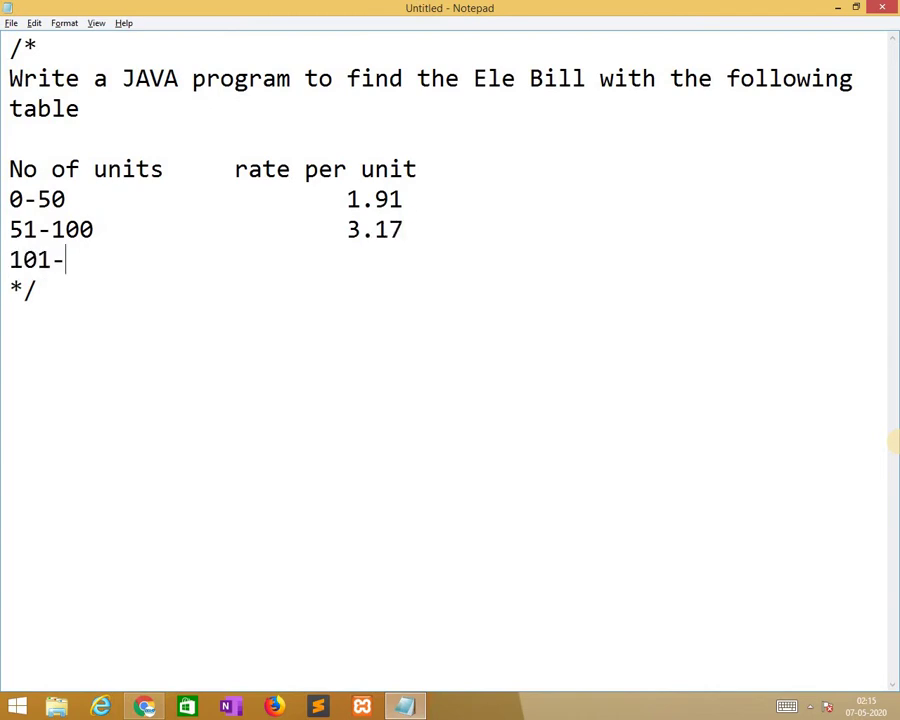
type("200")
key("Tab")
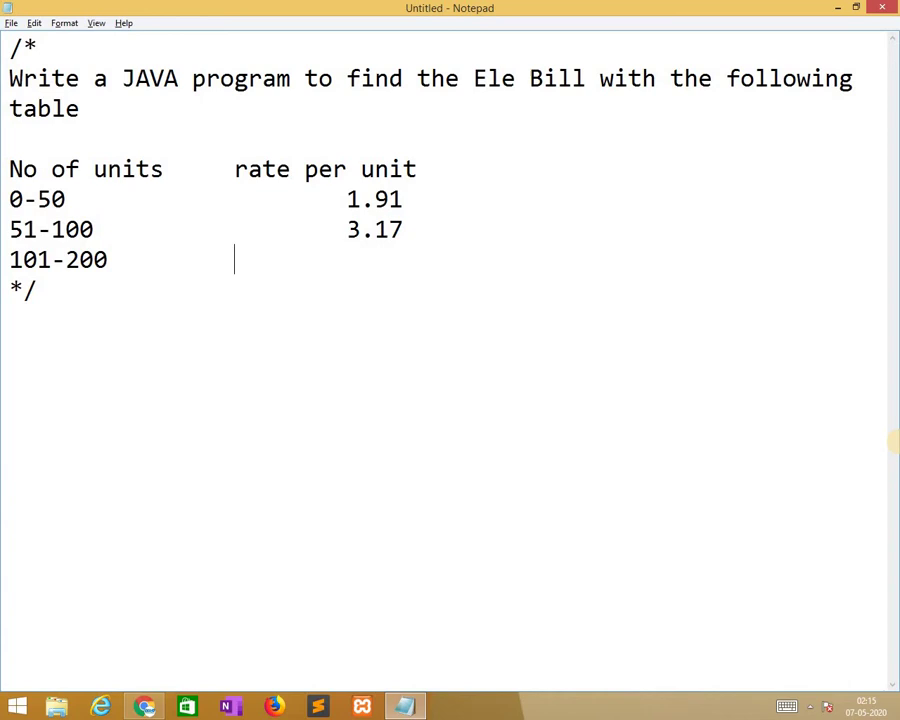
key("Tab")
key("Tab")
type("5.")
type("23")
Add the rows 201-300 at 7.69 and >300 at 9.00, then close the comment
key("Return")
type("201-")
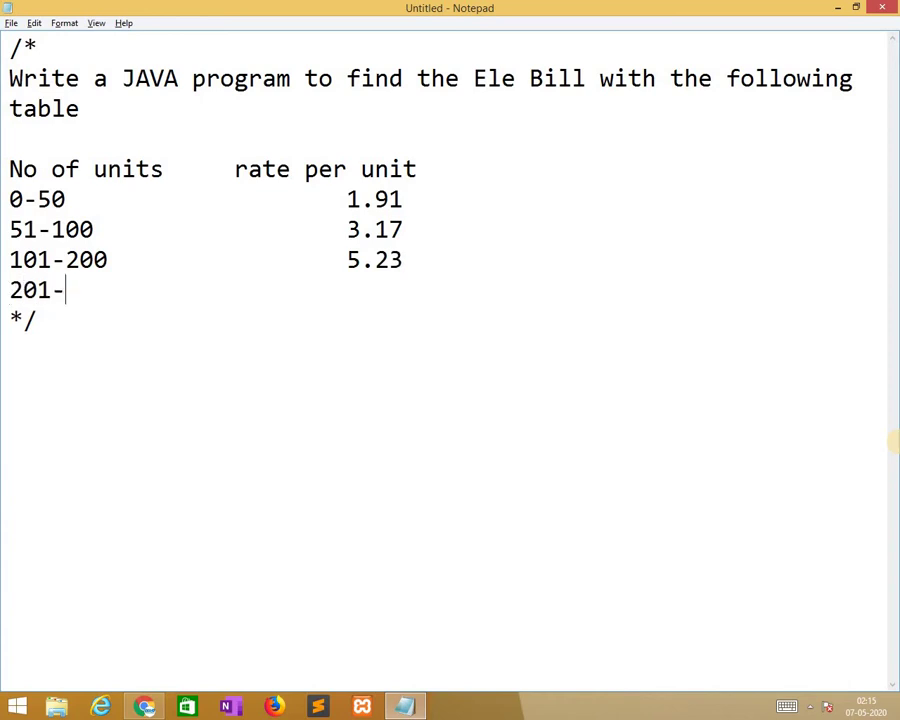
type("300")
key("Tab")
key("Tab")
key("Tab")
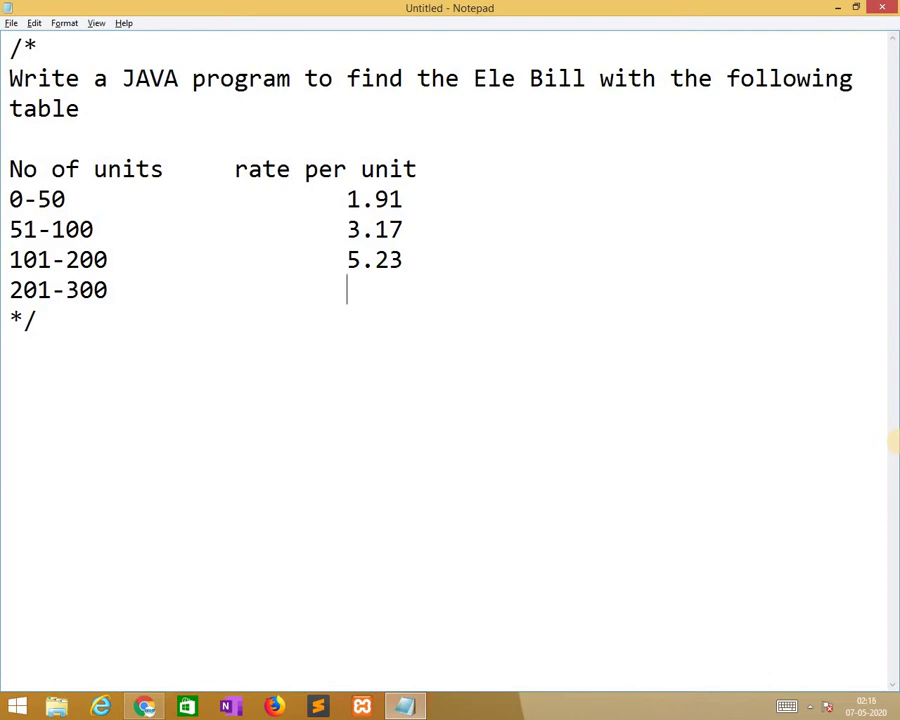
type("7.6")
type("9")
key("Return")
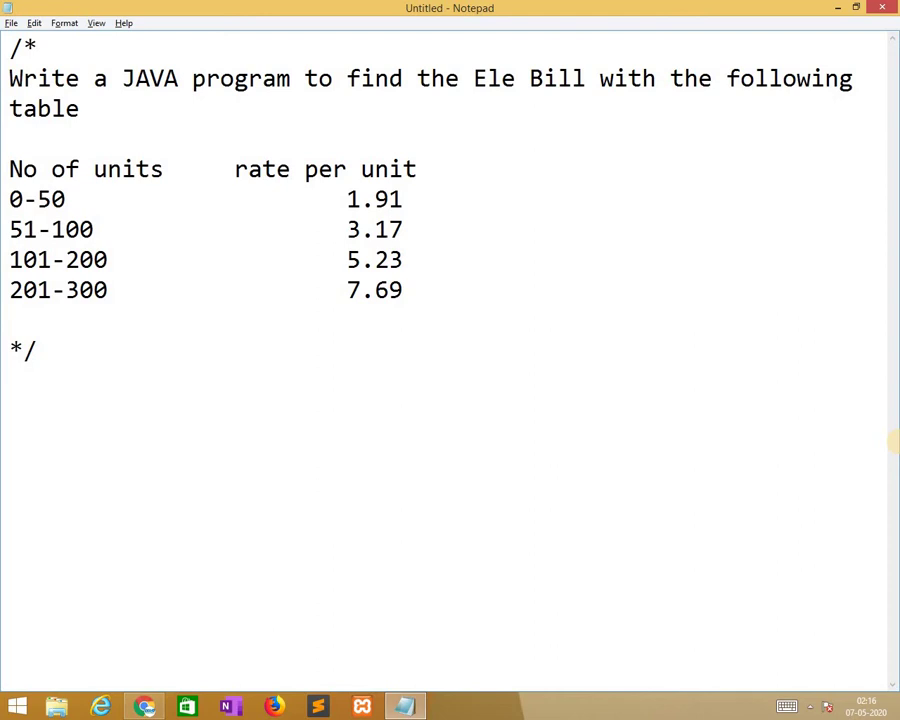
type(">")
type("300")
key("Tab")
key("Tab")
key("Tab")
type("9.00")
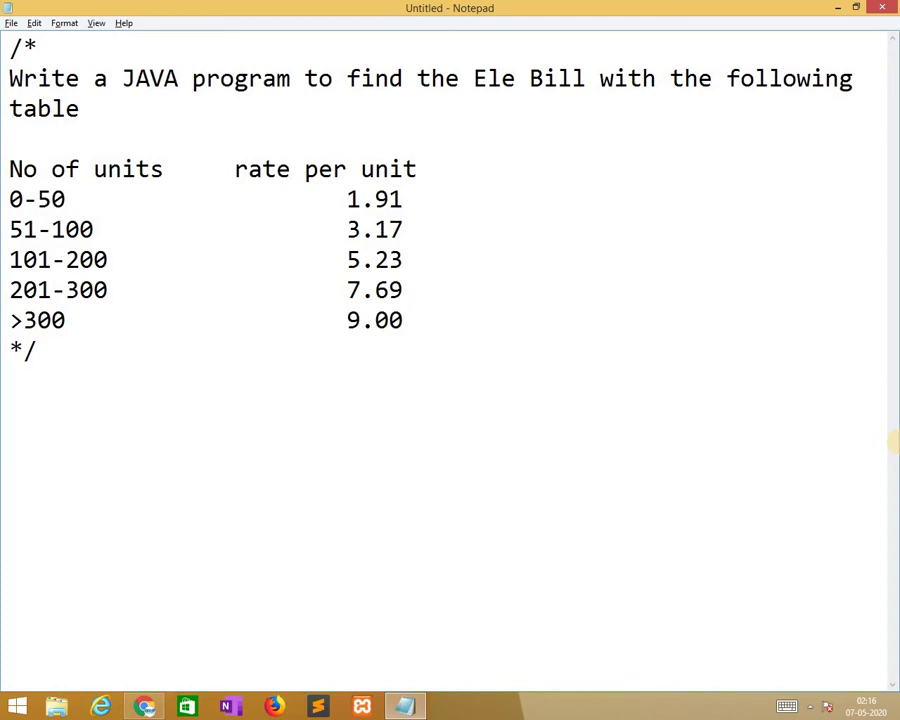
key("Return")
type("impo")
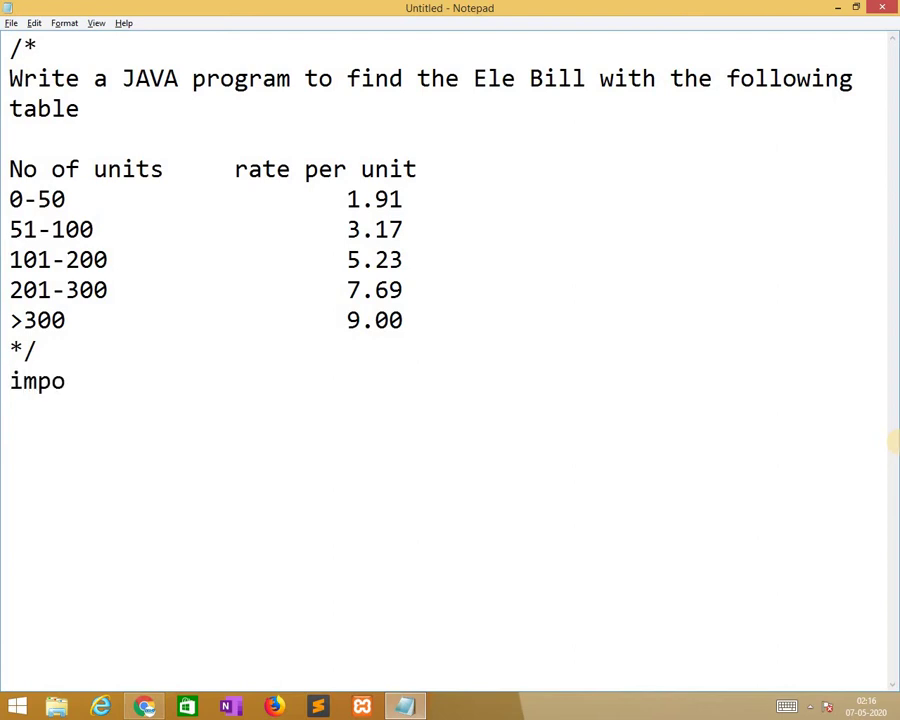
type("rt java")
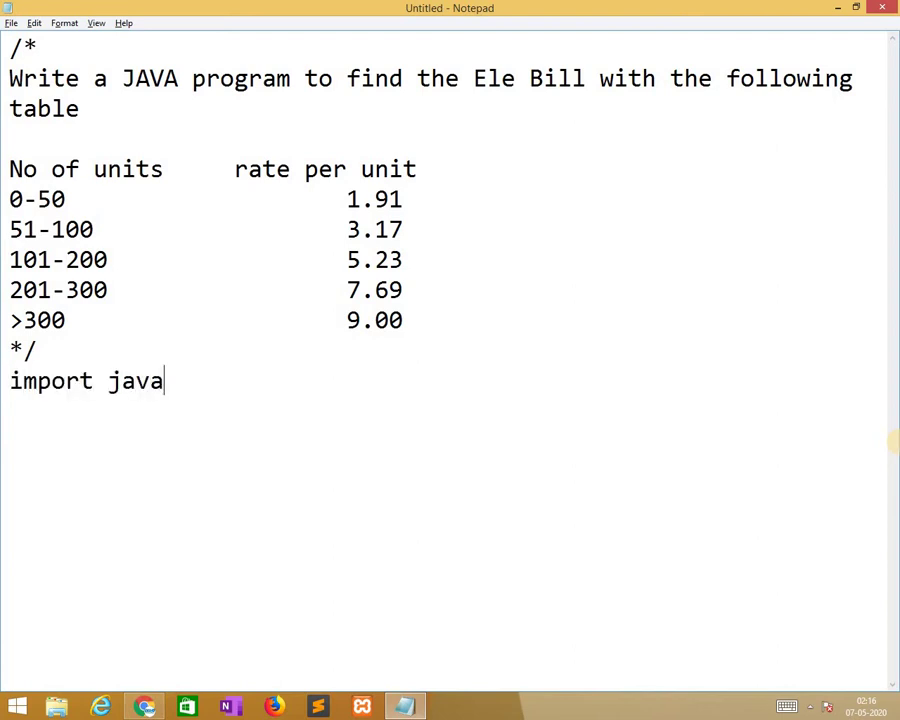
type(".util")
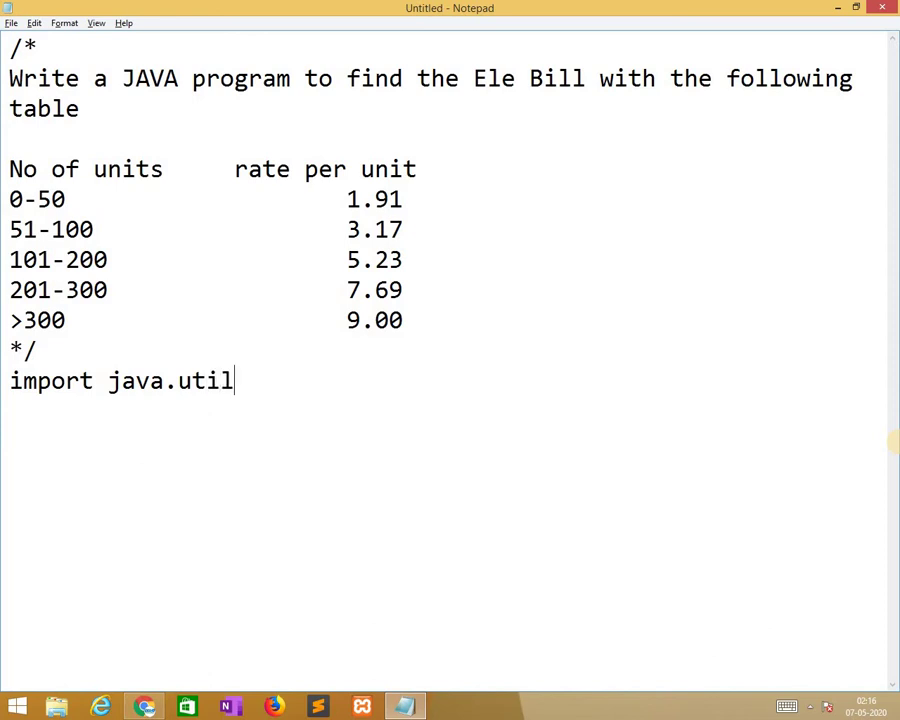
type(".*;")
Add import java.util.*; and the class elebill body with an indented line inside
key("Return")
key("Return")
type("class ")
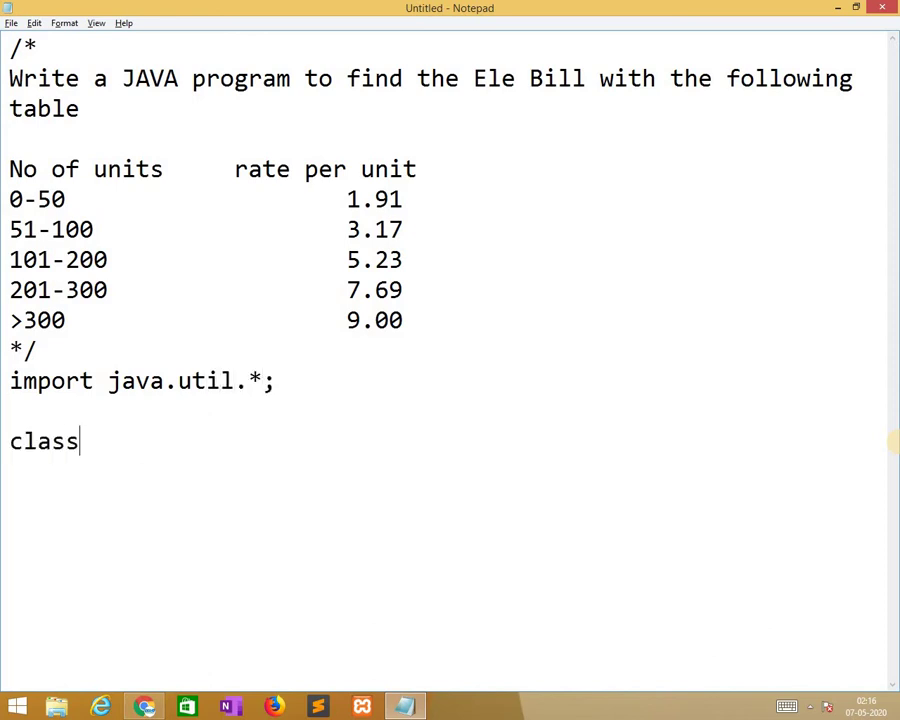
type("eleb")
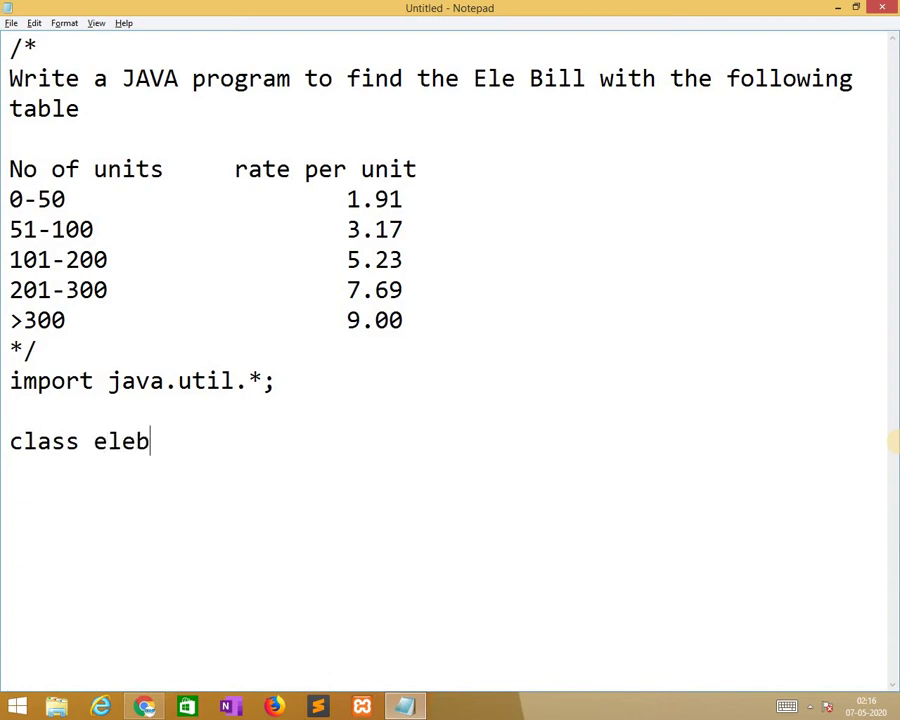
type("ill")
key("Return")
type("{")
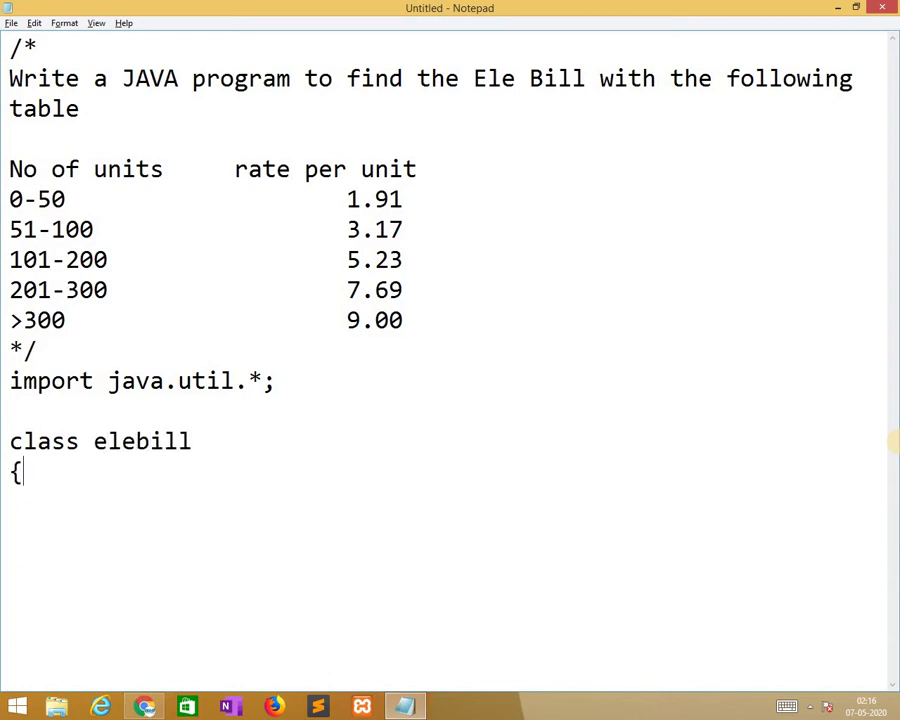
key("Return")
type("}")
key("Up")
key("End")
key("Return")
key("Tab")
type("public s")
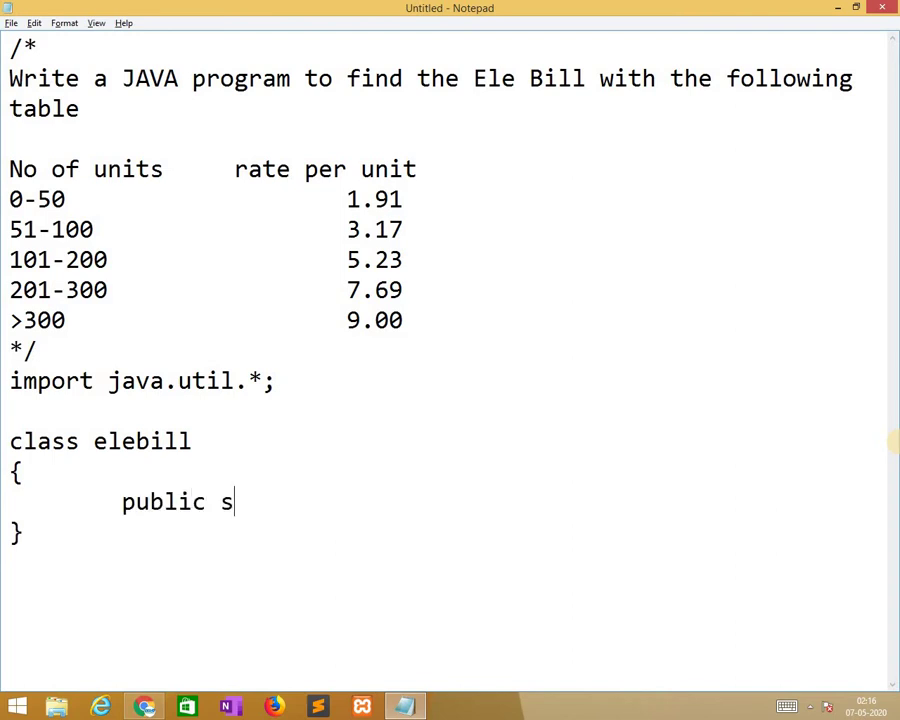
type("tatic void")
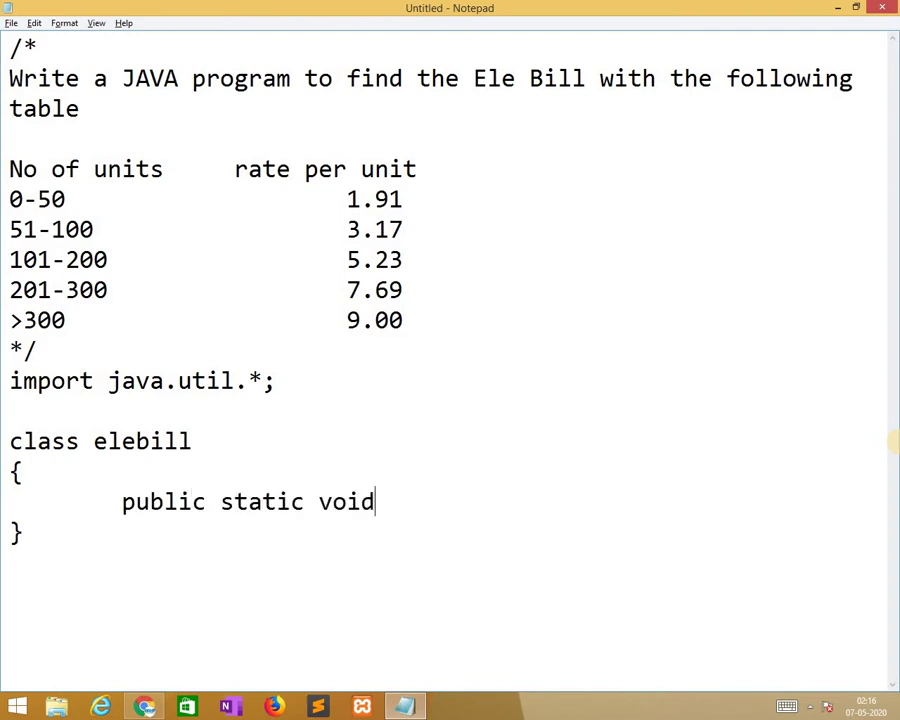
type("main")
Write the void main(String args[]) header with its indented braces and body line
key("Left")
key("Left")
key("Left")
key("Left")
key("End")
type("()")
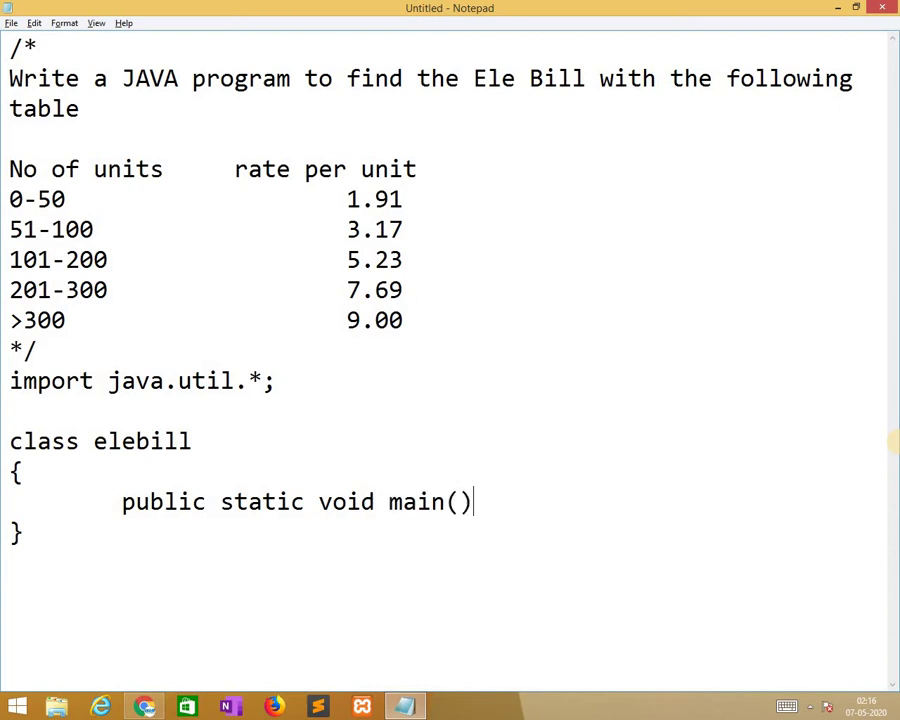
key("Left")
type("String")
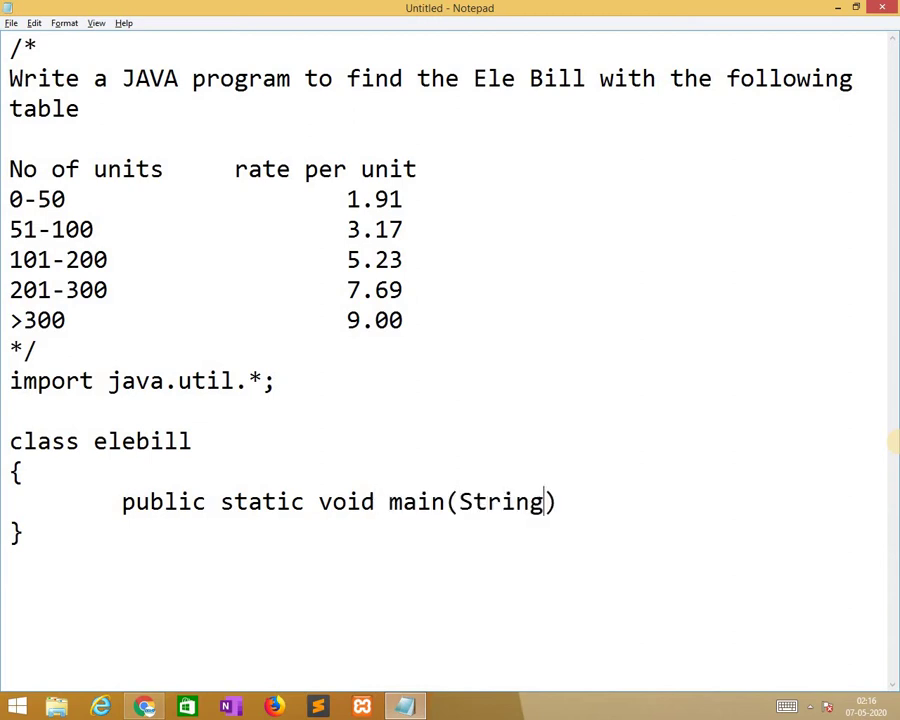
type("ar")
key("BackSpace")
key("BackSpace")
type("args[]")
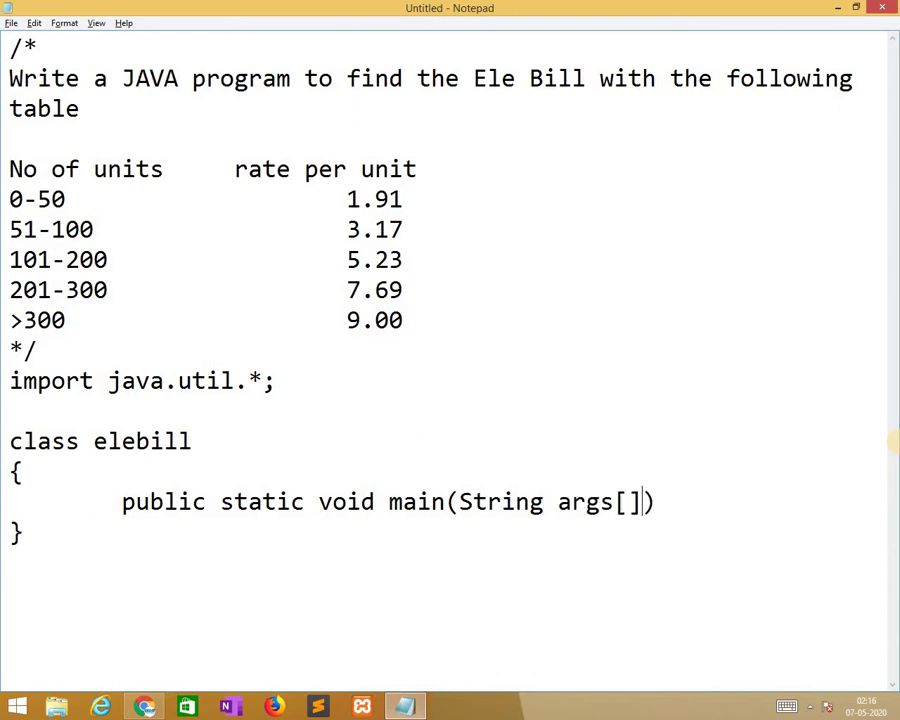
key("Right")
key("Return")
key("Tab")
type("{")
key("Return")
key("Tab")
type("}")
key("Up")
key("Return")
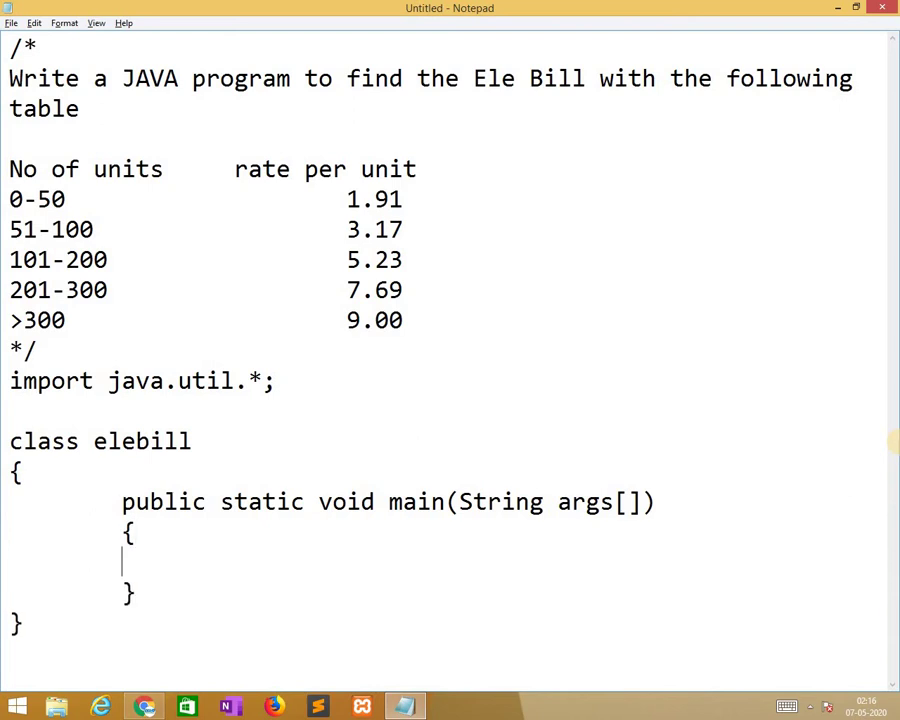
Create the scanner with Scanner sc = new Scanner(System.in); inside main
key("Tab")
key("Tab")
type("Sca")
key("BackSpace")
key("BackSpace")
key("BackSpace")
type("Scanner sc ")
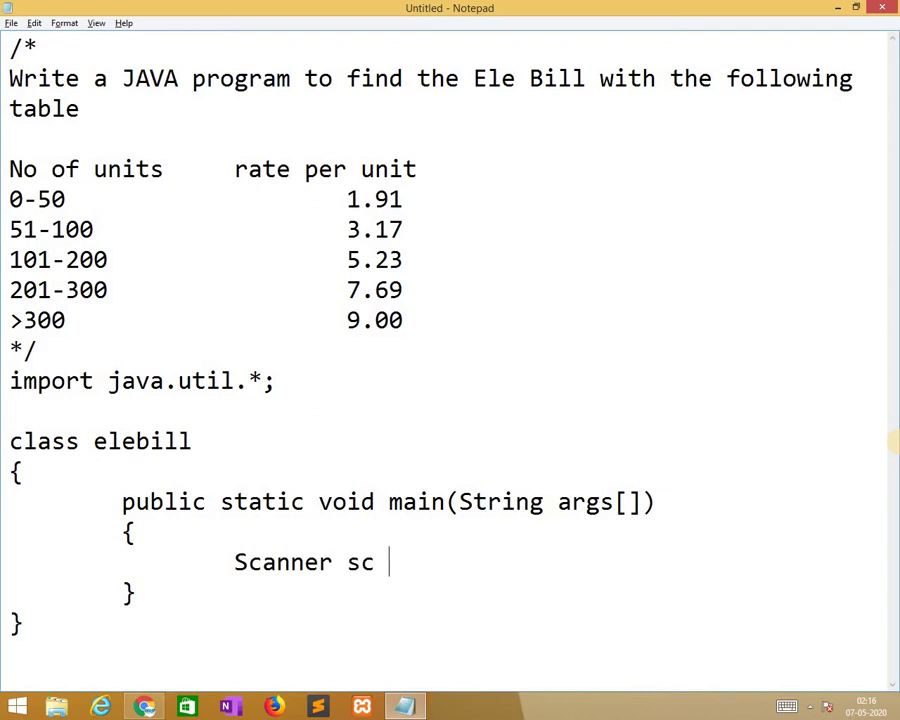
type("= new ")
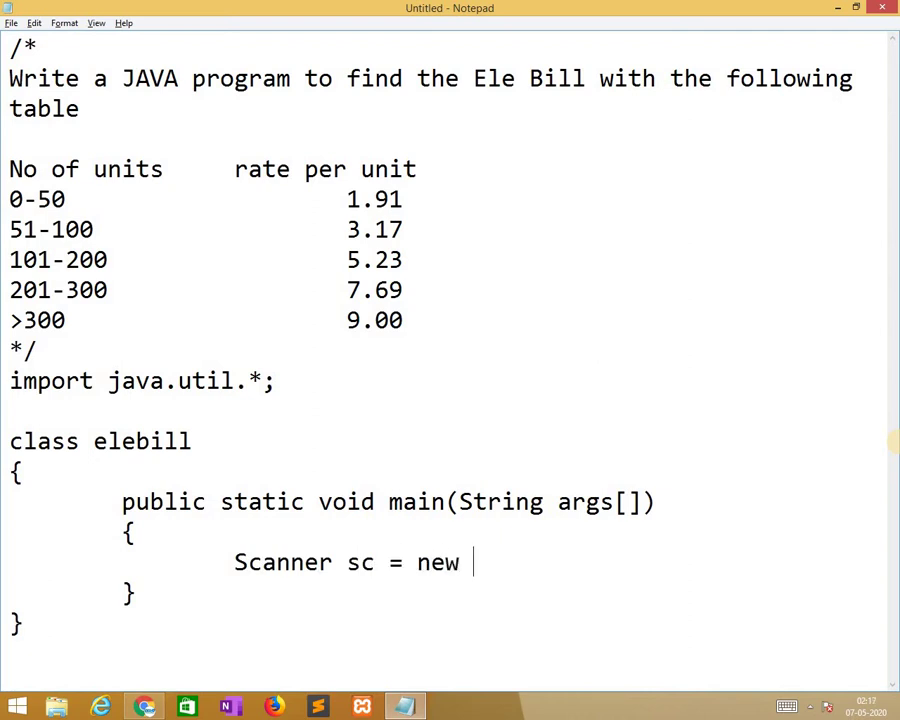
type("S")
type("canner()")
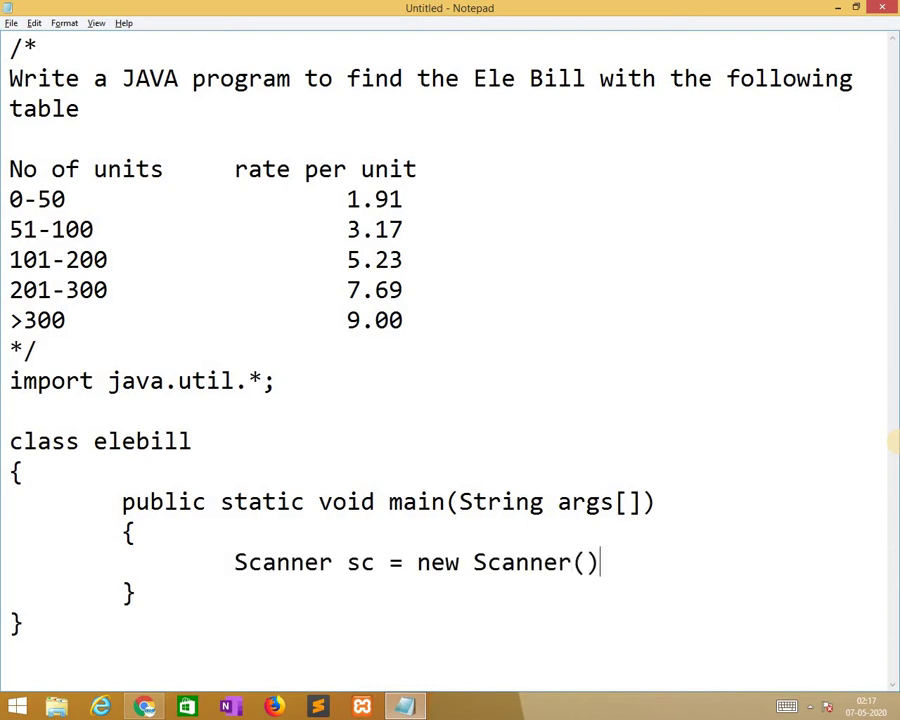
key("Left")
type("Sys")
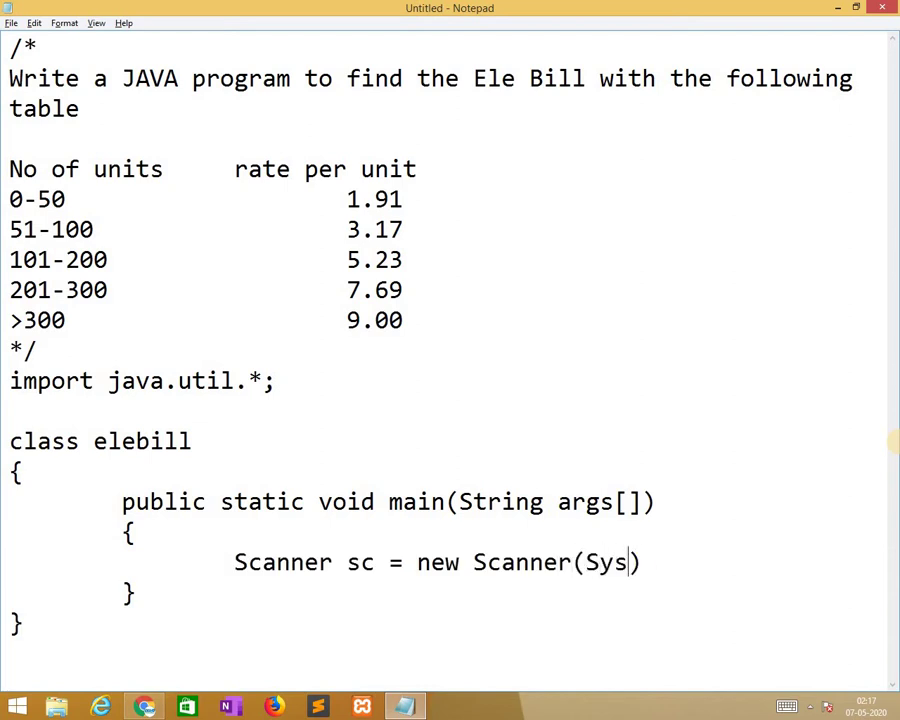
type("tem.in")
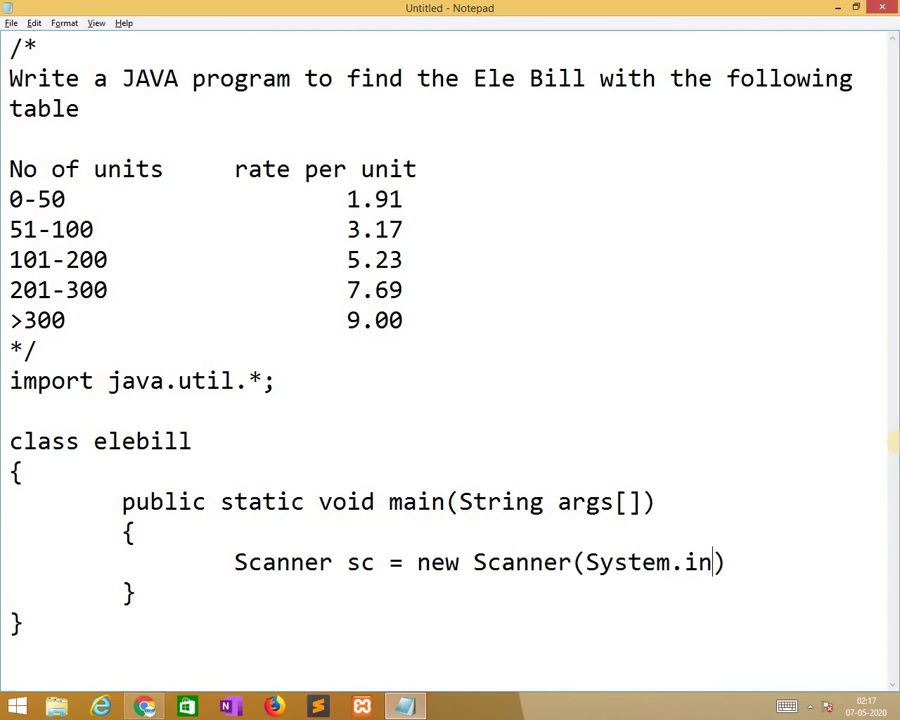
key("End")
type(";")
key("Return")
key("Return")
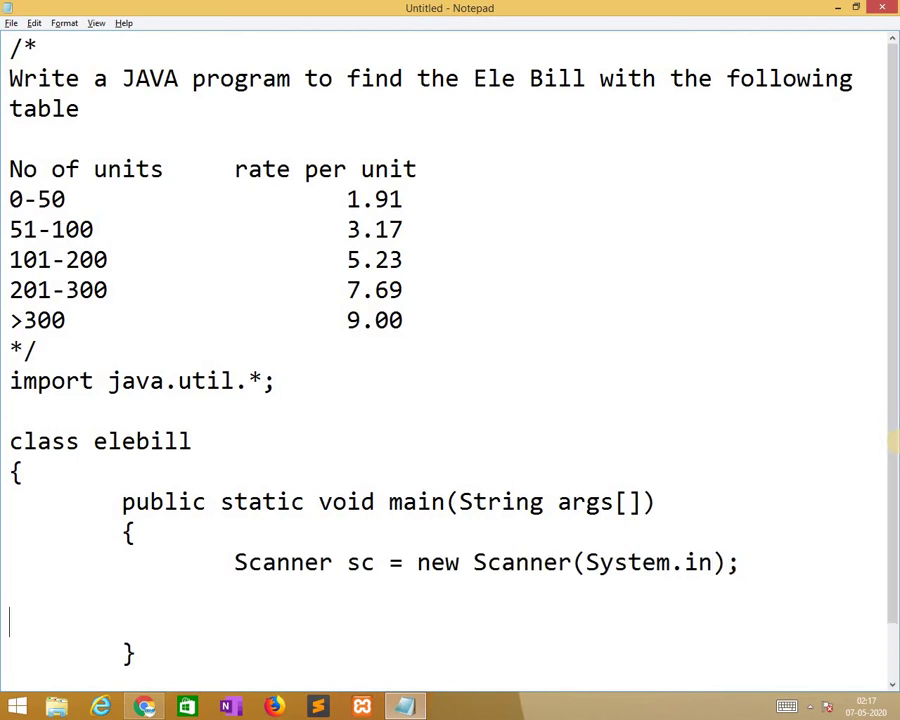
key("Tab")
key("Tab")
type("Syste")
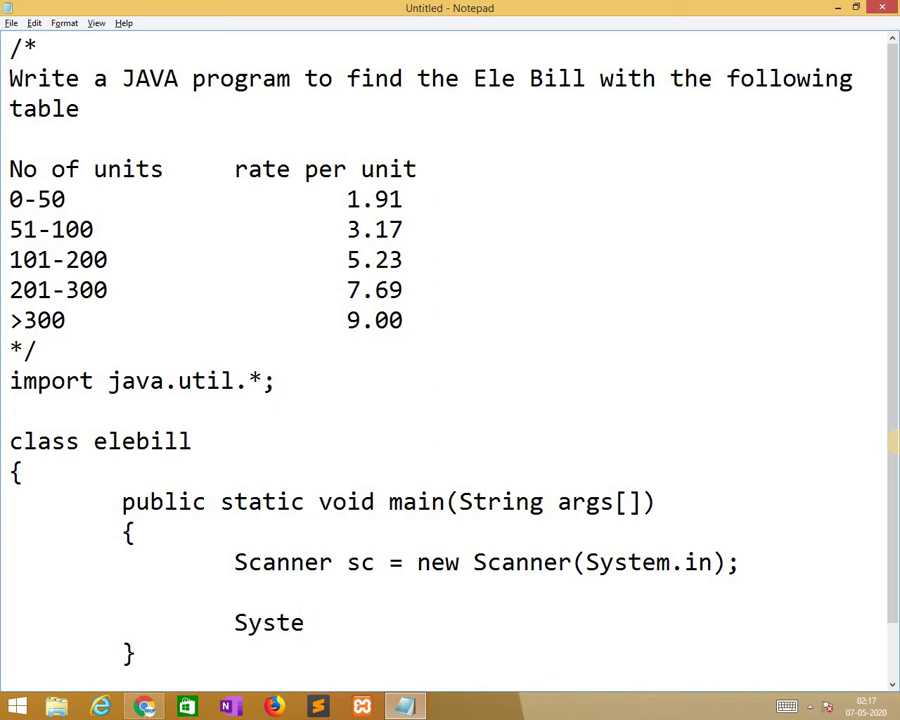
type("m.out.pri")
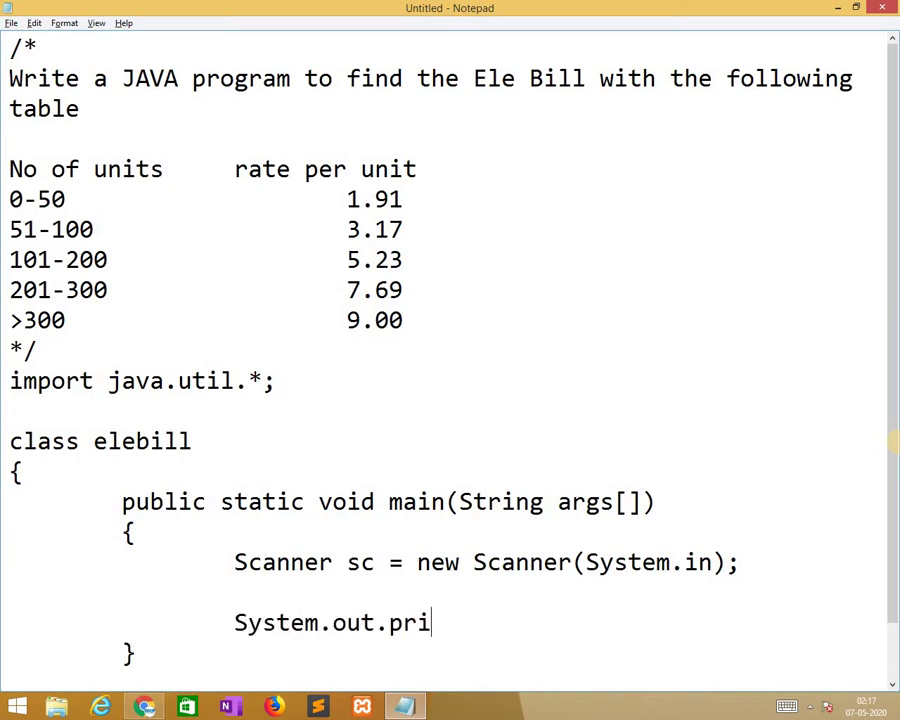
type("ntl;n()")
Add the println prompt "Enter no of Units : " and int units=sc.nextInt();
key("BackSpace")
key("BackSpace")
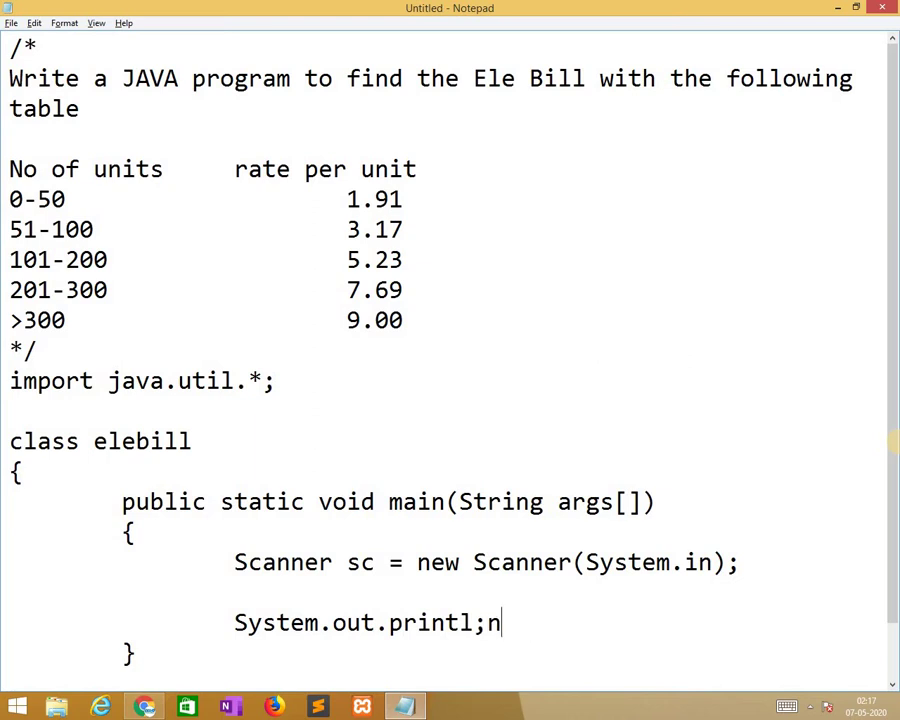
key("BackSpace")
key("BackSpace")
type("n();")
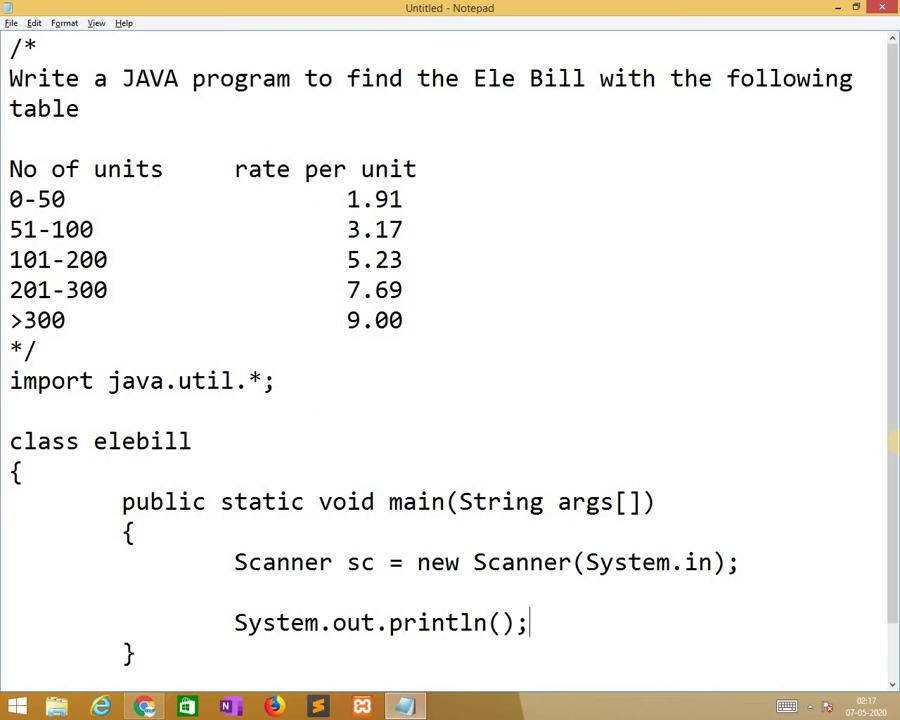
type("\"\"")
key("Left")
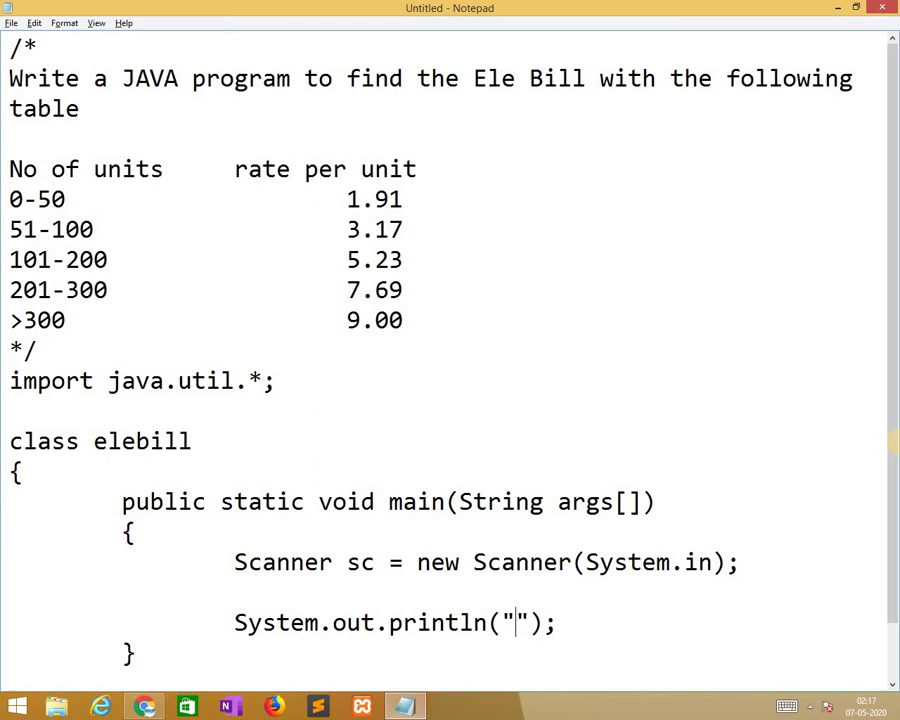
type("En tg")
key("BackSpace")
key("BackSpace")
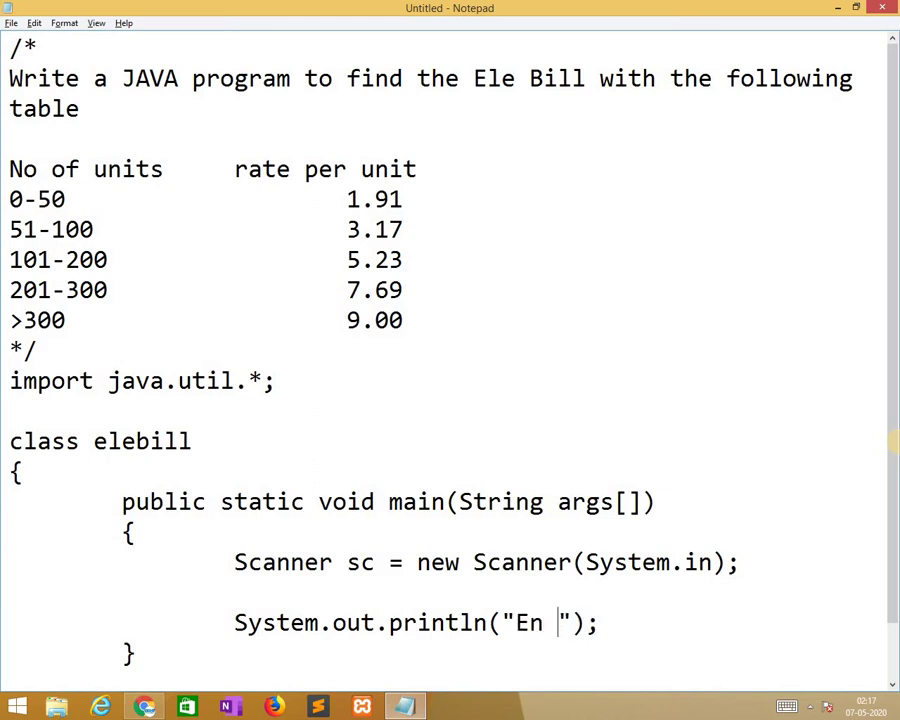
key("BackSpace")
type("ter no ")
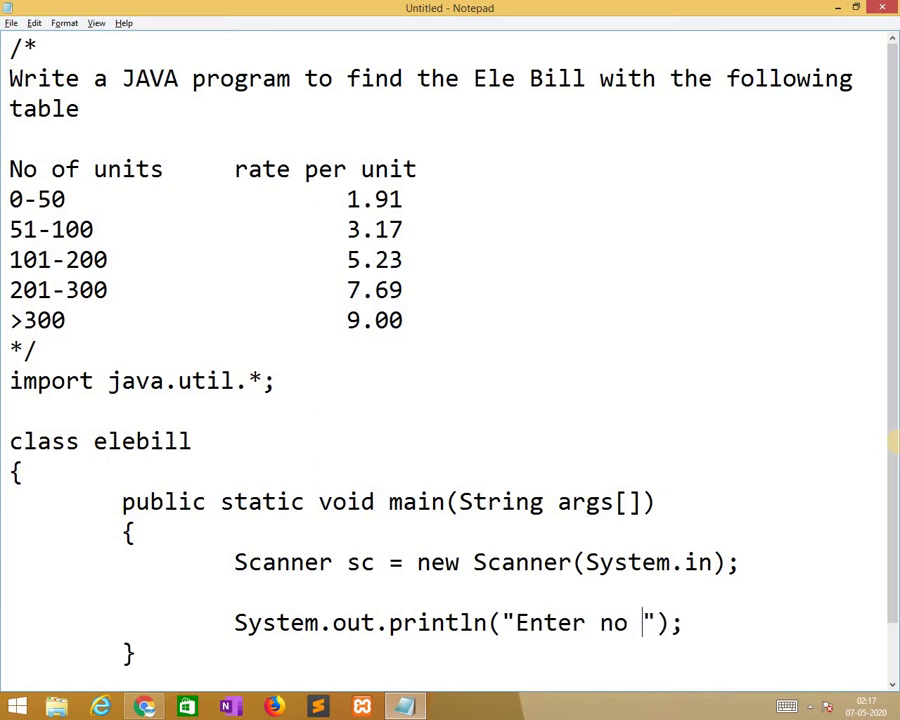
type("of Units :")
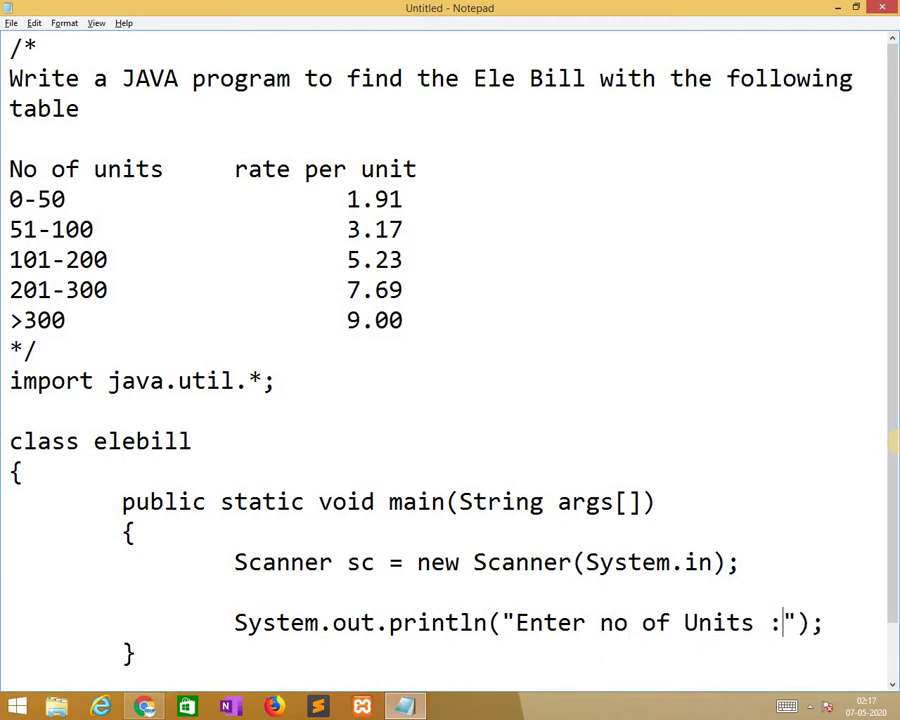
key("Right")
key("Right")
key("Return")
key("Tab")
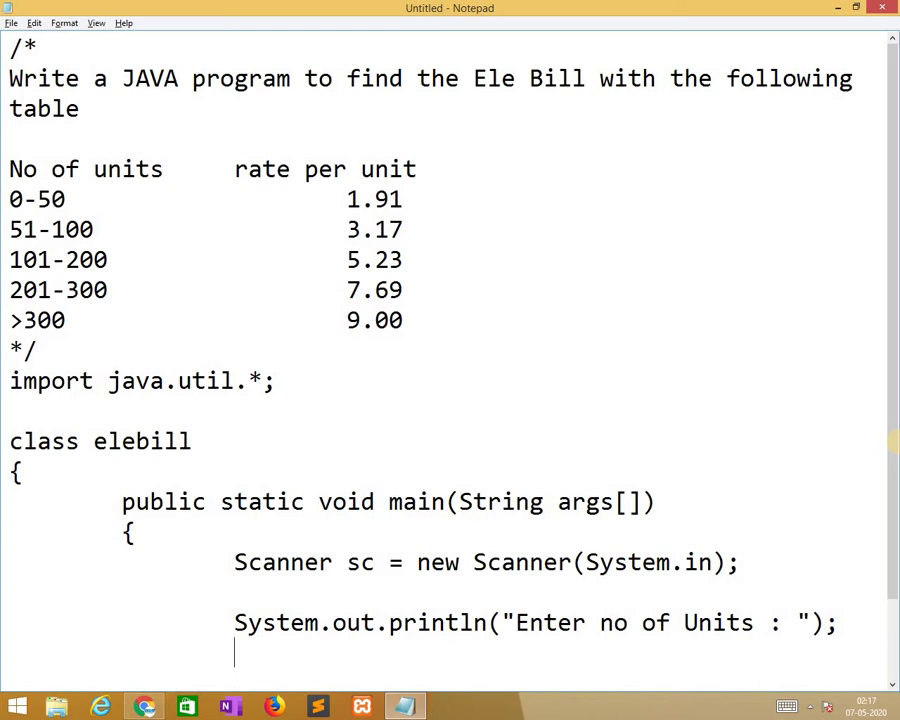
type("i")
type("nt ")
type("units")
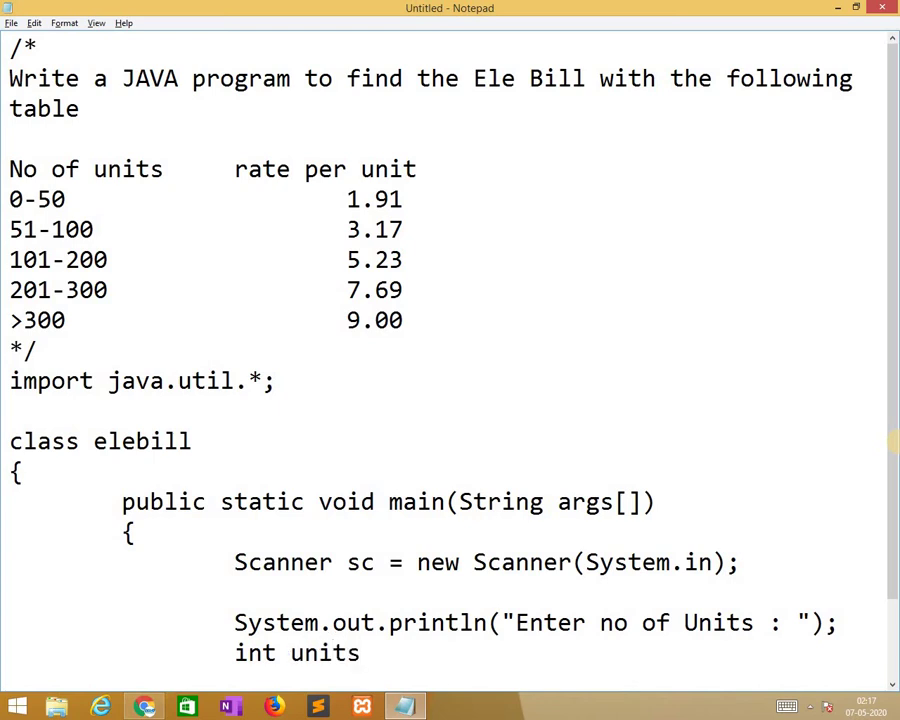
type("=sc.")
type("nextInt()")
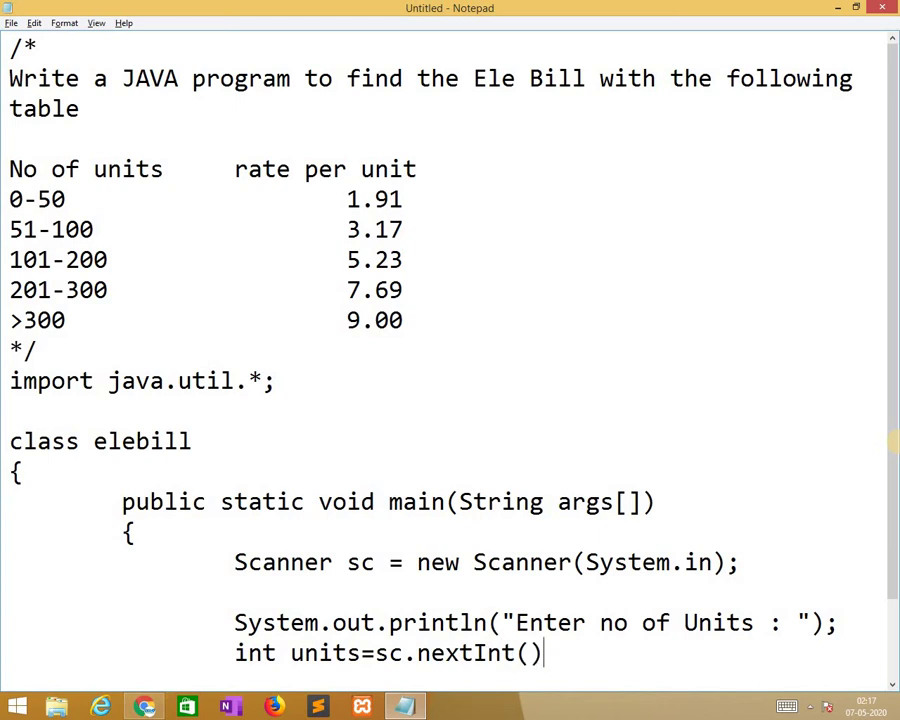
type(";")
key("Return")
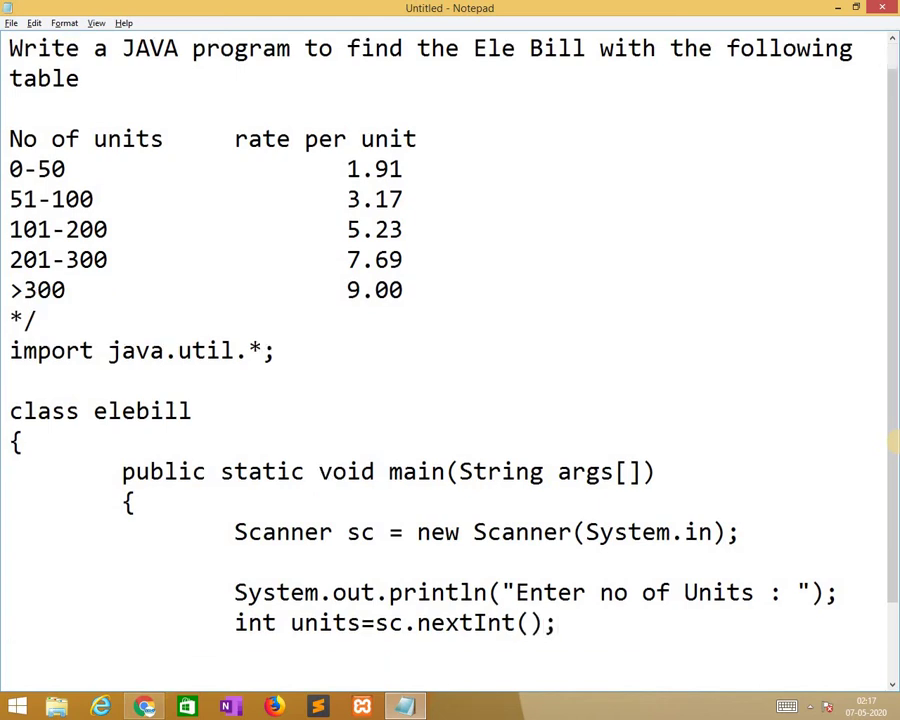
Write if(units<=50) on an indented line, leaving an indented line beneath it
key("Return")
key("Tab")
key("Tab")
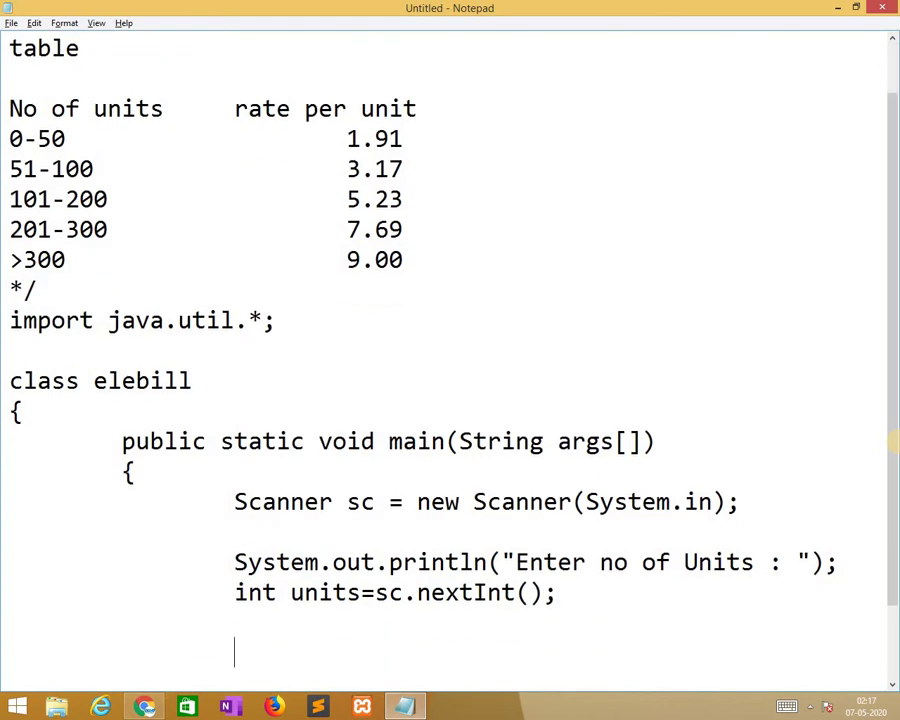
type("if()")
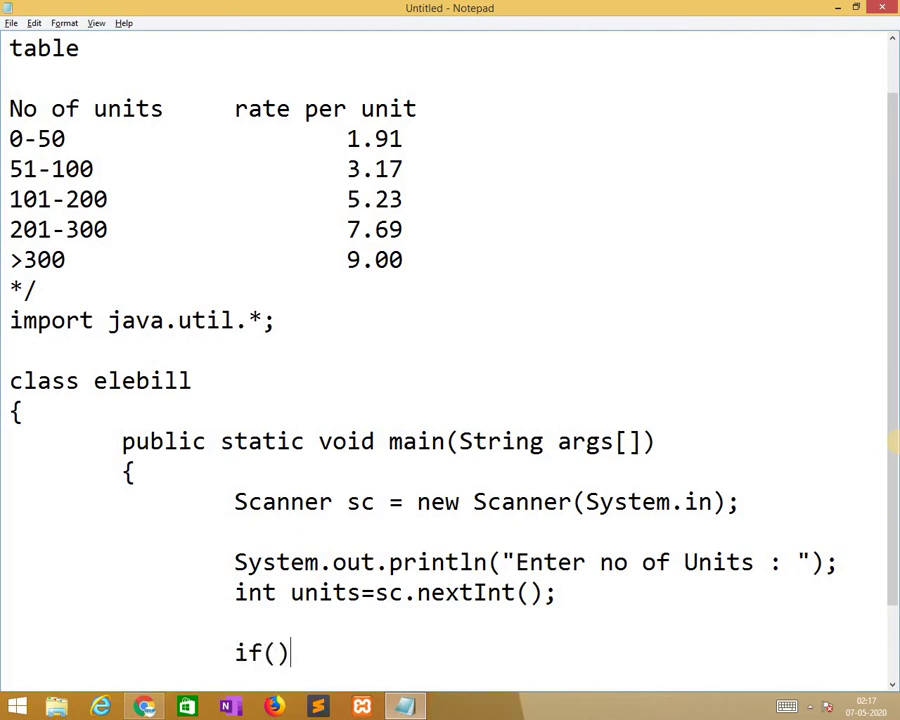
key("Left")
type("unit")
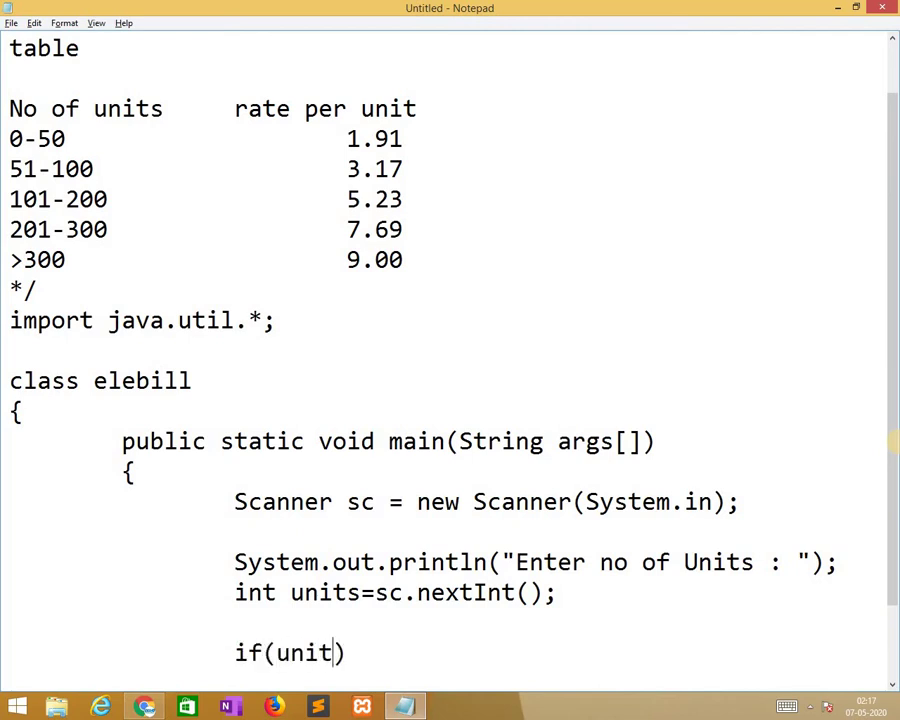
type("s<")
type("=50")
key("End")
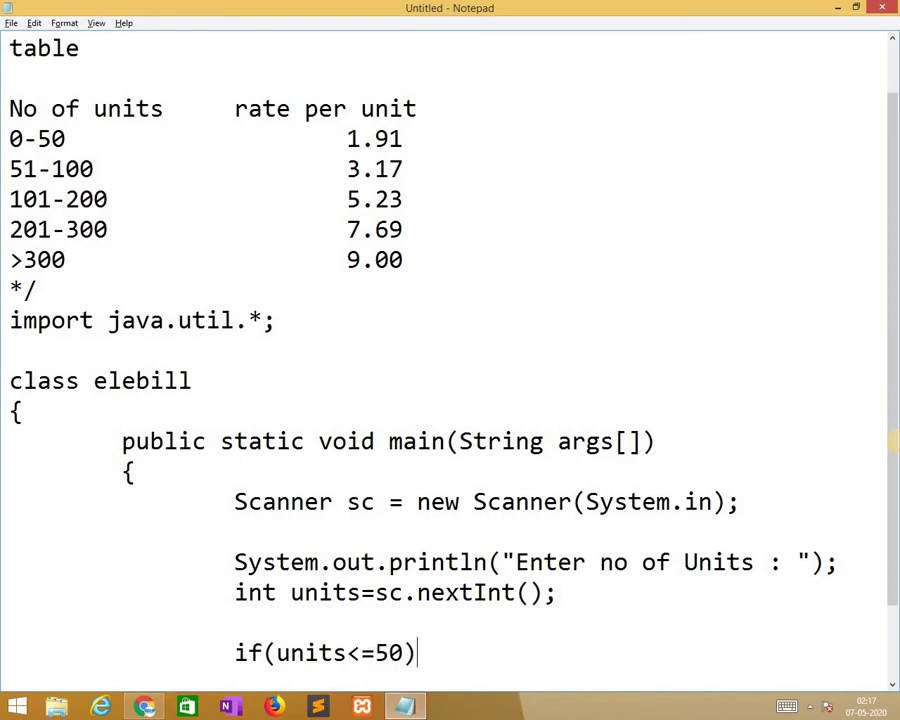
key("Return")
key("Tab")
key("Tab")
key("Tab")
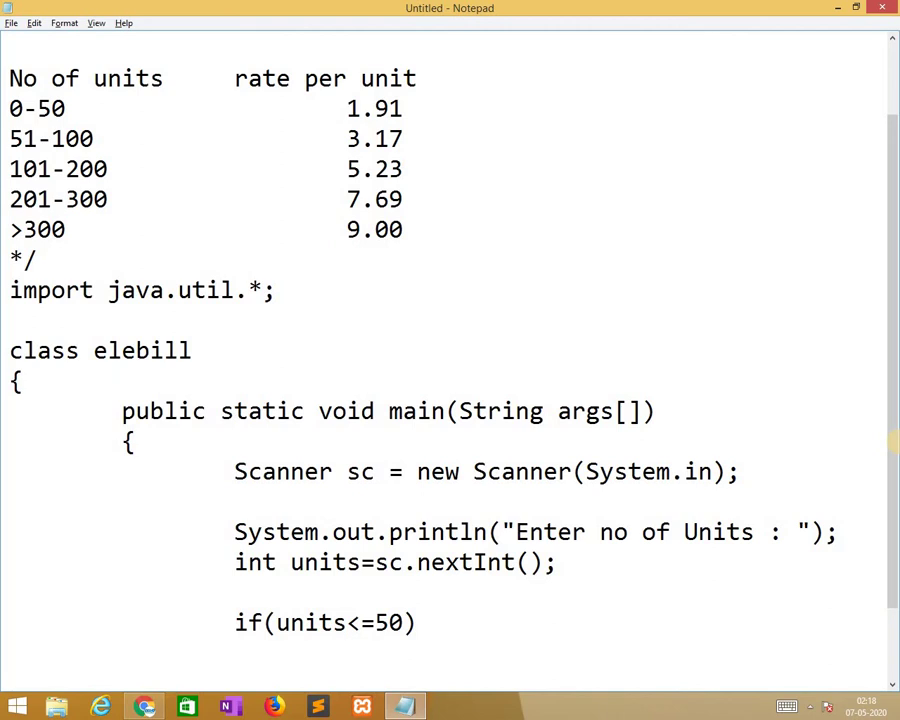
Insert double rate=0.0; on a new indented line above the Scanner declaration
key("Up")
key("Home")
key("Up")
key("Up")
key("Up")
key("Down")
key("Up")
key("Tab")
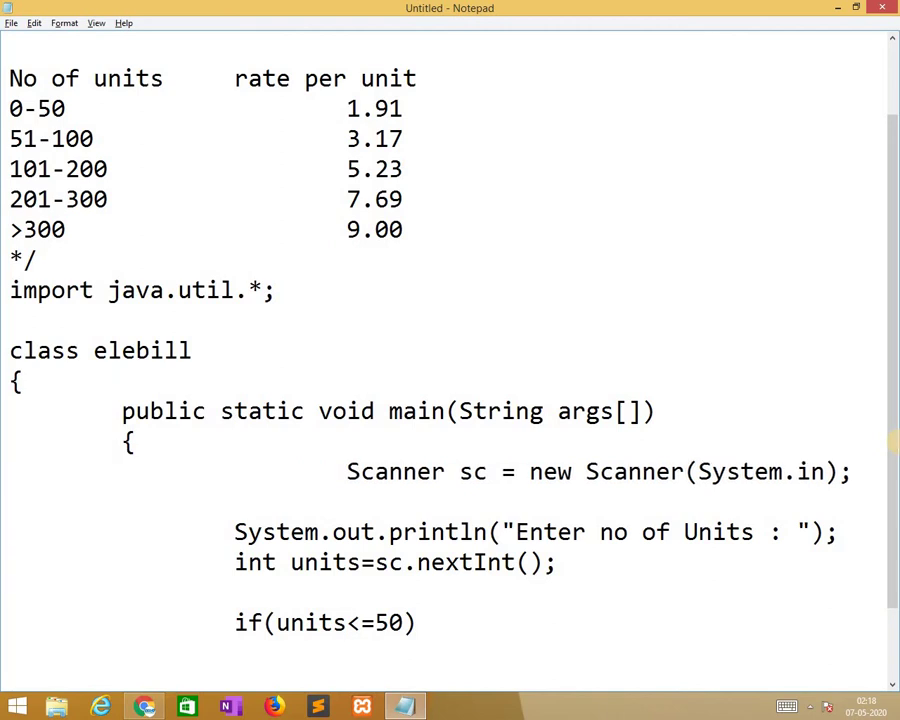
key("BackSpace")
key("BackSpace")
key("BackSpace")
key("Return")
key("Tab")
key("Tab")
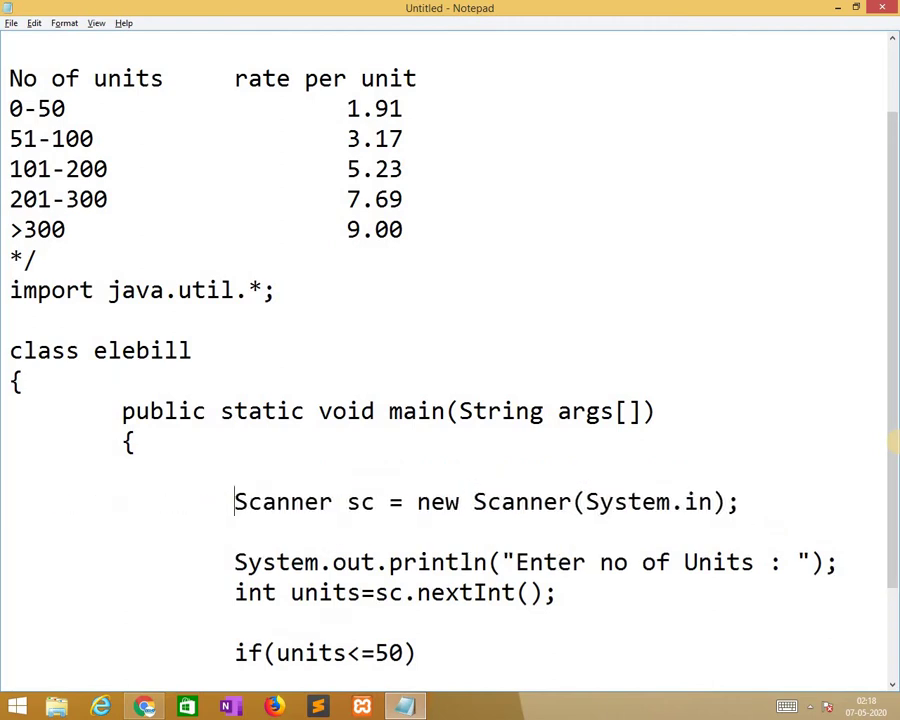
key("Up")
type("double")
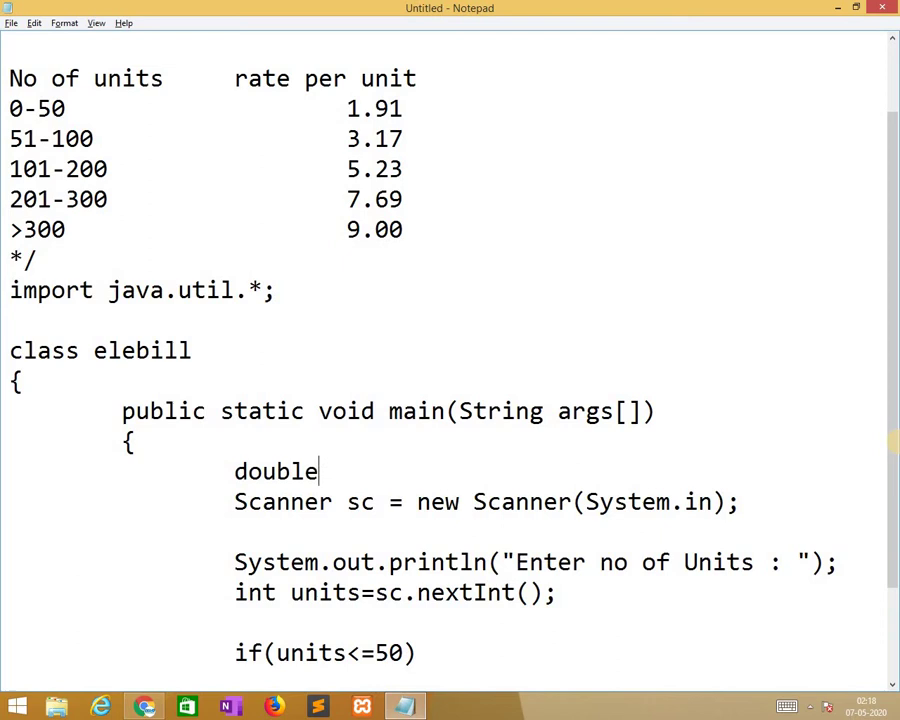
type("rat")
key("BackSpace")
key("BackSpace")
key("BackSpace")
type("rate")
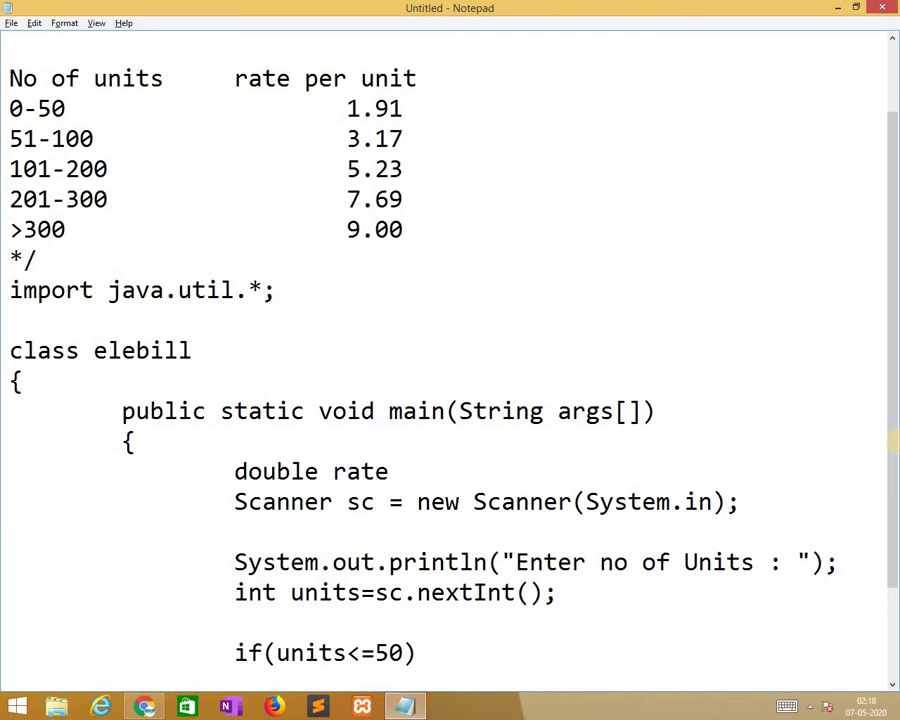
type("=0.0")
type(";")
Write rate = units *1.91; under if(units<=50), leaving an indented line for the next branch
key("Down")
key("Down")
key("Down")
key("Down")
key("Down")
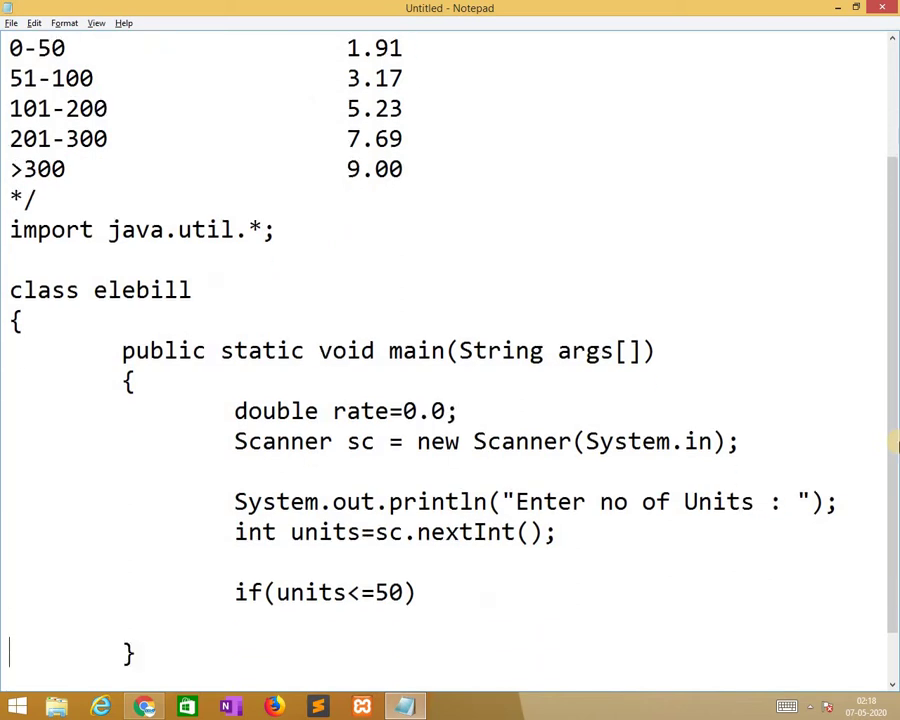
key("Up")
key("Tab")
key("Tab")
key("Tab")
type("rate = ")
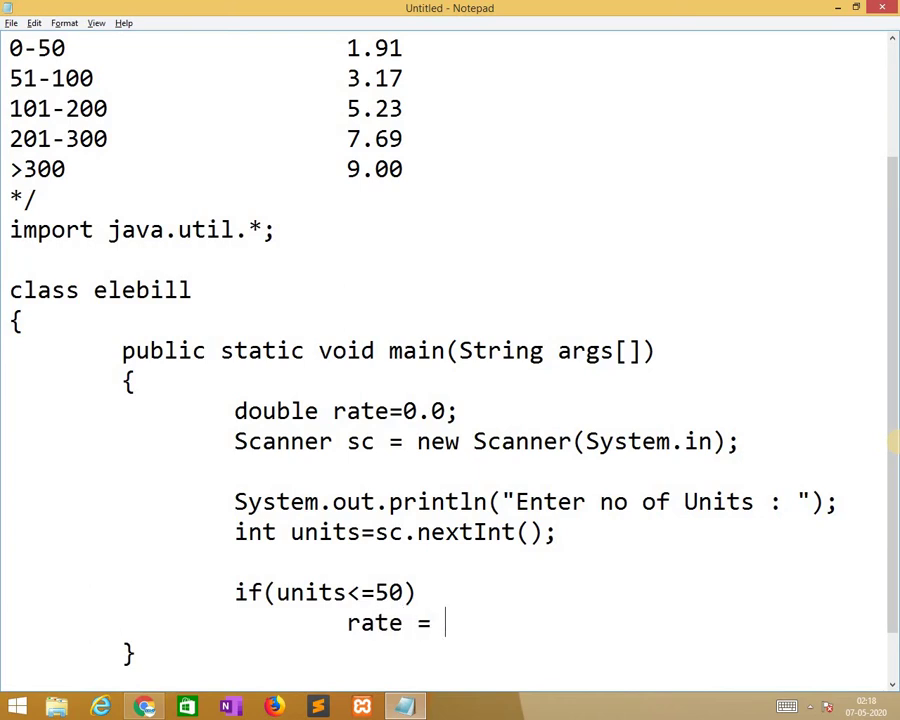
type("un")
type("its *")
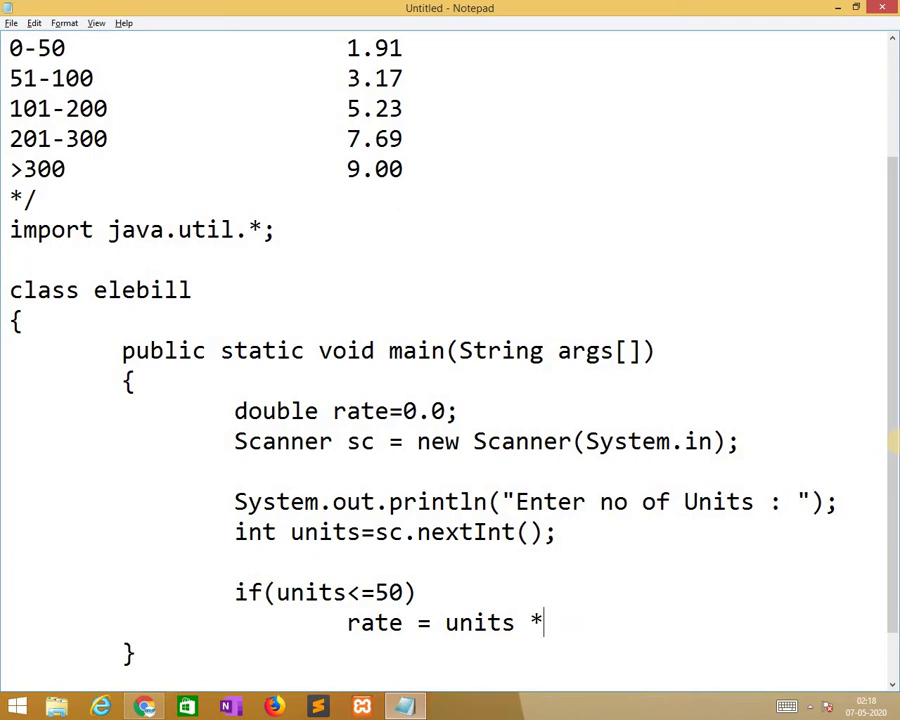
type("1.91")
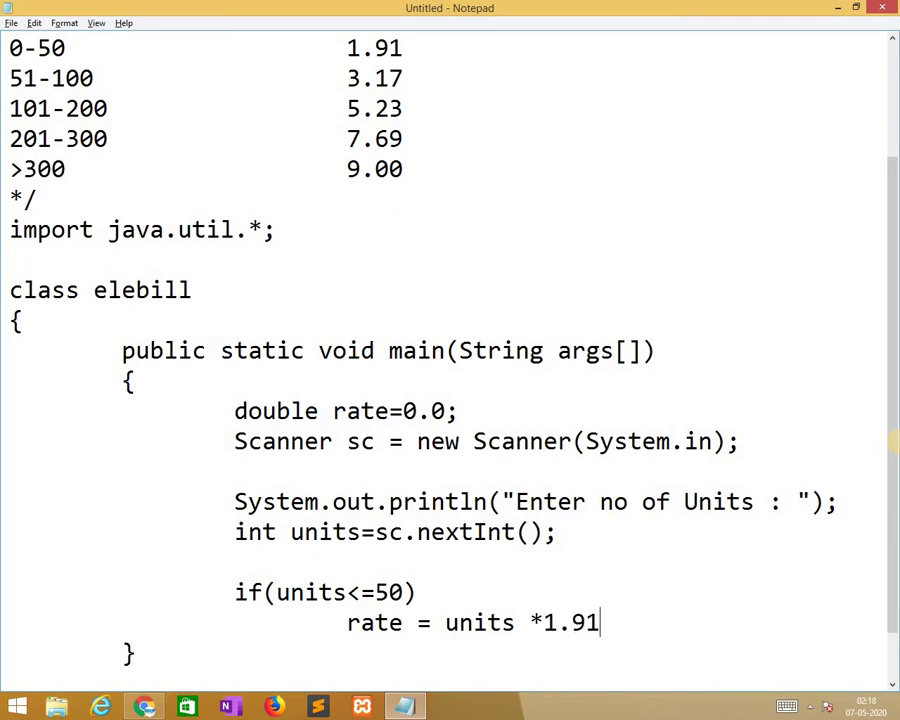
type(";")
key("Return")
key("Tab")
key("Tab")
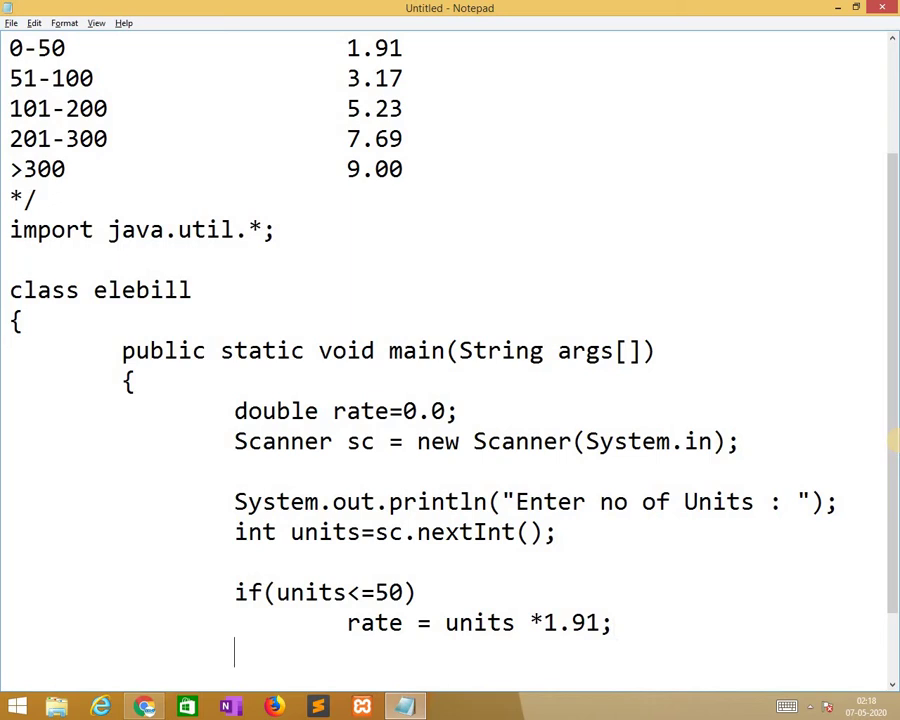
type("else if")
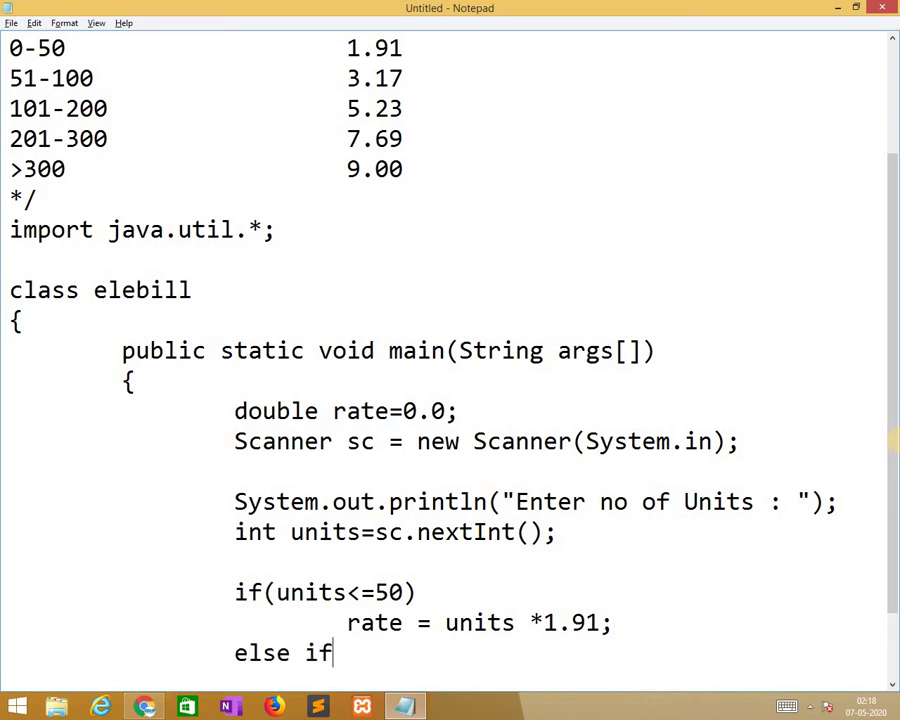
type("()")
Add else if(units <= 100) with rate = 50 * 1.91 + (units-50) beneath it
key("Left")
type("un")
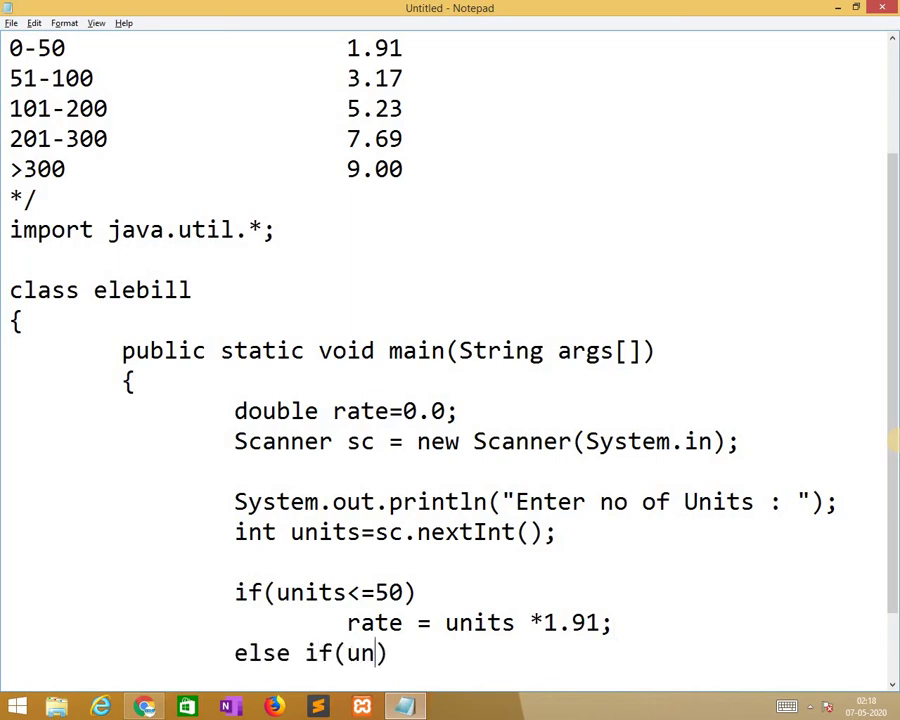
type("its <")
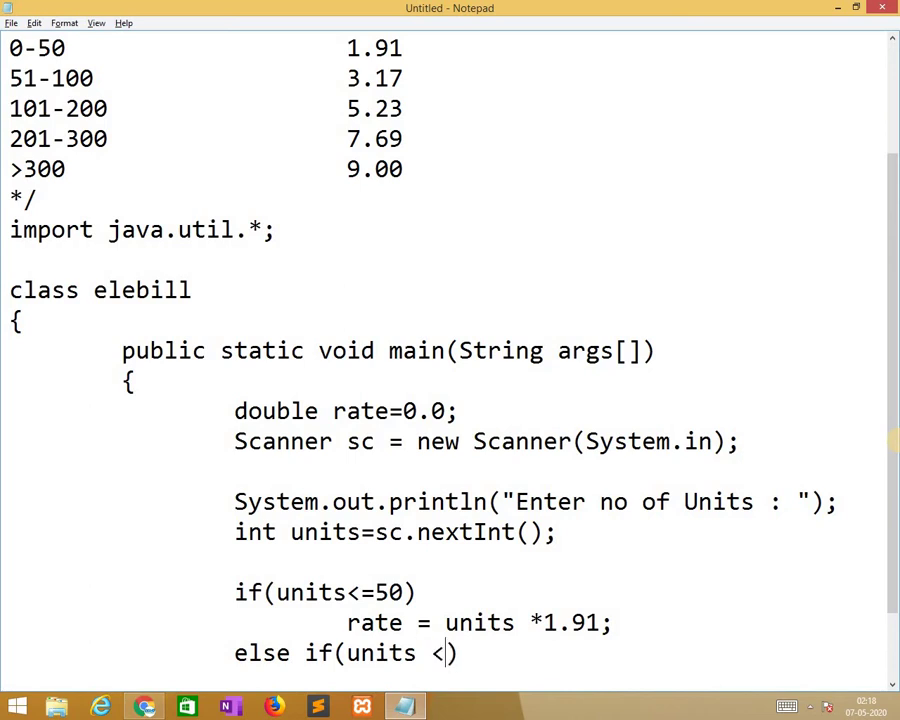
type("= 100")
key("End")
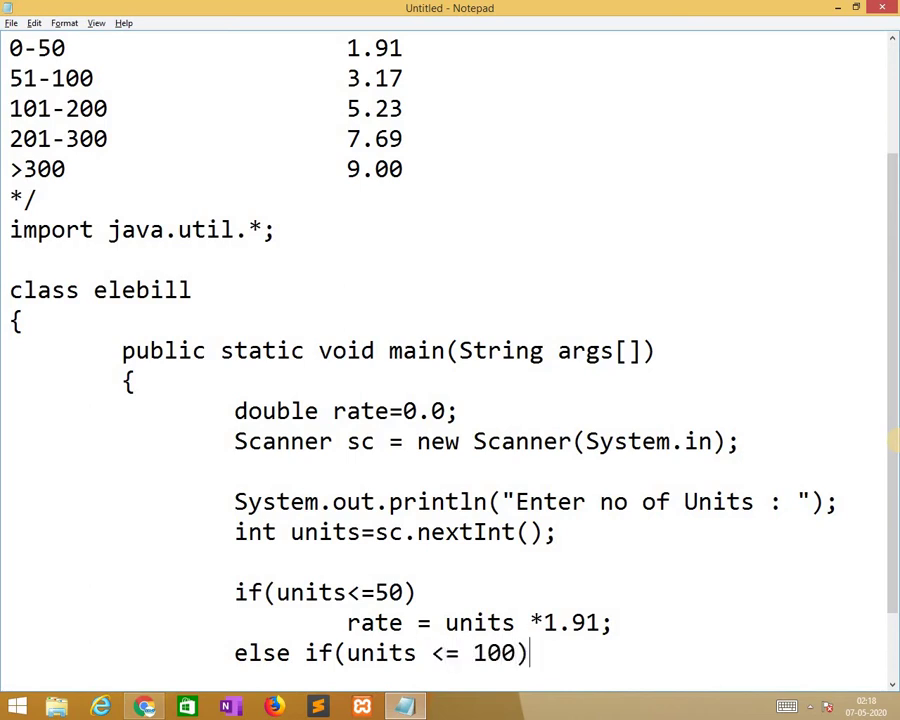
key("Return")
key("Tab")
type("r")
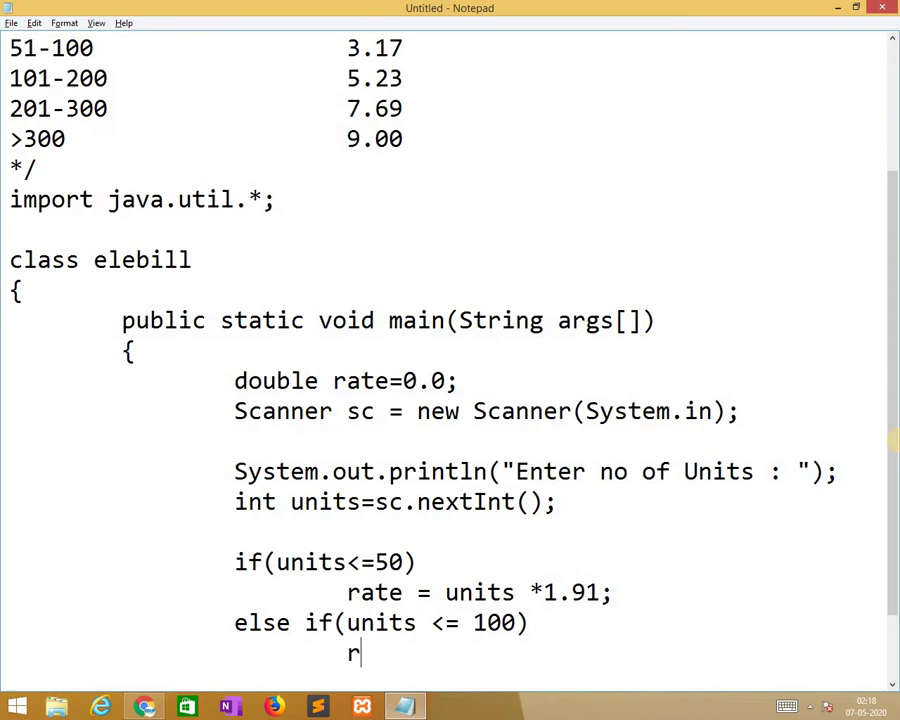
type("ate =")
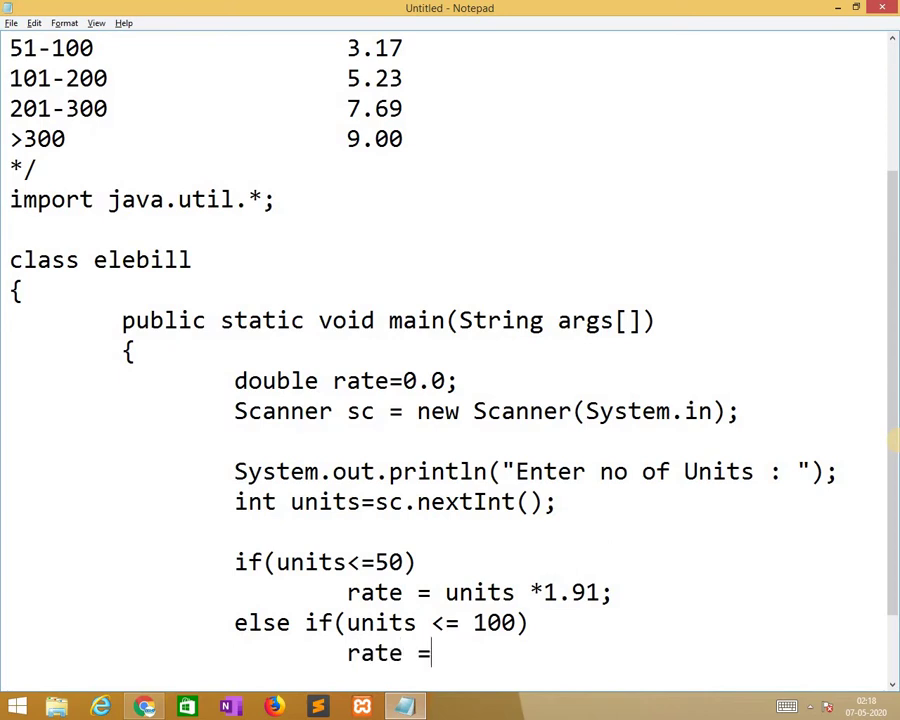
type(" u")
key("BackSpace")
type("50 * ")
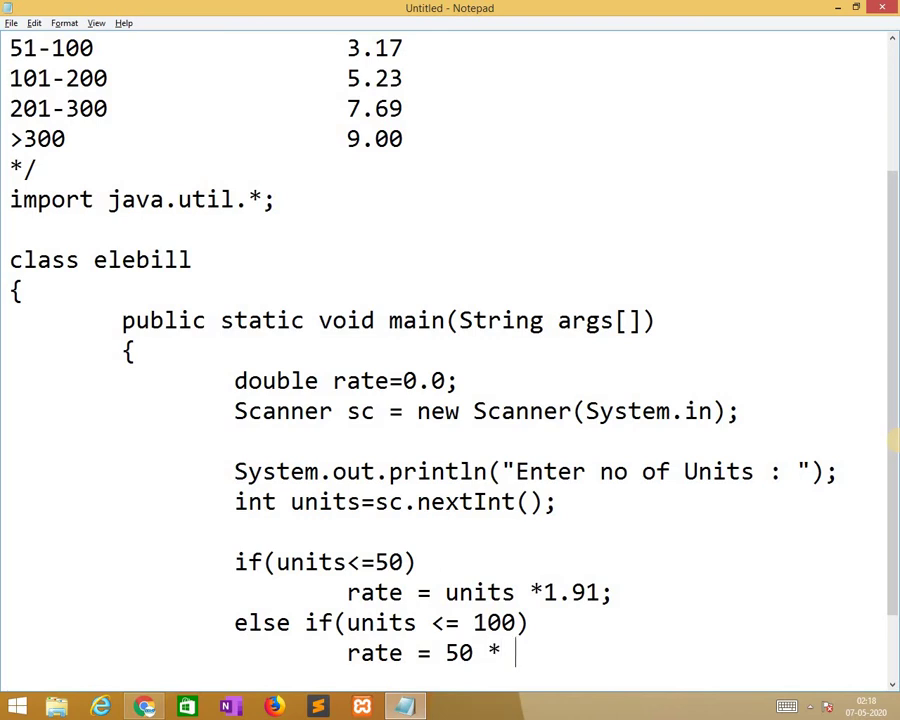
type("1.91 ")
type("+ ")
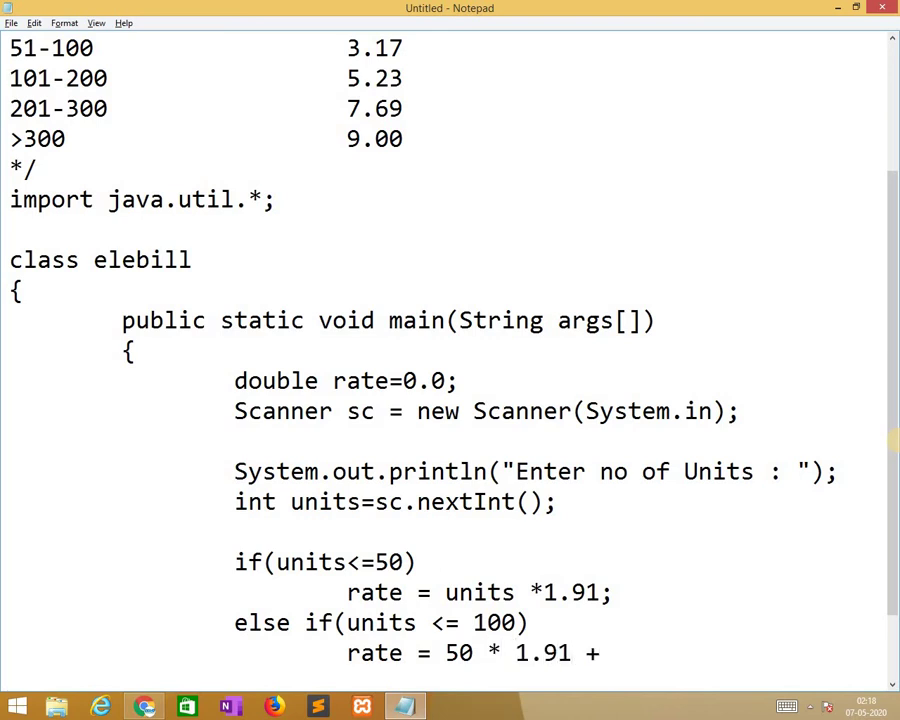
type("()")
key("Left")
type("units")
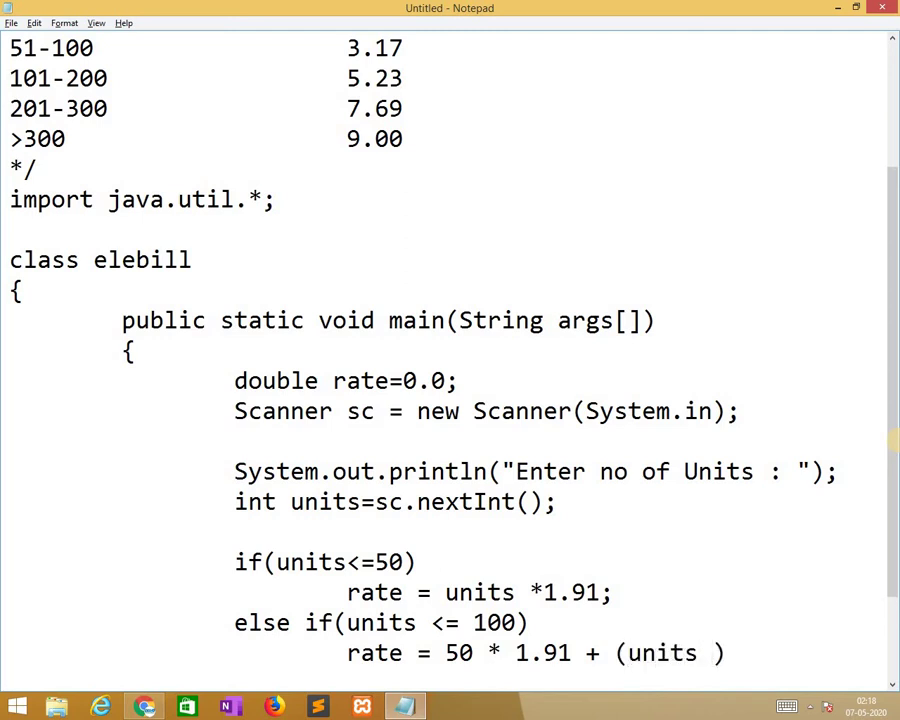
key("BackSpace")
type("-5")
type("0")
key("Right")
type("* ")
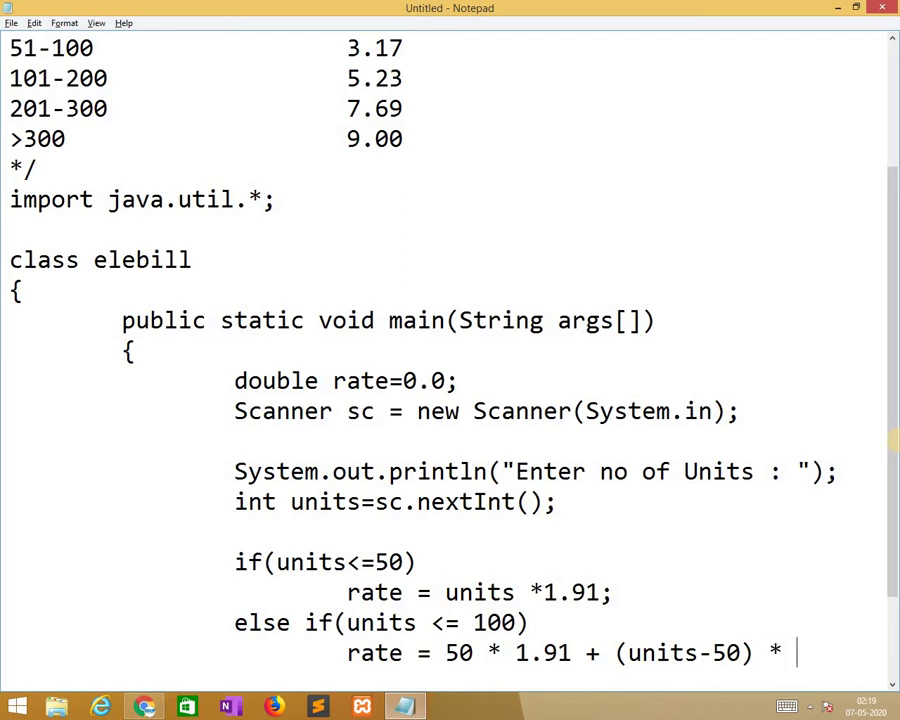
type("3.17")
type(";")
End the 51–100 line with * 3.17; and add the else if(units <= 200) condition
key("Return")
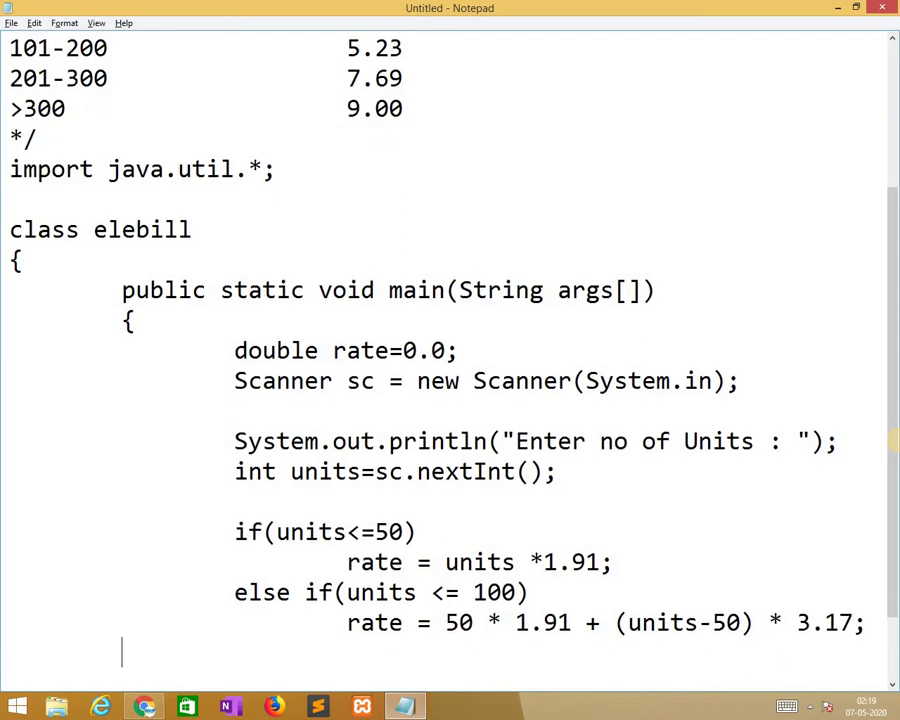
key("Tab")
key("Tab")
type("else ")
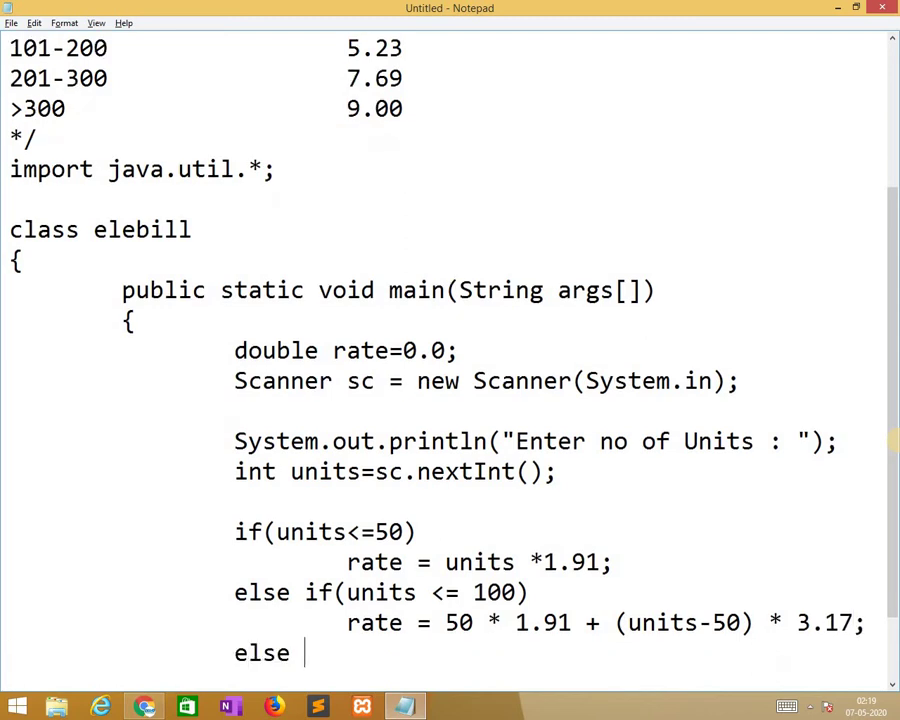
type("if")
type("()")
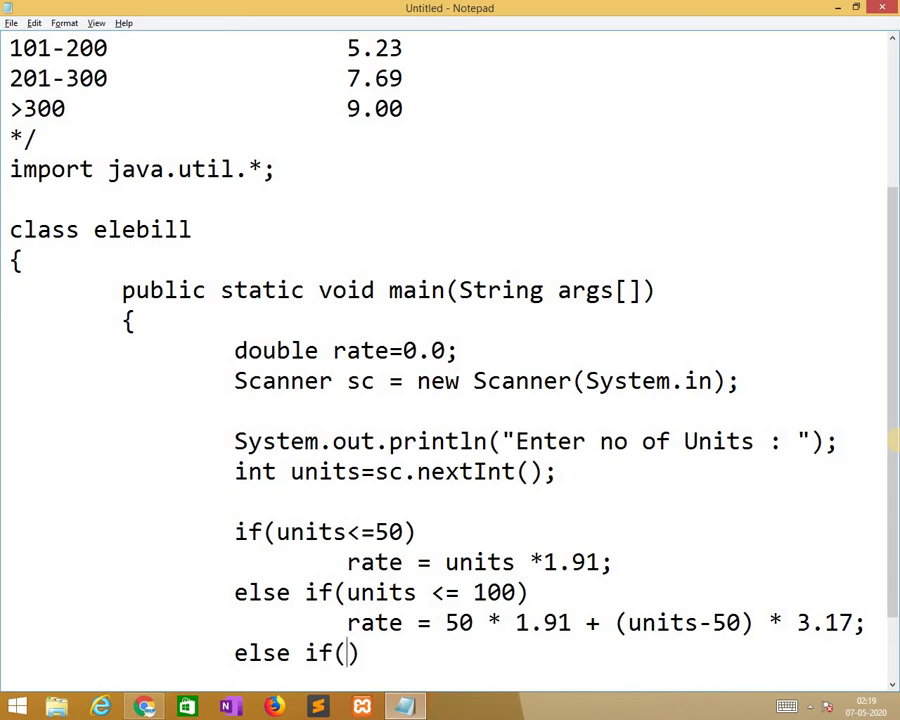
key("Left")
type("units ")
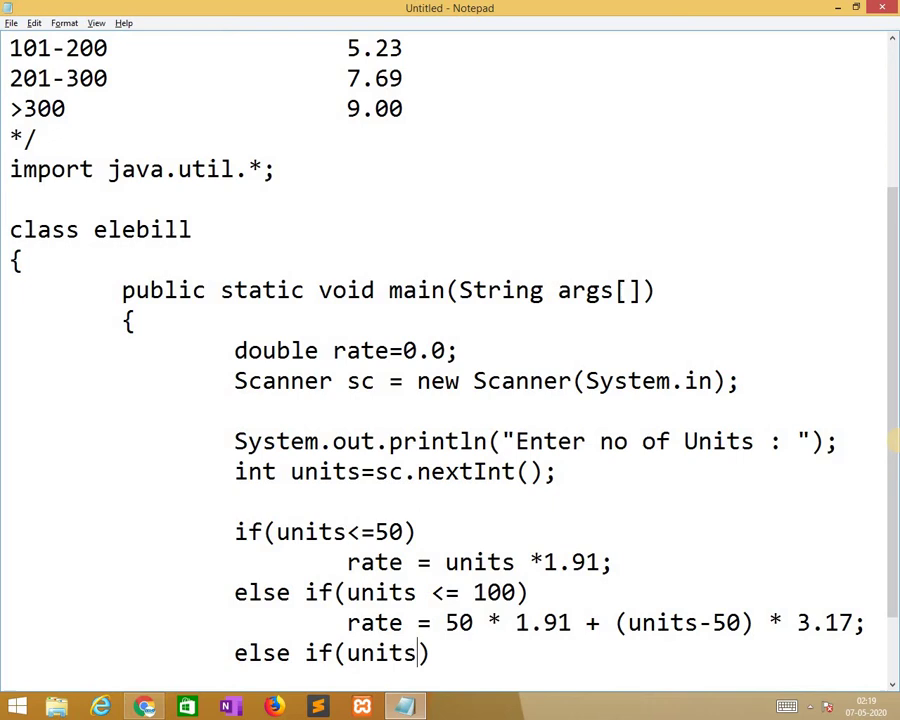
type("<=")
type(" 200")
key("Right")
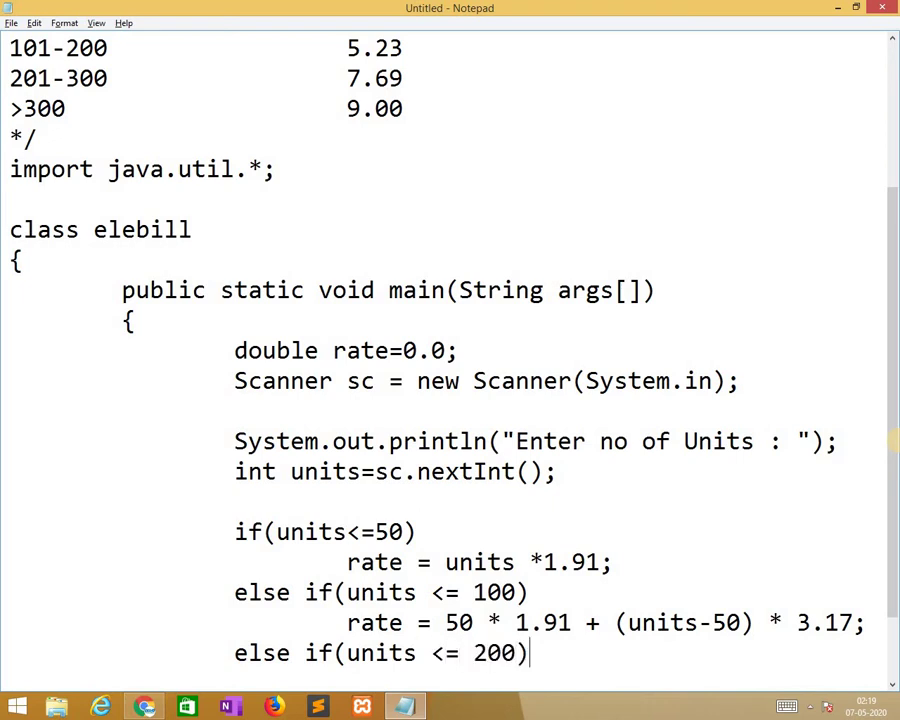
key("Return")
key("Tab")
key("Tab")
key("Tab")
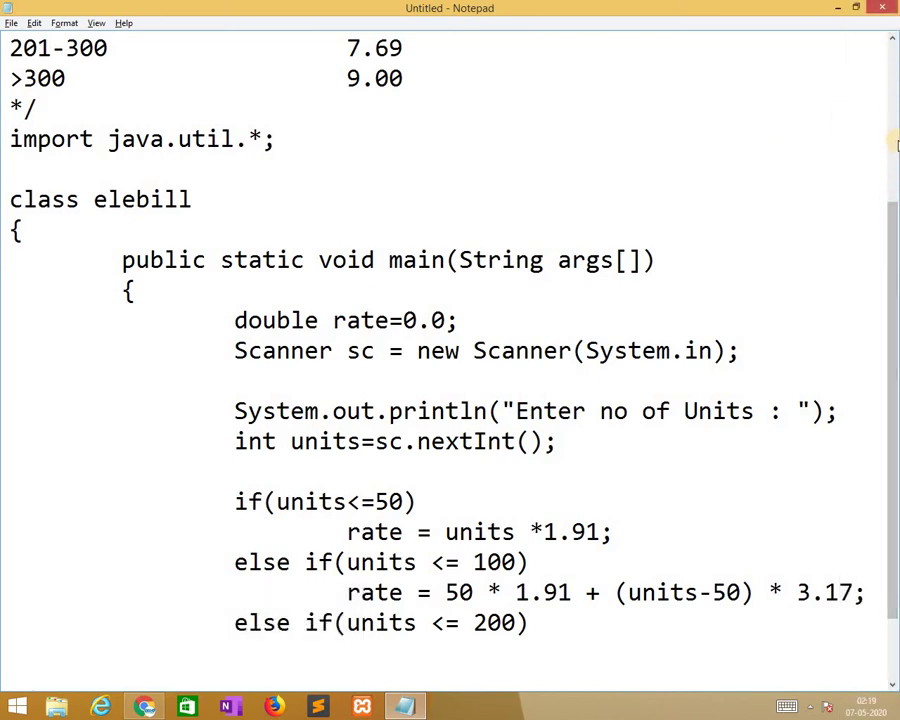
Write rate = 50 * 1.91 + 50 * 3.17 + (units -100) * 5.23; under it
left_click(358, 648)
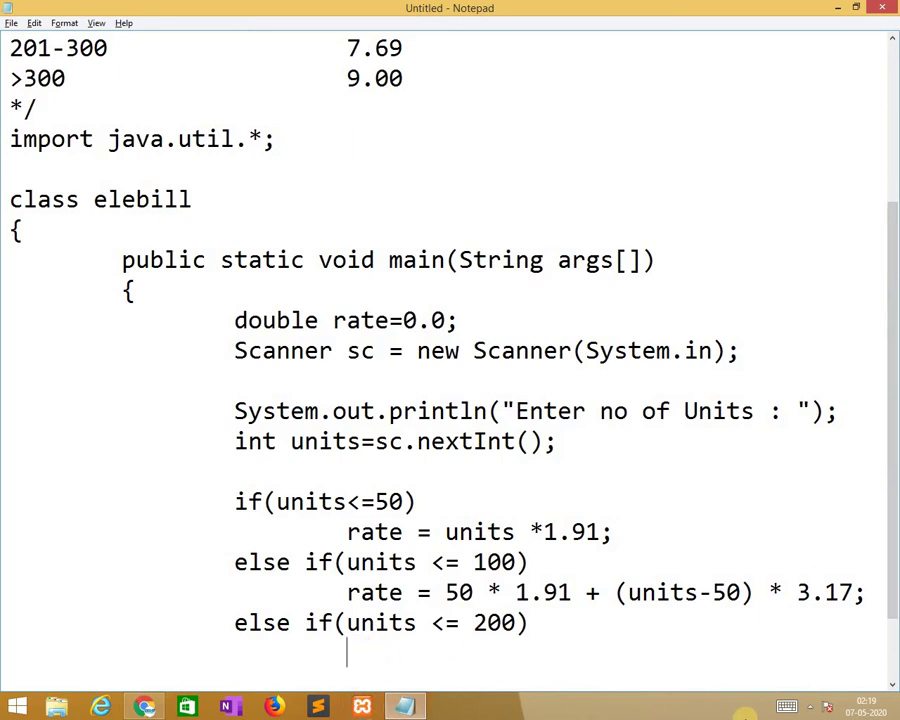
type("rate ")
type("= 5")
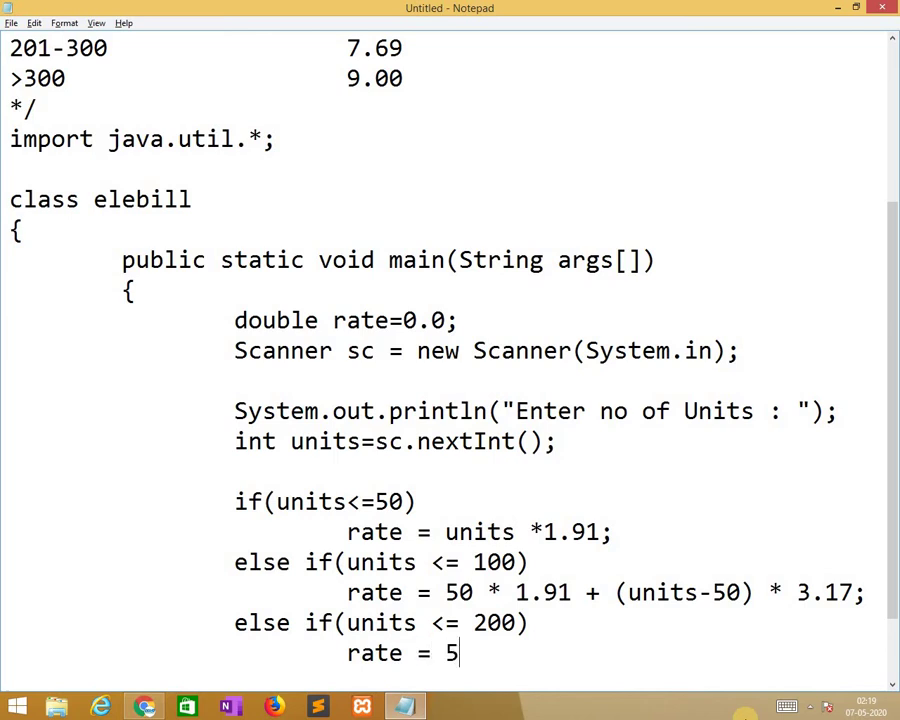
type("0 * 1")
type(".91 + ")
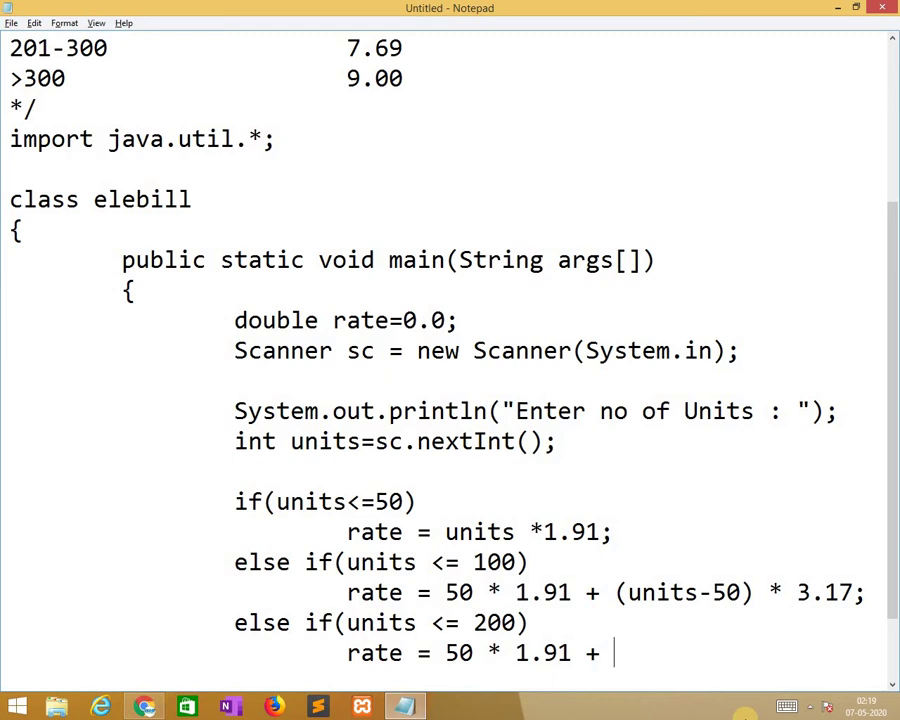
type("50")
type(" * 3.1")
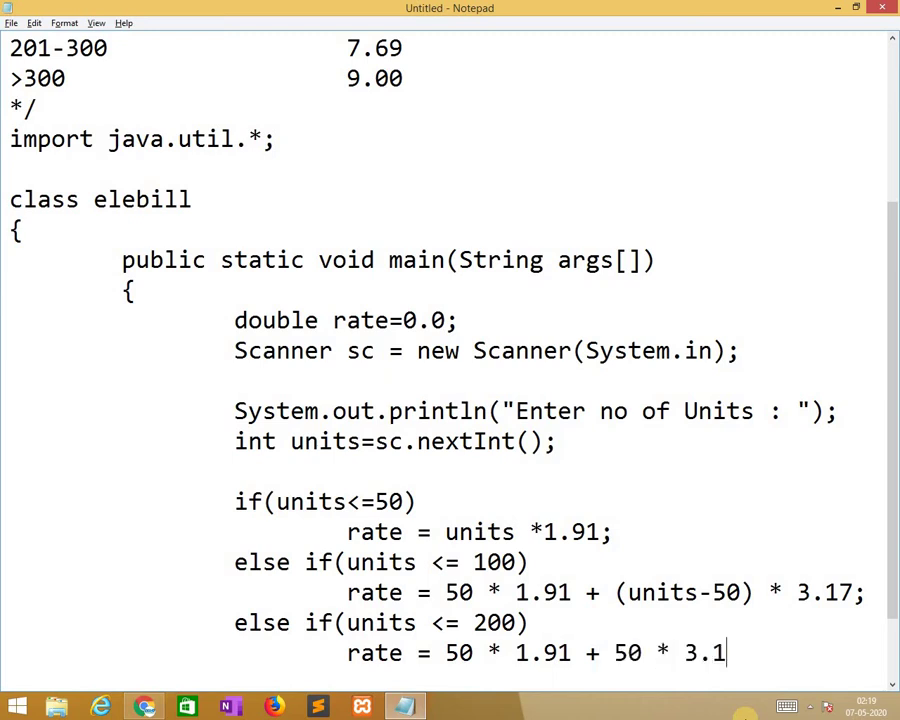
type("7 + ")
type("()")
key("Left")
type("u")
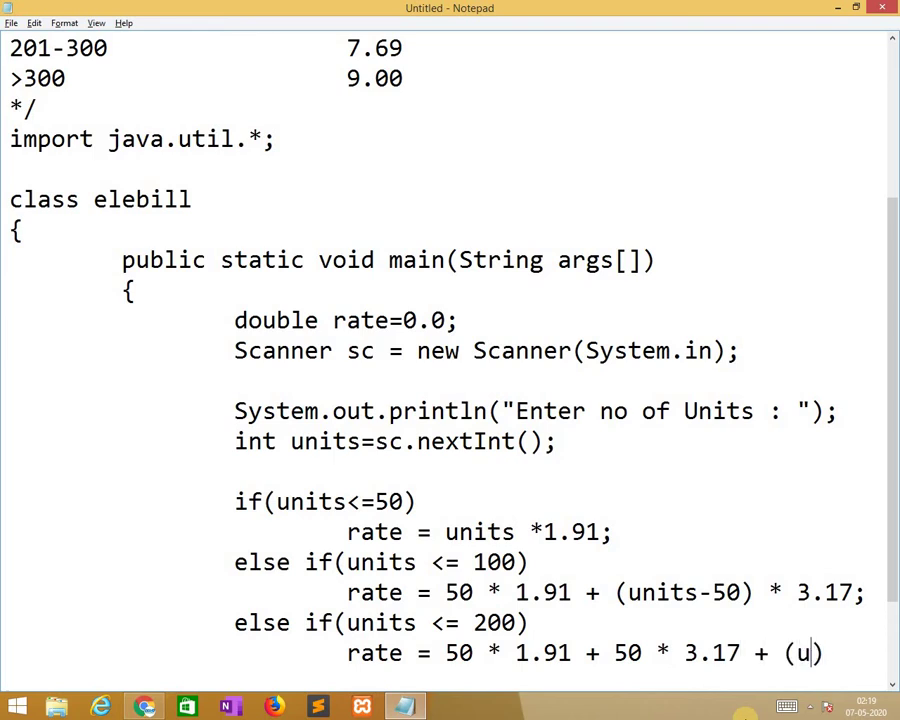
type("nits -")
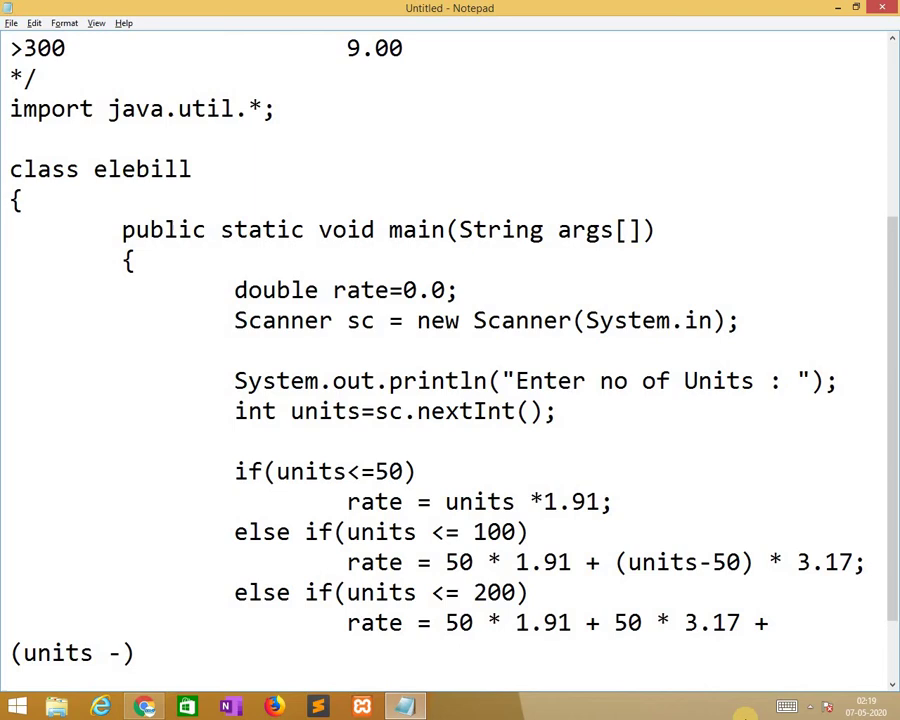
type("100")
key("Right")
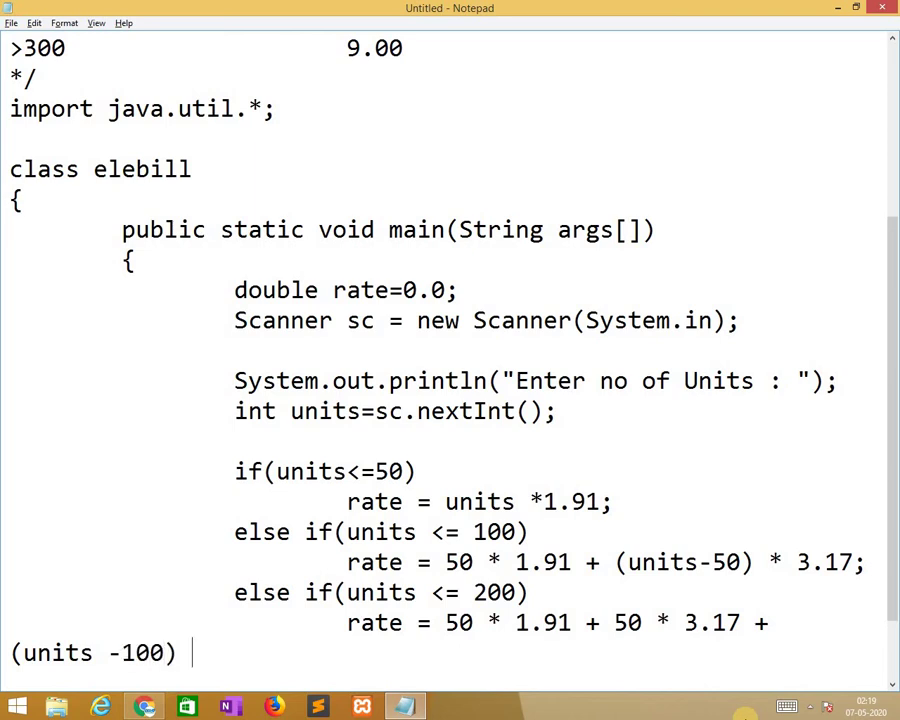
type("*")
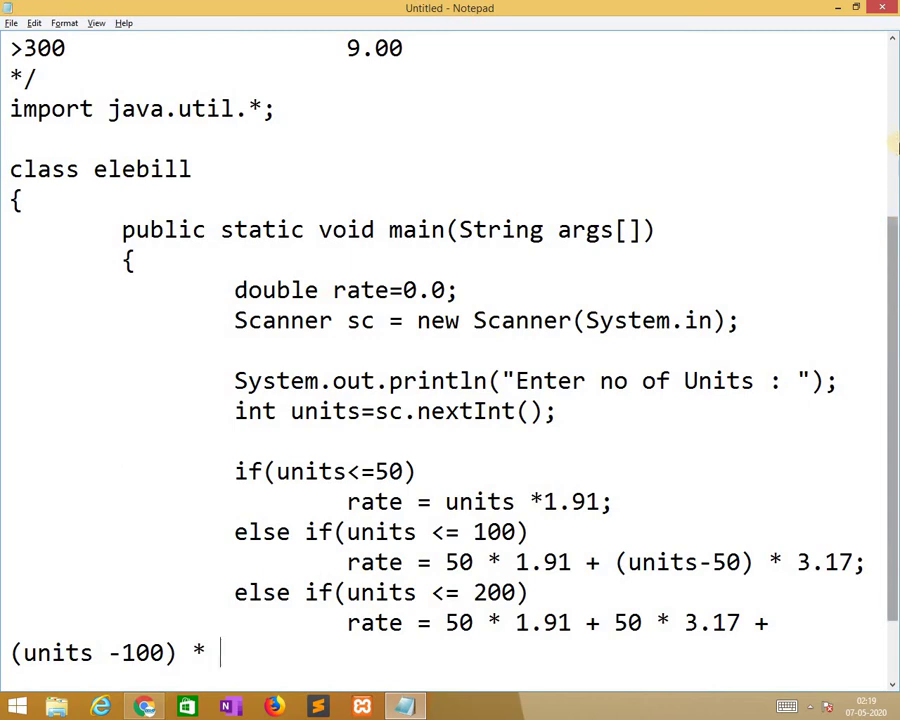
left_click(895, 105)
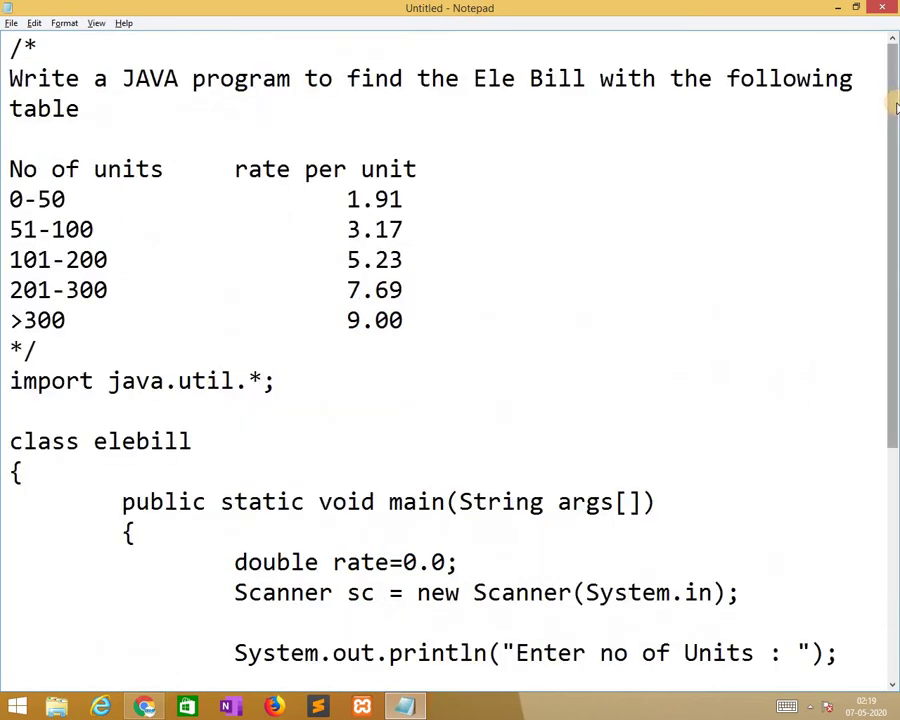
left_click_drag(895, 105, 892, 426)
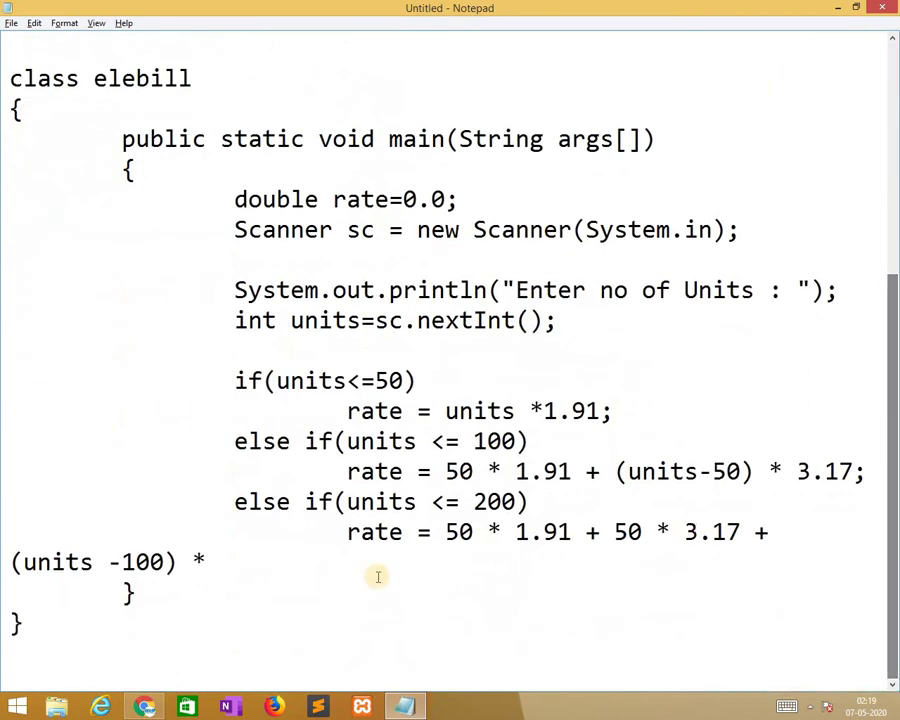
type(" 5.23")
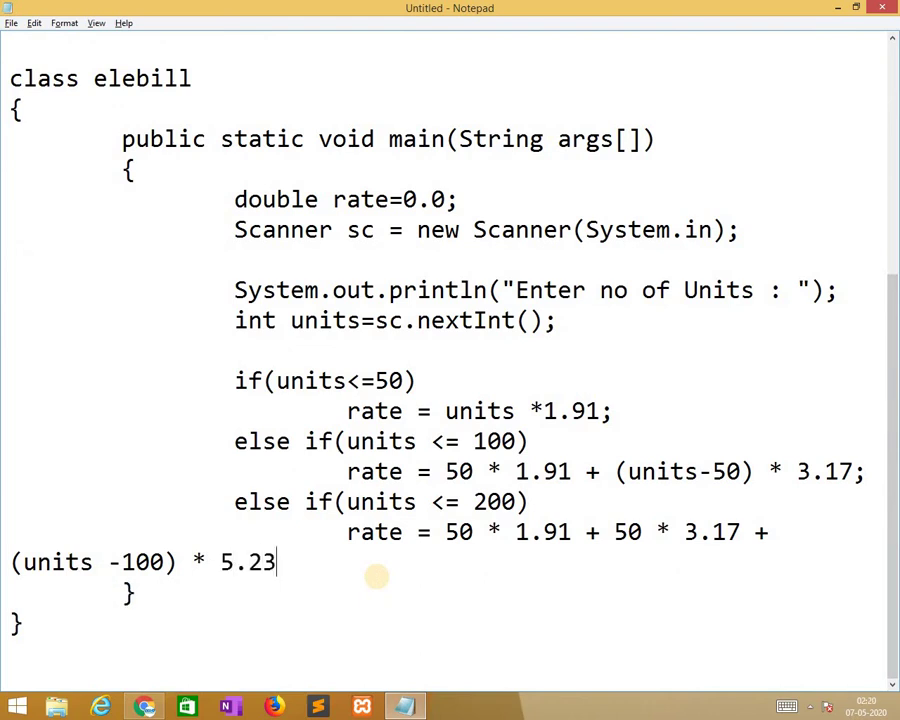
type(";")
key("Return")
key("Tab")
key("Tab")
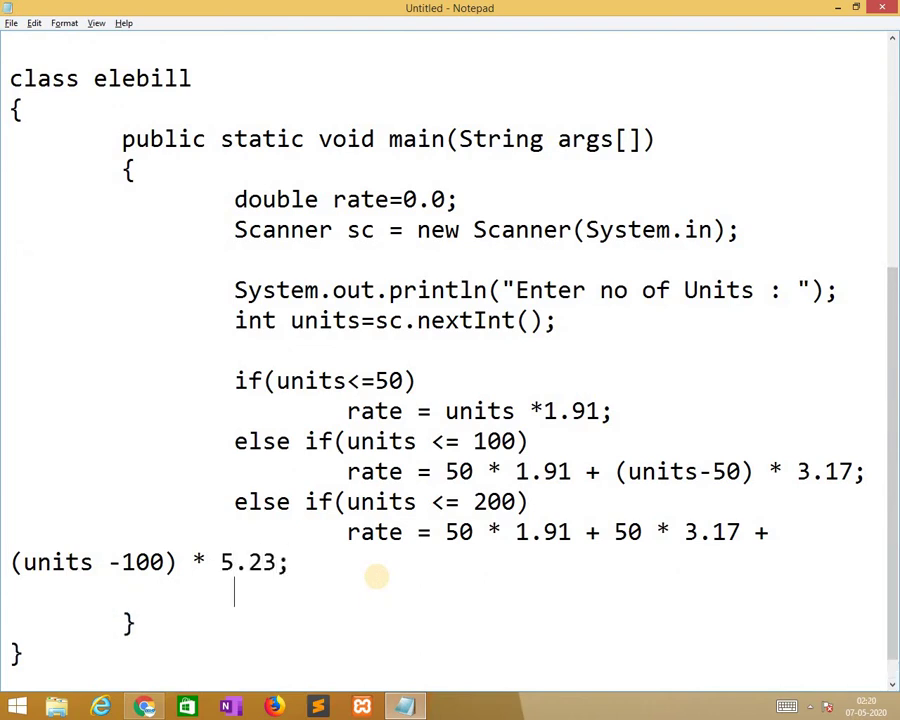
type("else if")
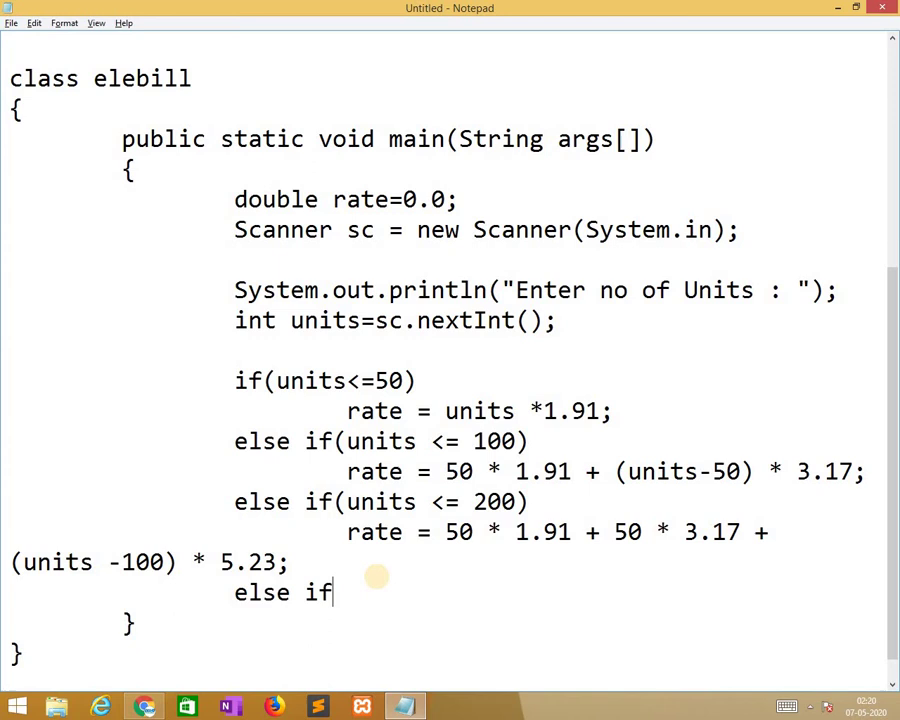
type("()")
Add the else if(units <= 300) condition with an indented line below
key("Left")
type("unit")
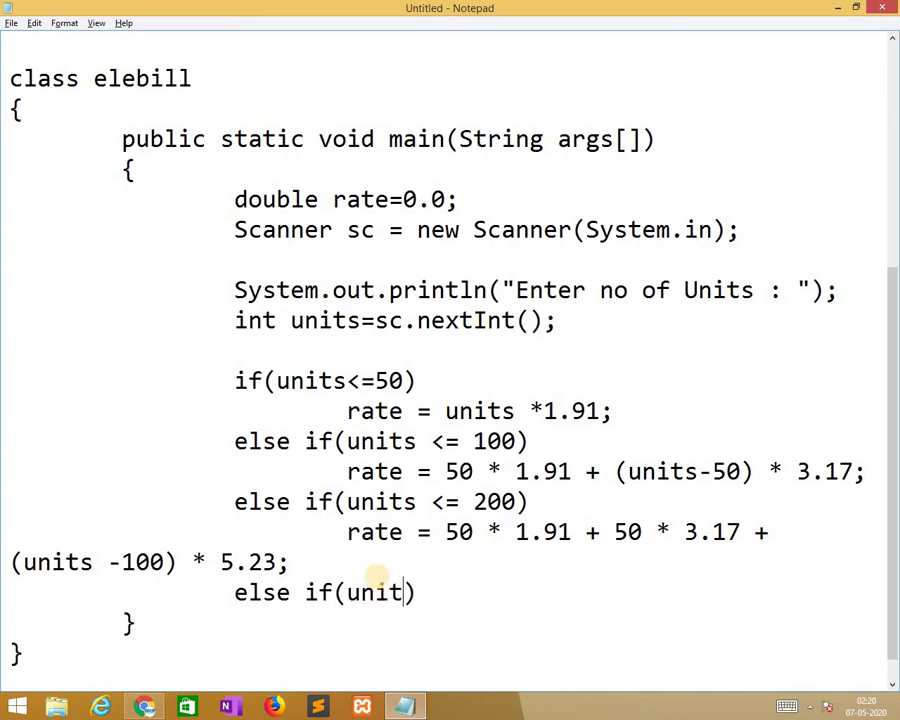
type("s <=")
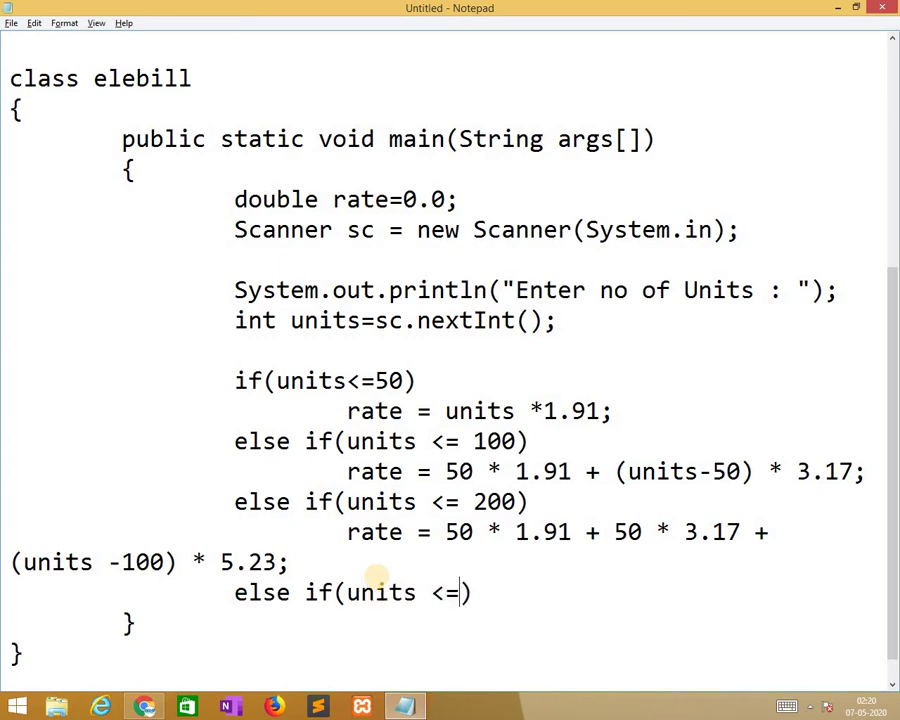
type(" 300")
key("End")
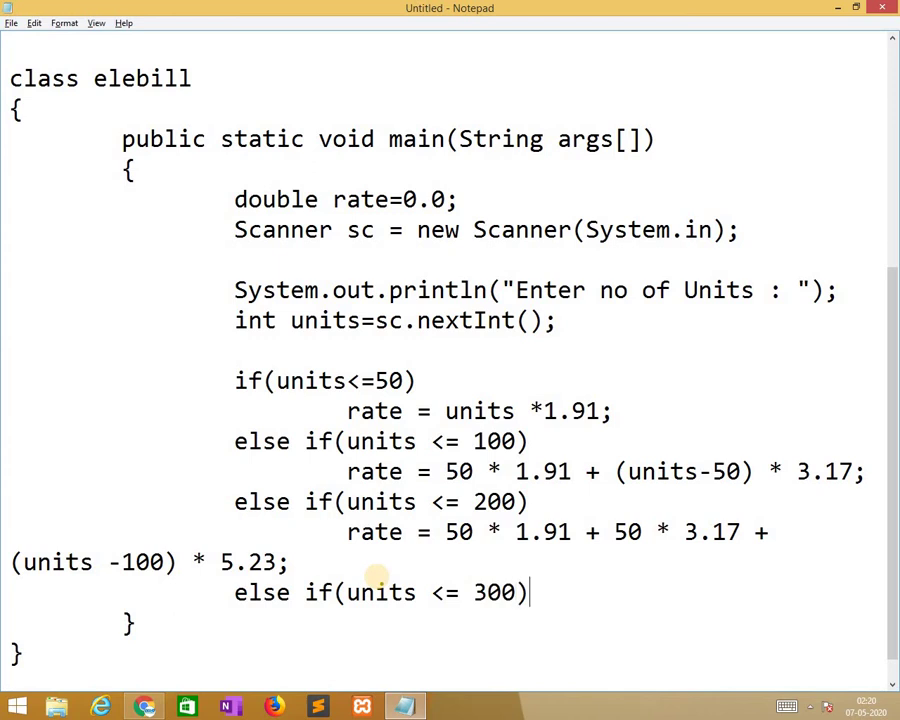
key("Return")
key("Tab")
key("Tab")
type("ra")
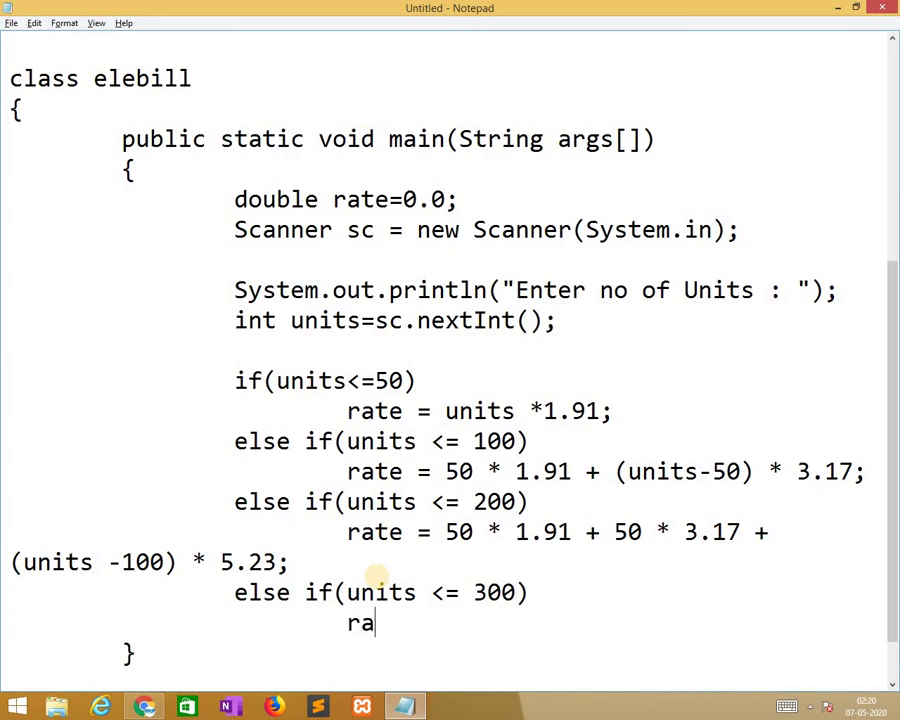
type("te = 5")
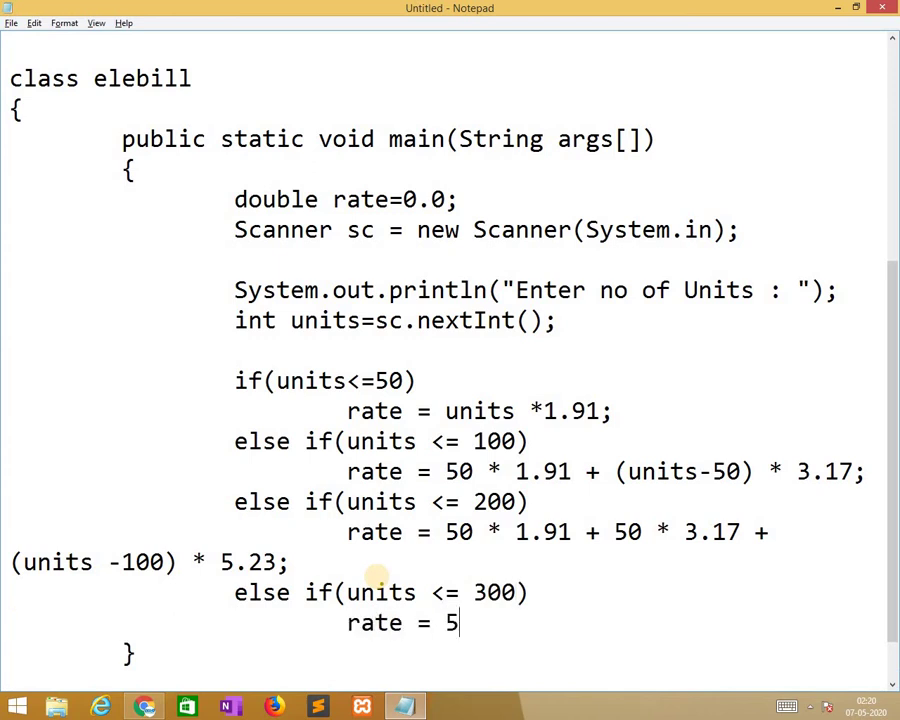
type("0 * ")
type("1.91")
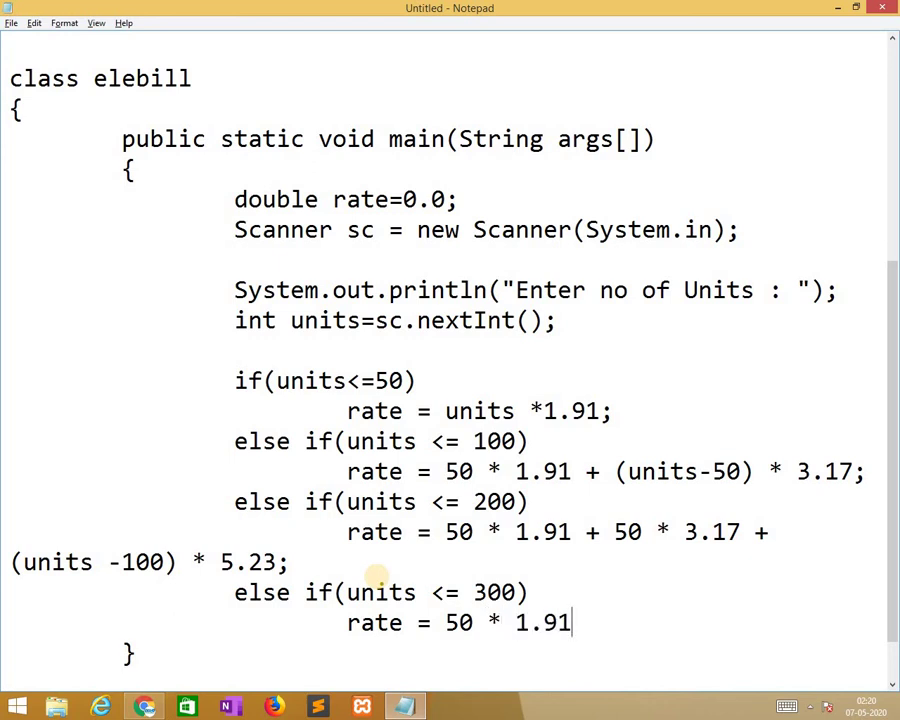
type(" _")
Write rate = 50 * 1.91 + 50 * 3.17 + 100 * 5.23 + (units - 200) * 7.69;
key("BackSpace")
type("+ 5")
type("0 * ")
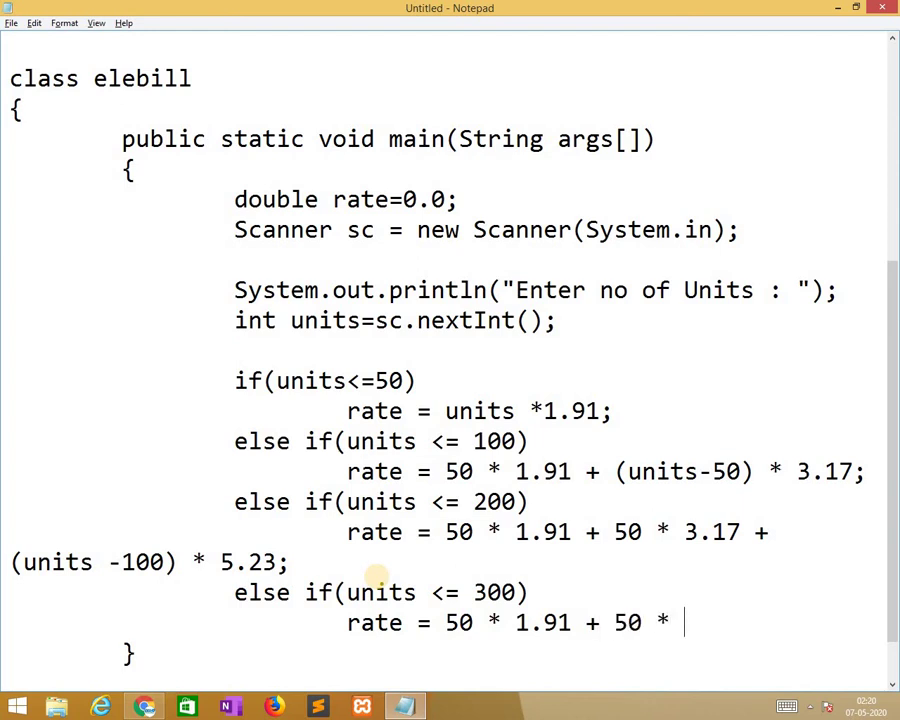
type("3.17 ")
type("+ 10")
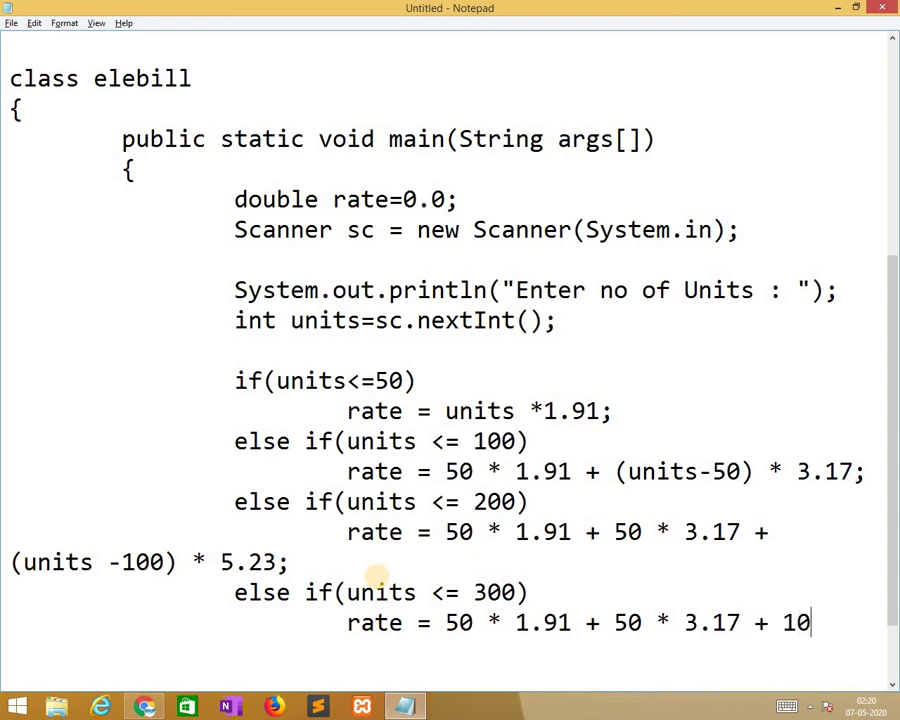
type("0 *")
type(" 5.23")
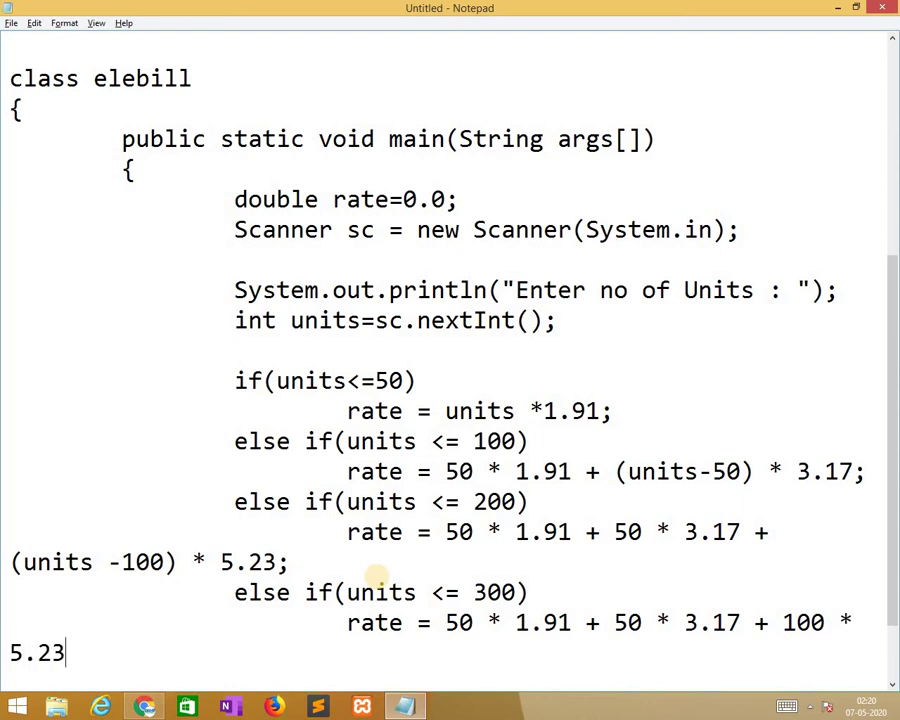
type(" + ")
type("()")
key("Left")
type("u")
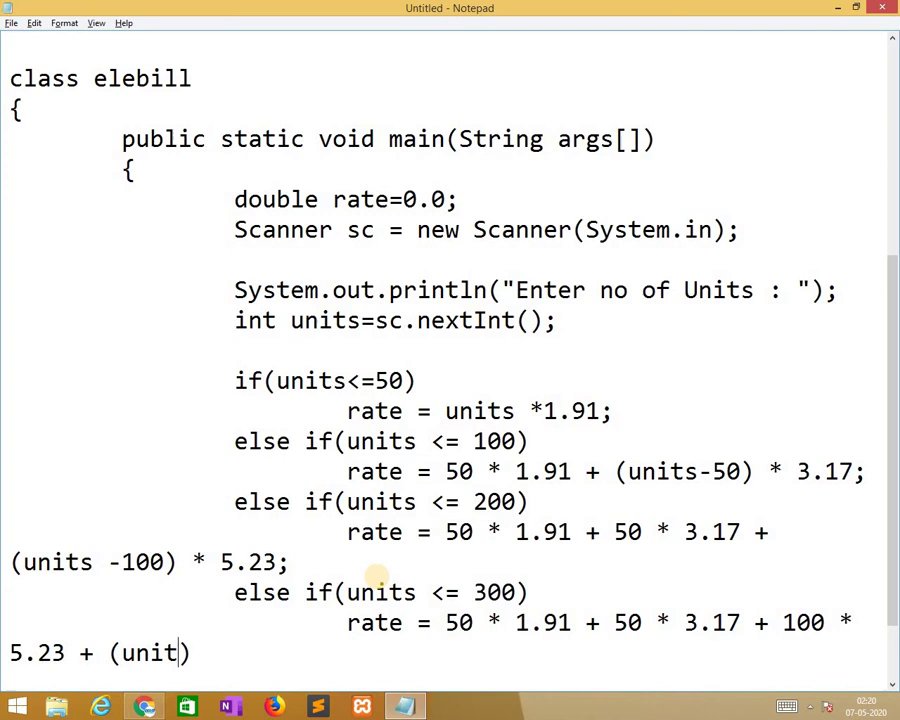
type("s - ")
type("200")
key("End")
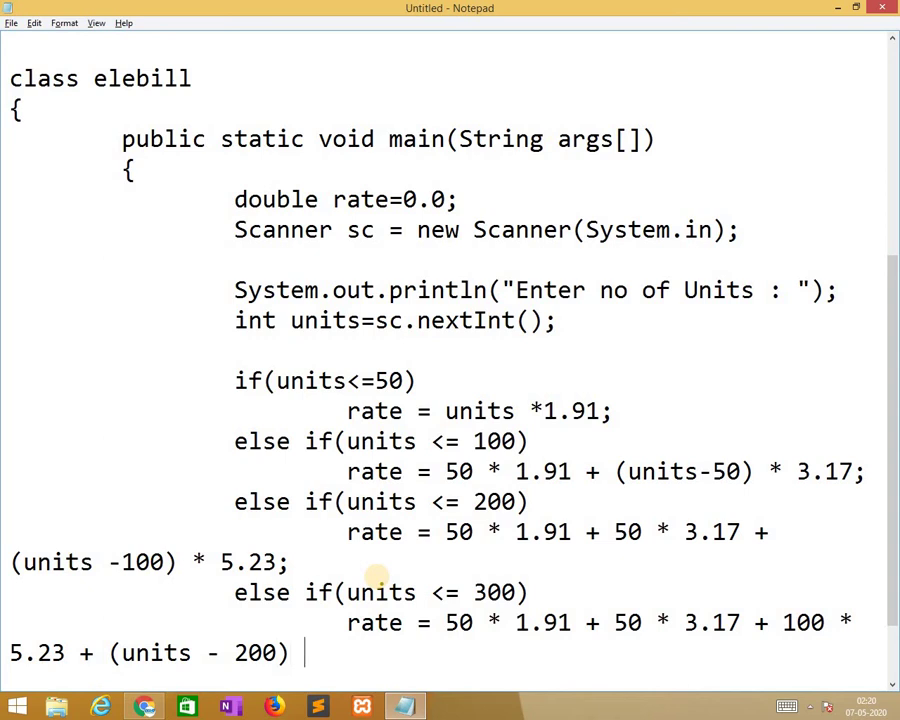
type("*")
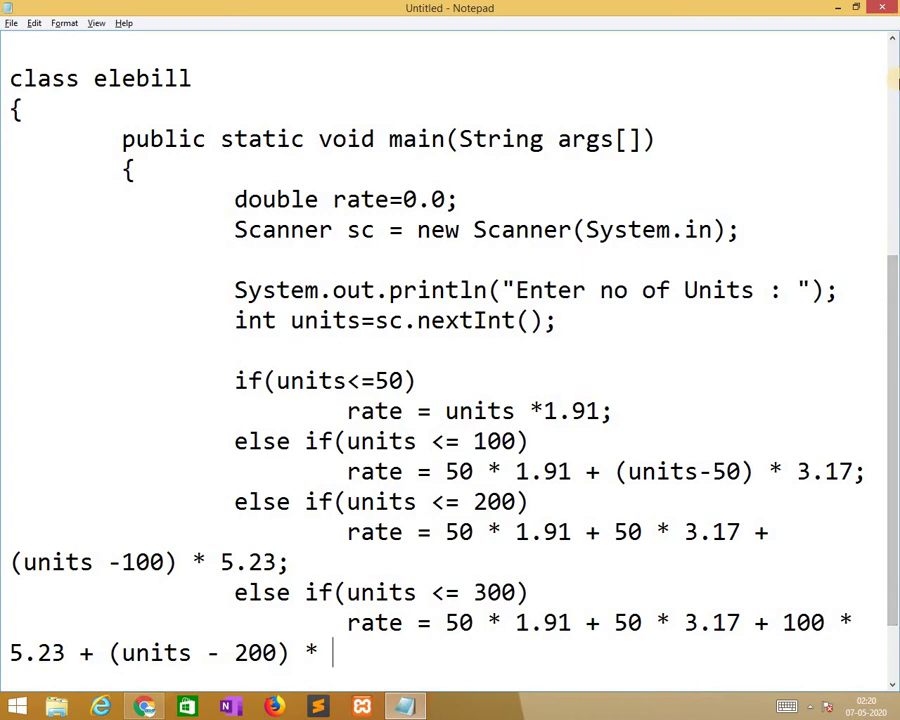
left_click(893, 78)
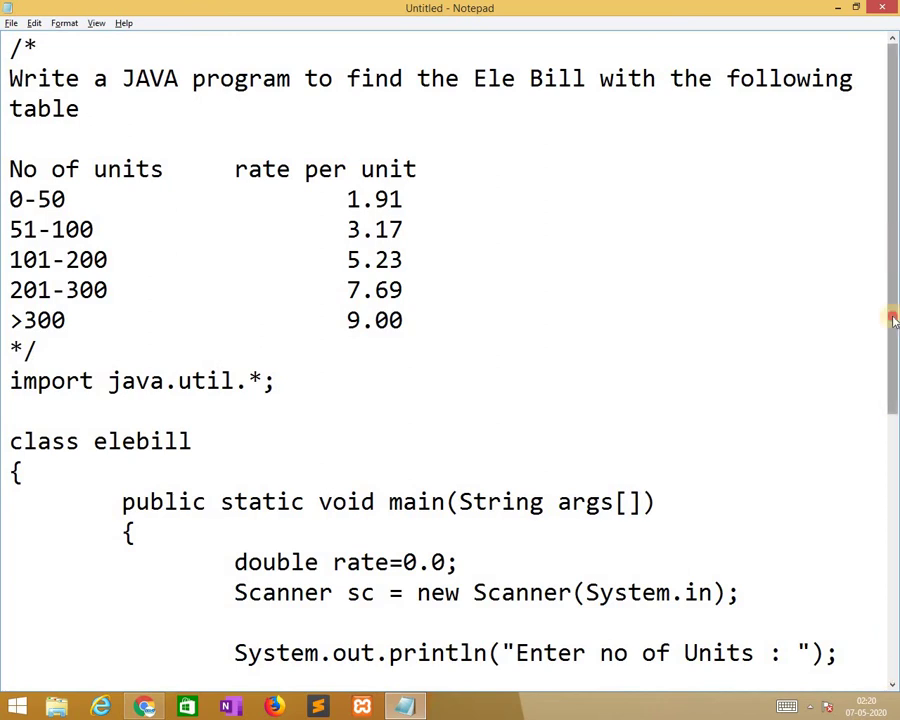
left_click_drag(892, 320, 892, 540)
type("7")
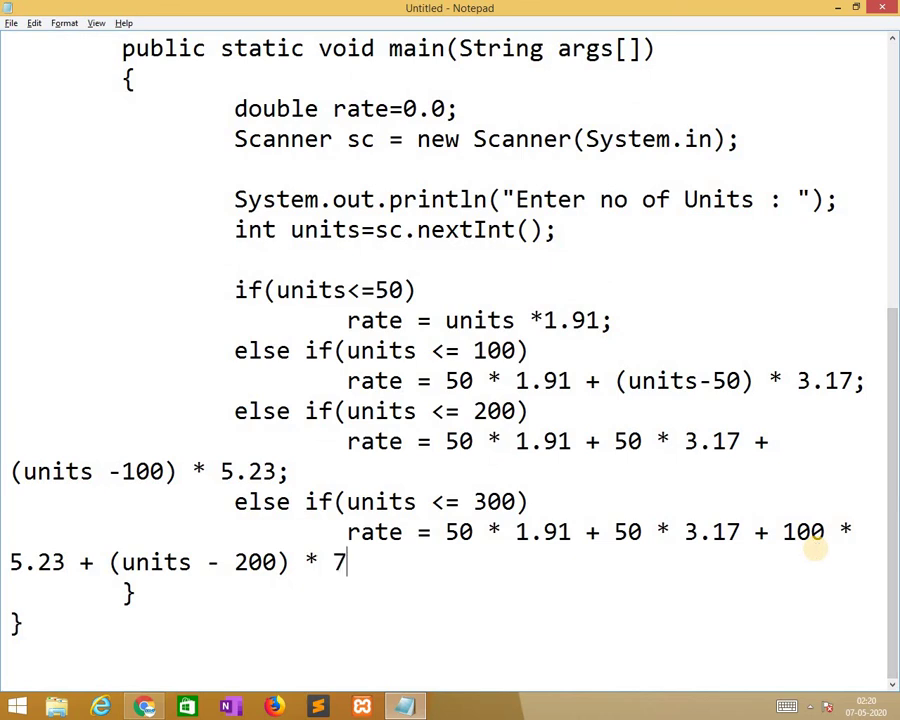
type(".69;")
key("Return")
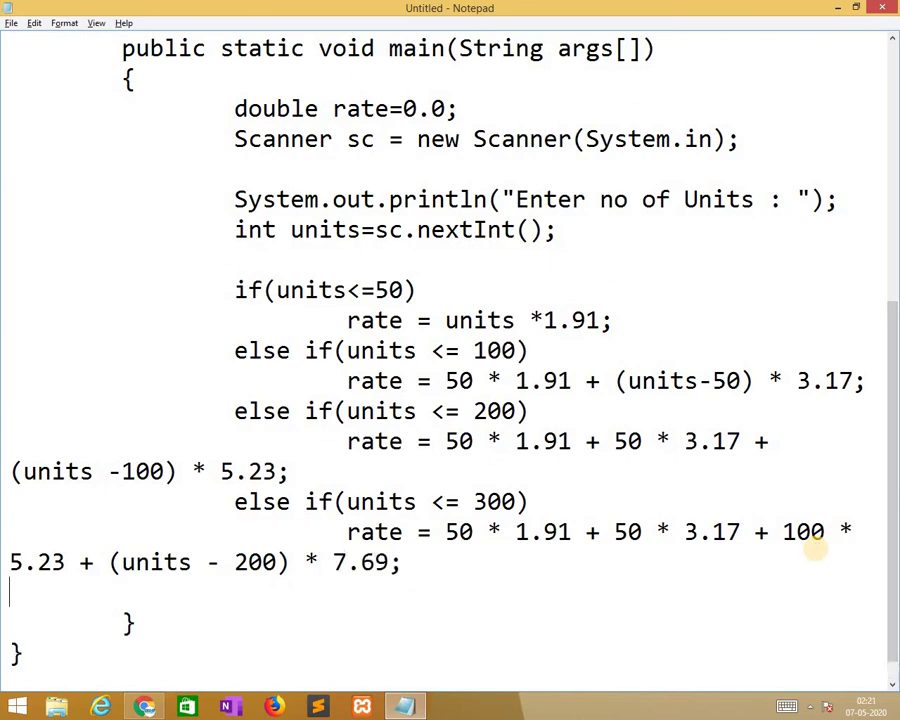
Write the indented else-branch rate formula ending in (units - 300) * 9.00; and leave a blank line after it
key("Tab")
key("Tab")
type("els")
type("e")
key("Return")
key("Tab")
key("Tab")
key("Tab")
type("ra")
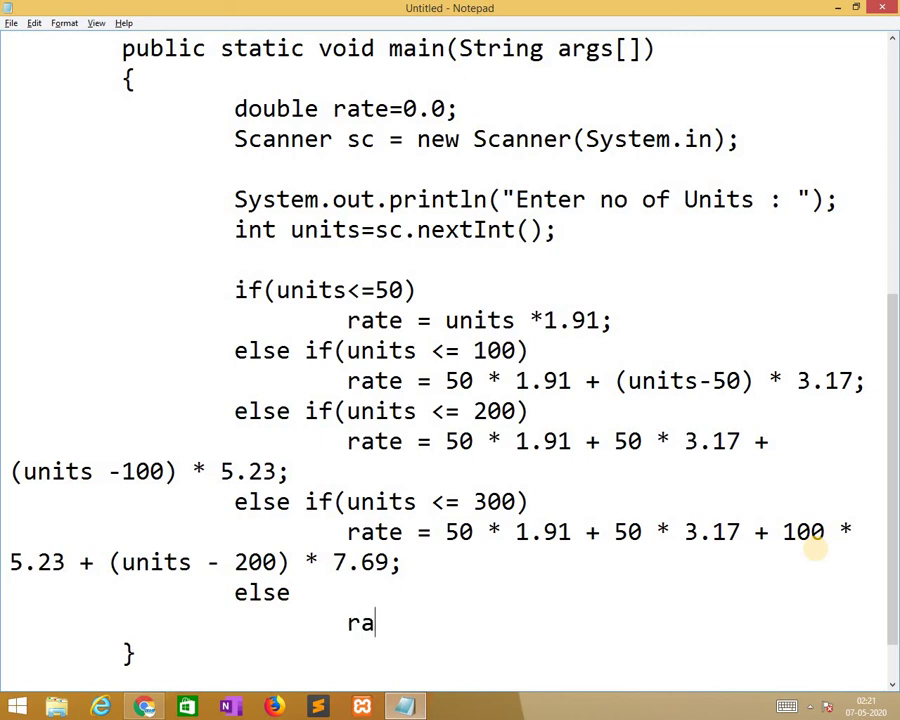
type("te = ")
type("50 * ")
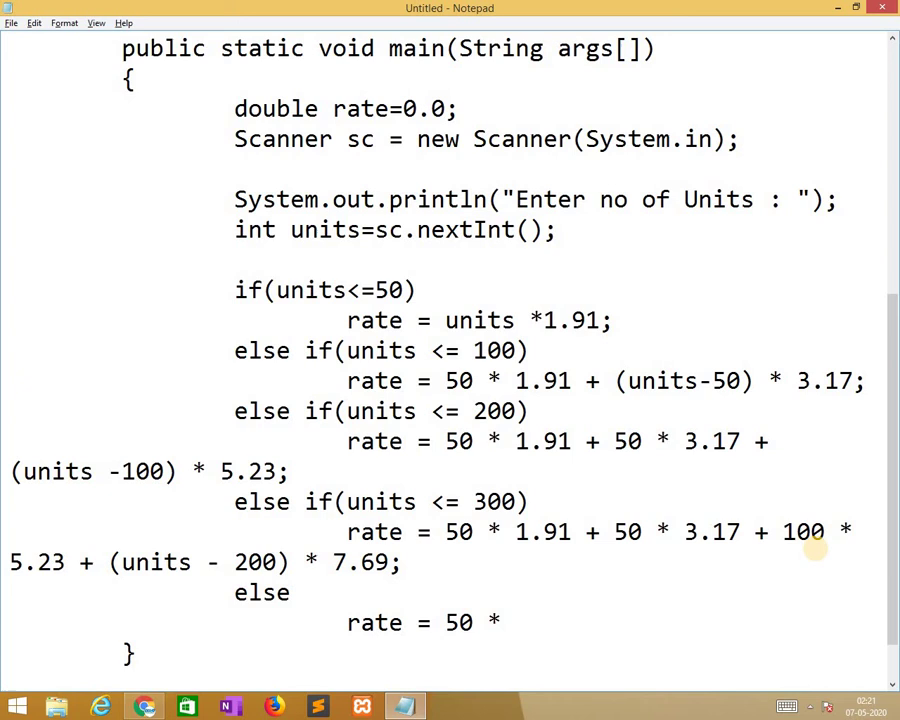
type("1.91 ")
type("+ 5")
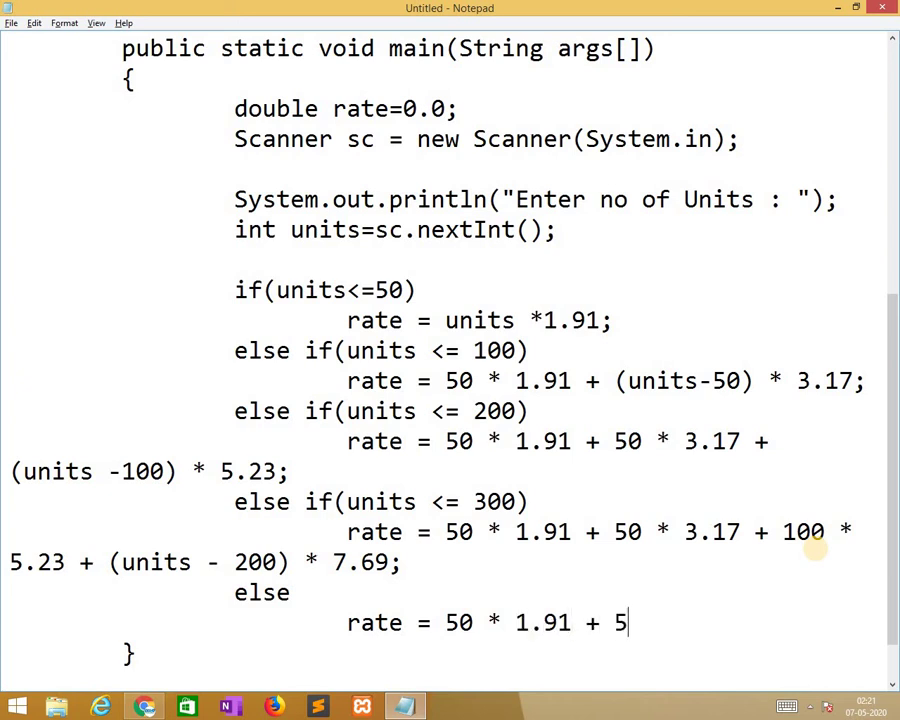
type("0 * 3")
type(".17 ")
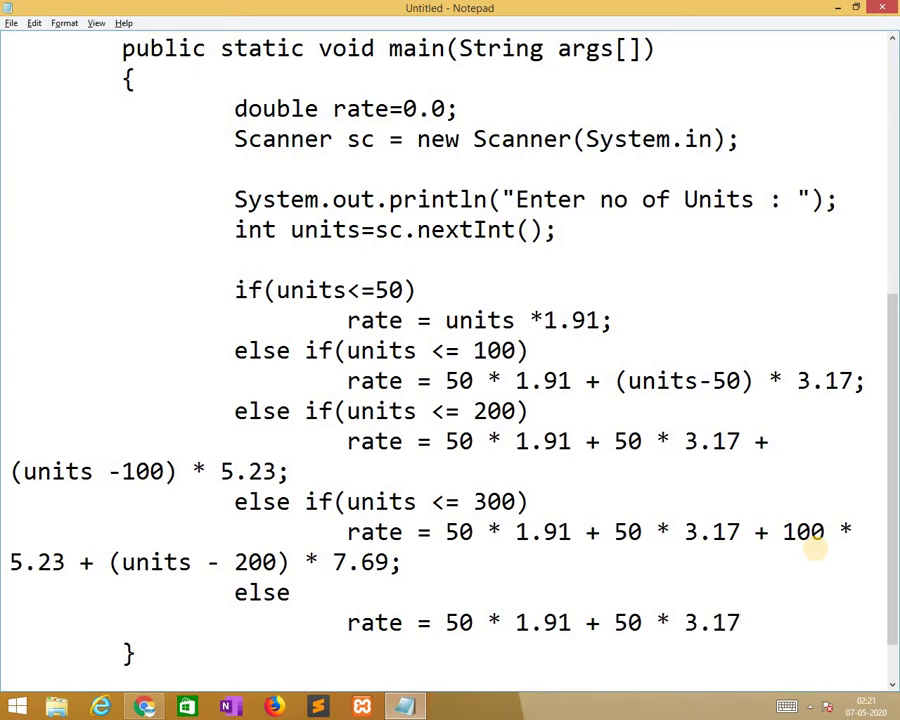
type("+")
type(" 100 ")
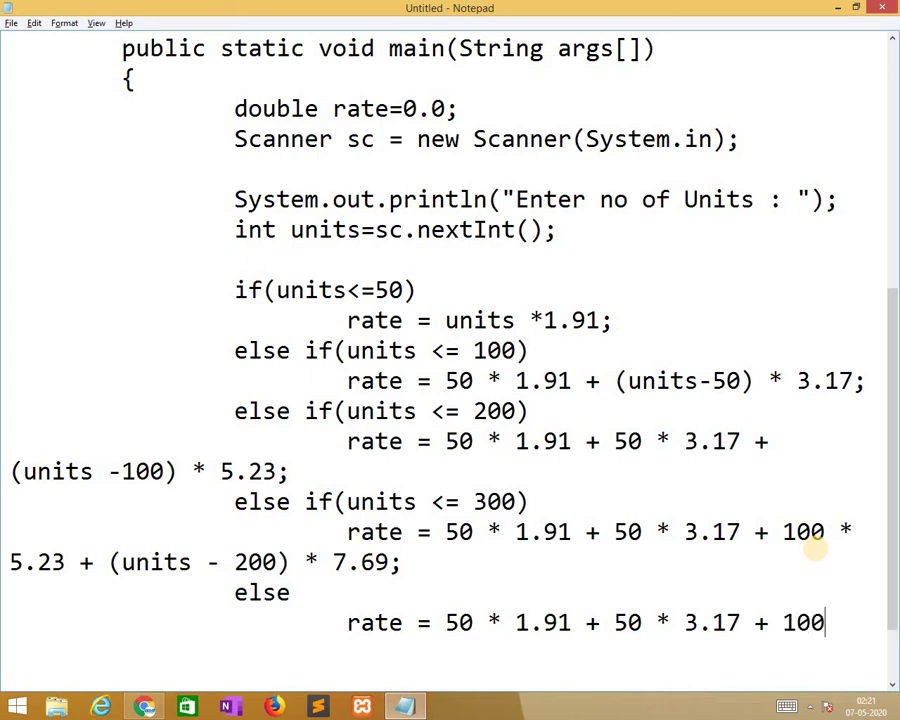
type("* ")
type("5.23 + ")
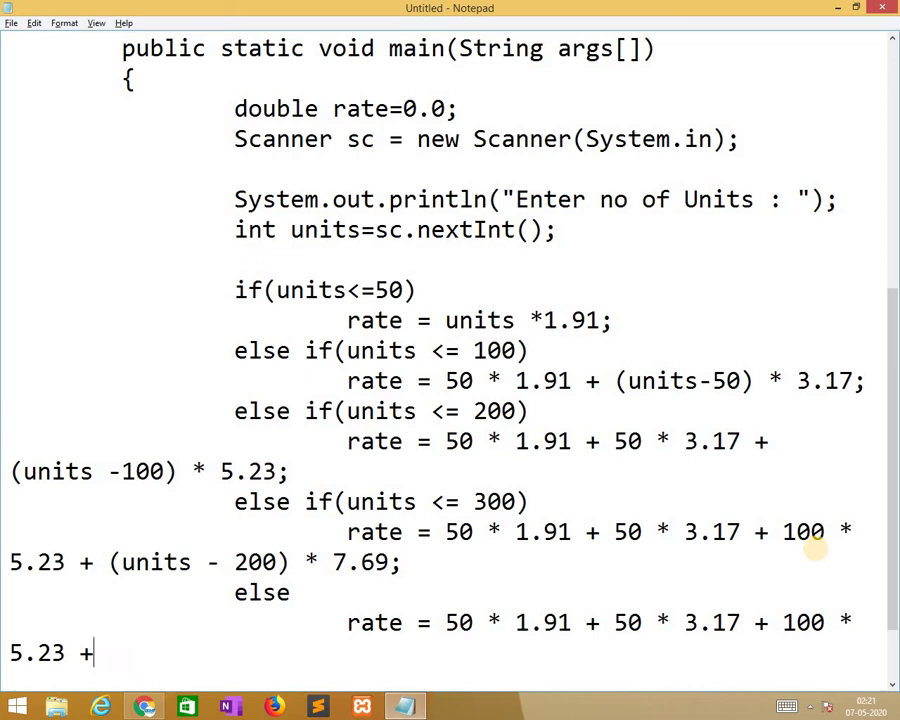
type("10")
type("0 * ")
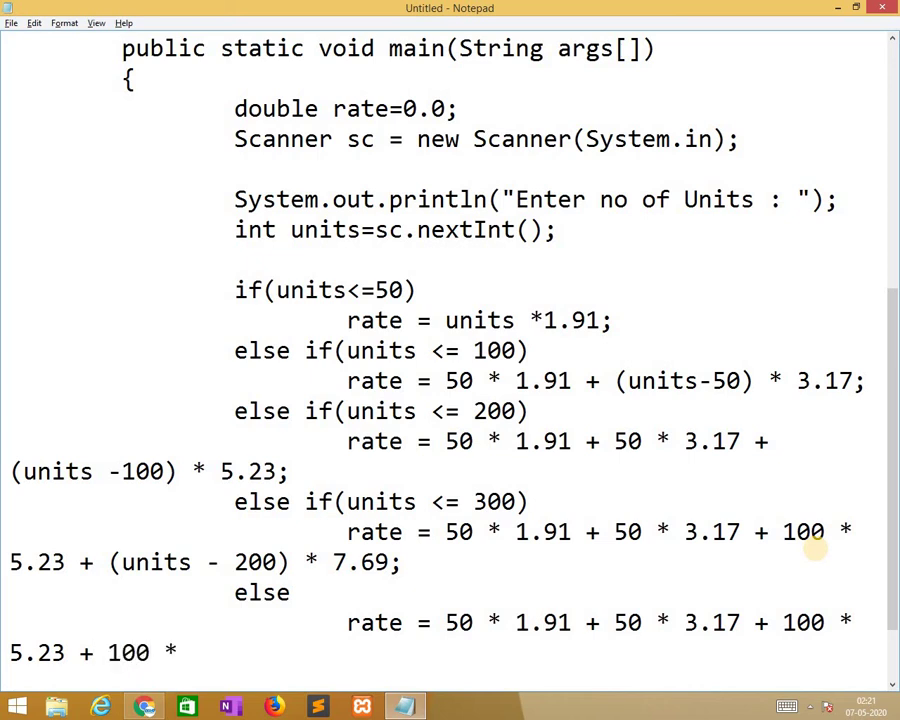
type("7.6")
type("9 + ()")
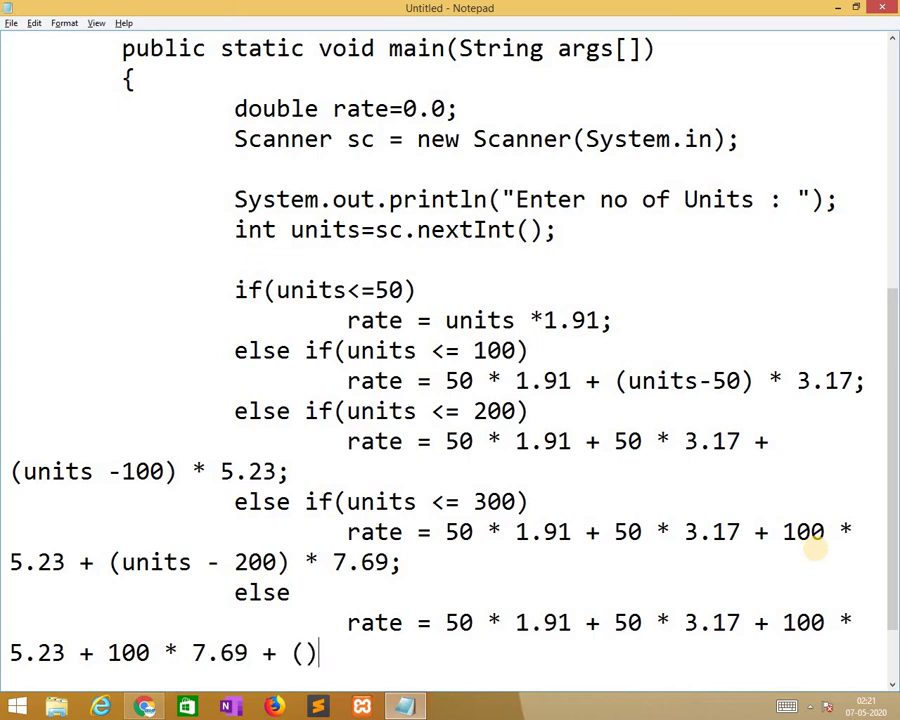
key("Left")
type("unit")
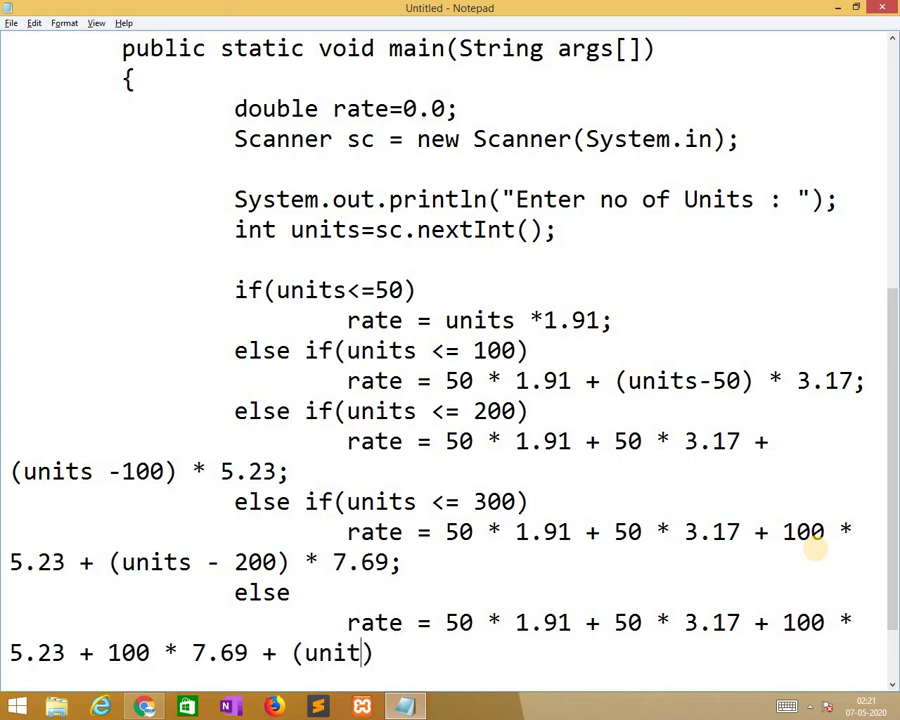
type("s - 3")
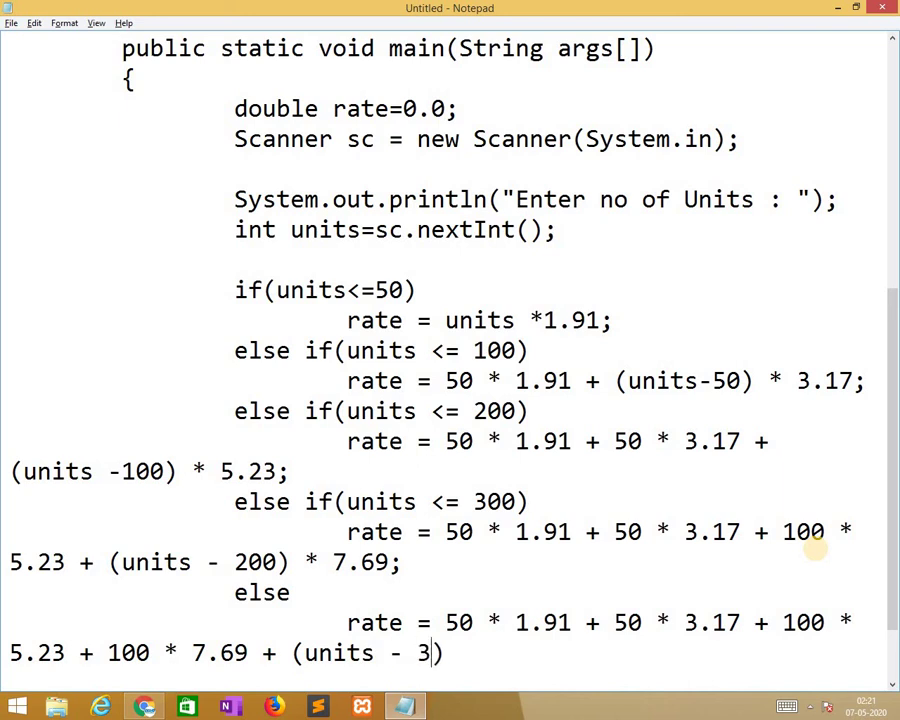
type("-")
key("BackSpace")
type("00")
key("Right")
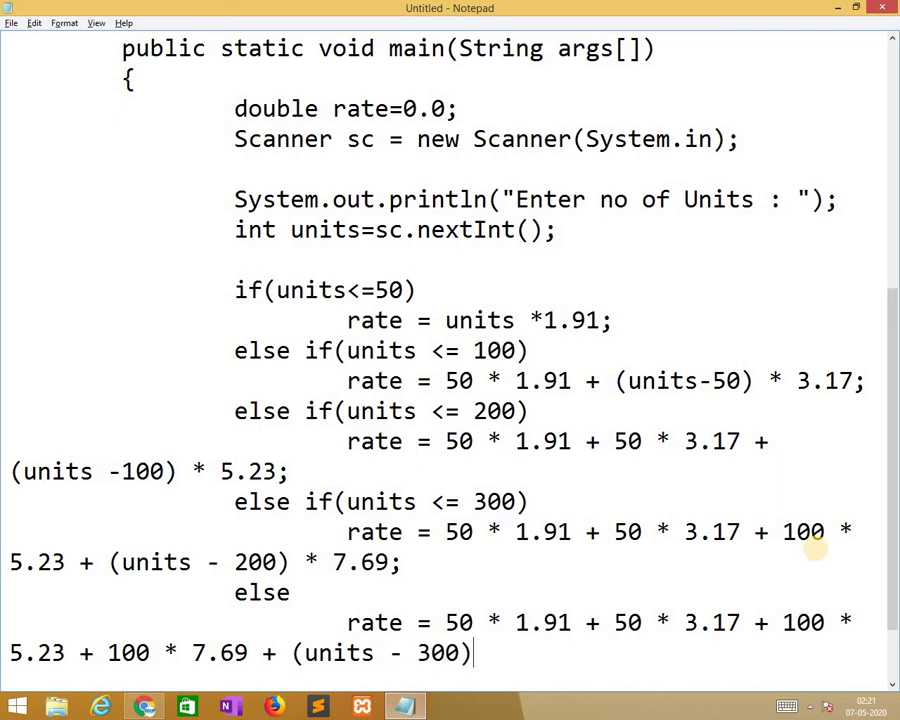
type("* 9.")
type("00;")
key("Return")
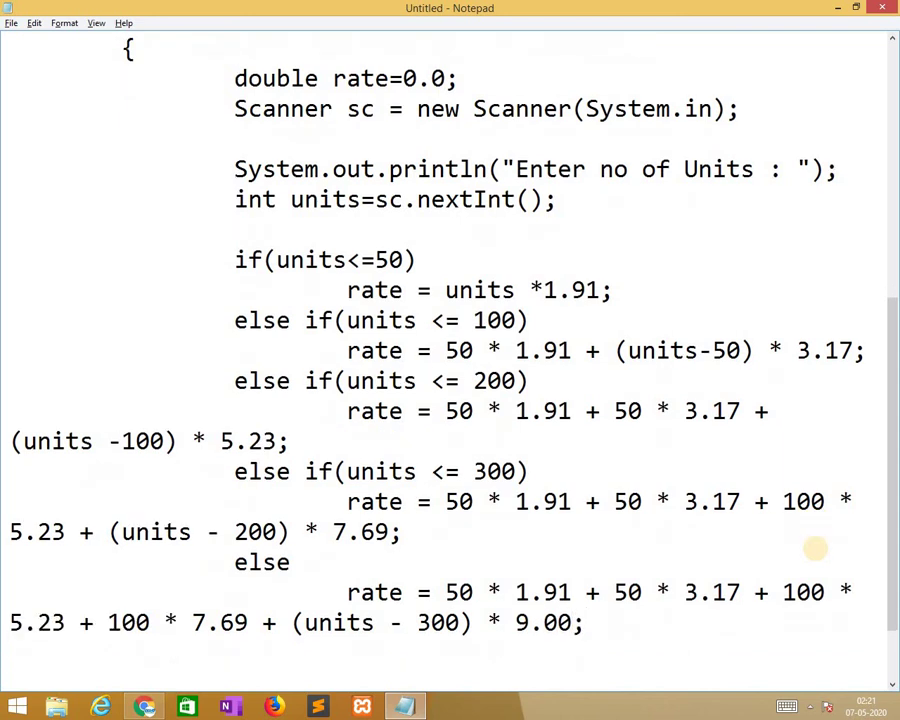
key("Return")
key("Tab")
key("Tab")
key("Tab")
type("S")
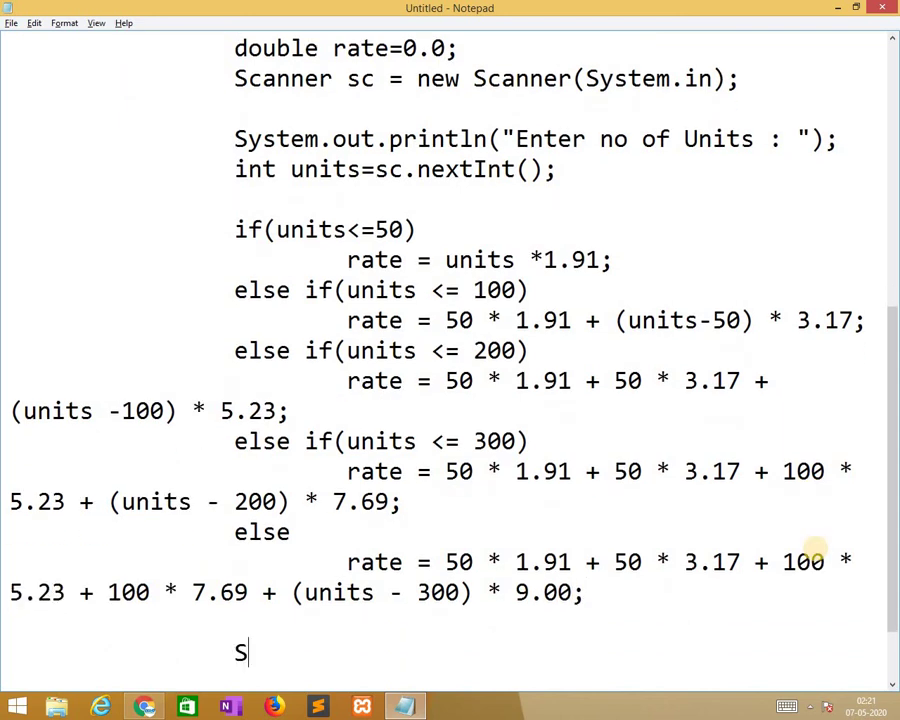
type("ystem.o")
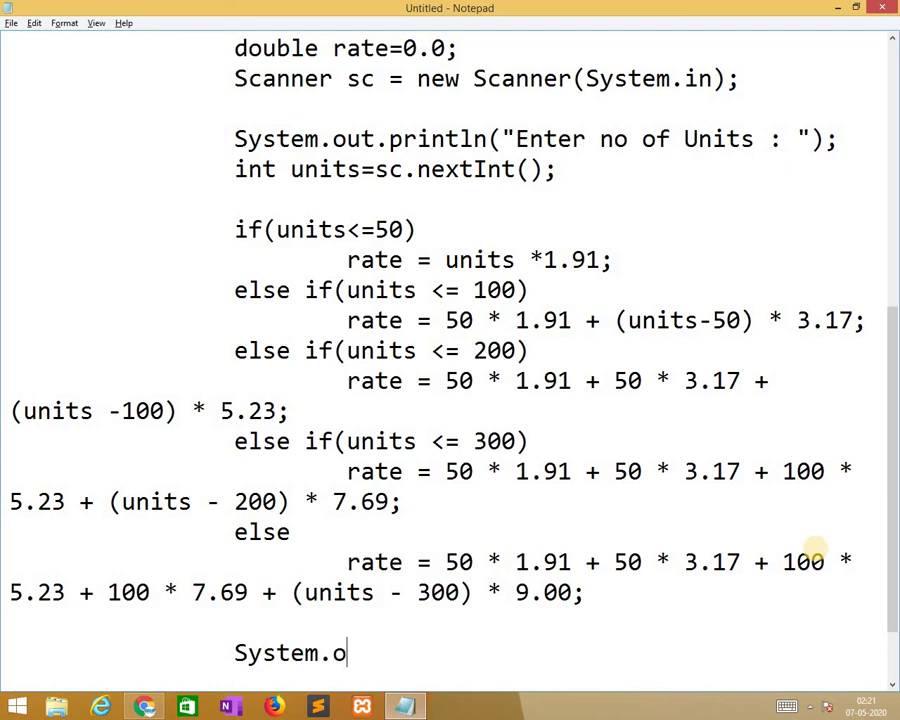
type("ut.pri")
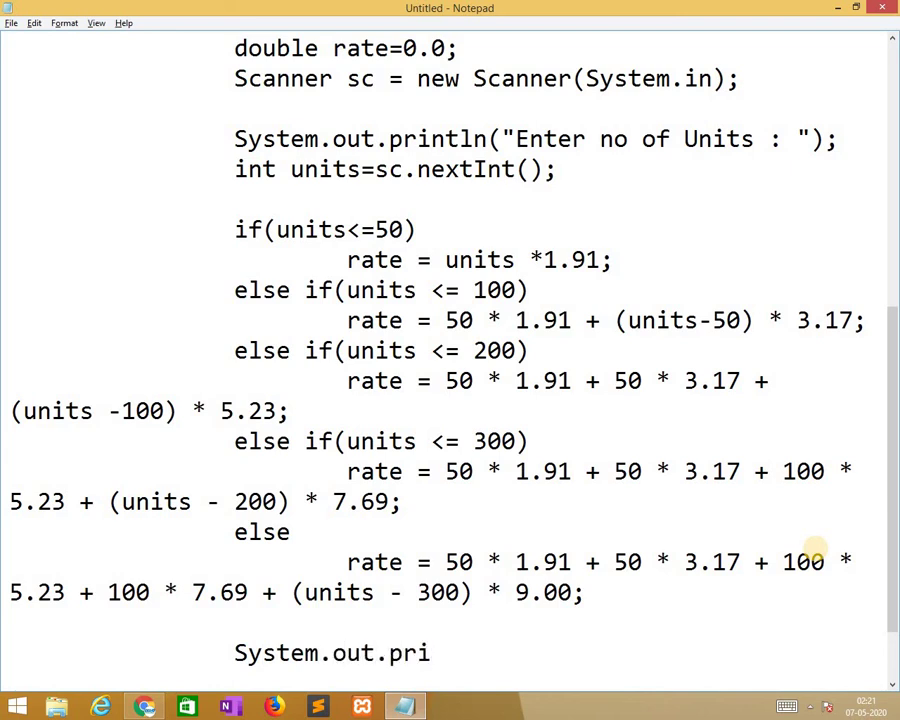
type("ntln()")
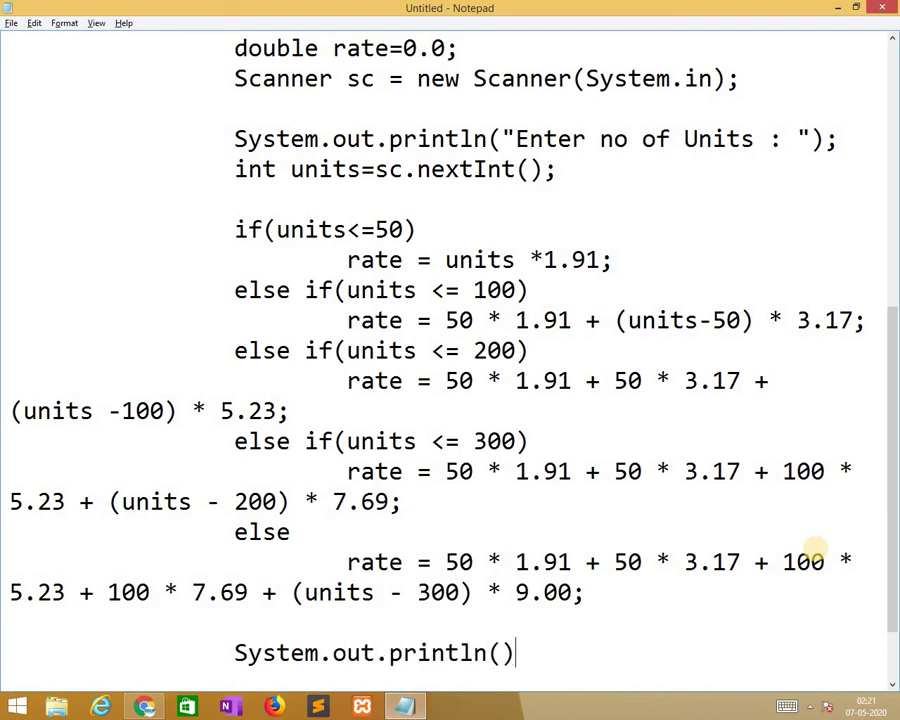
type(";")
Complete the println printing "No of Units : "+units and start a new indented line
key("Left")
key("Left")
type("\"\"")
key("Left")
key("Left")
key("Right")
type("No of U")
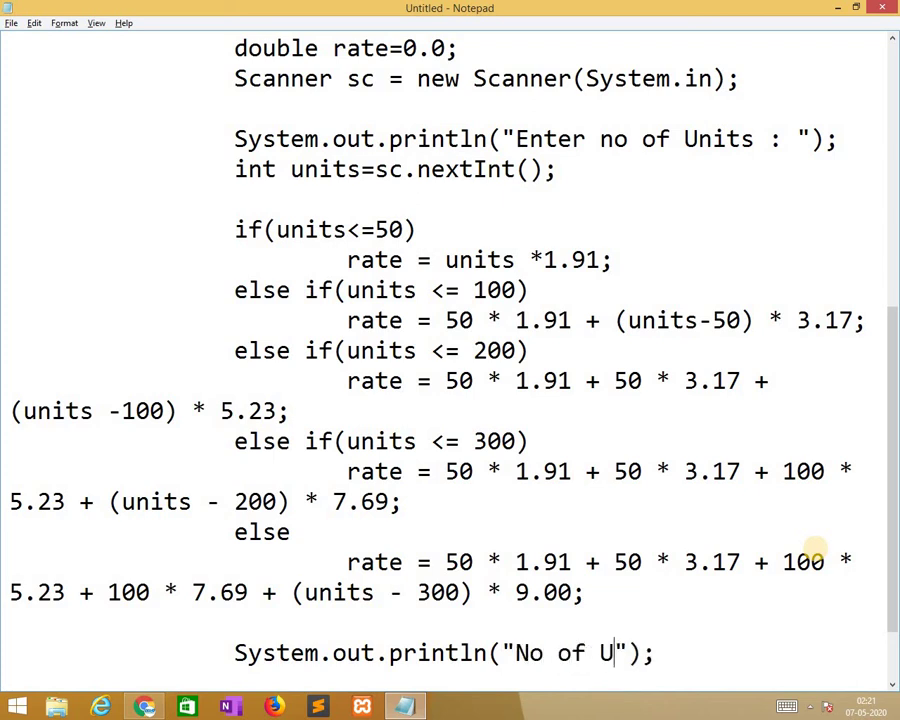
type("nits :")
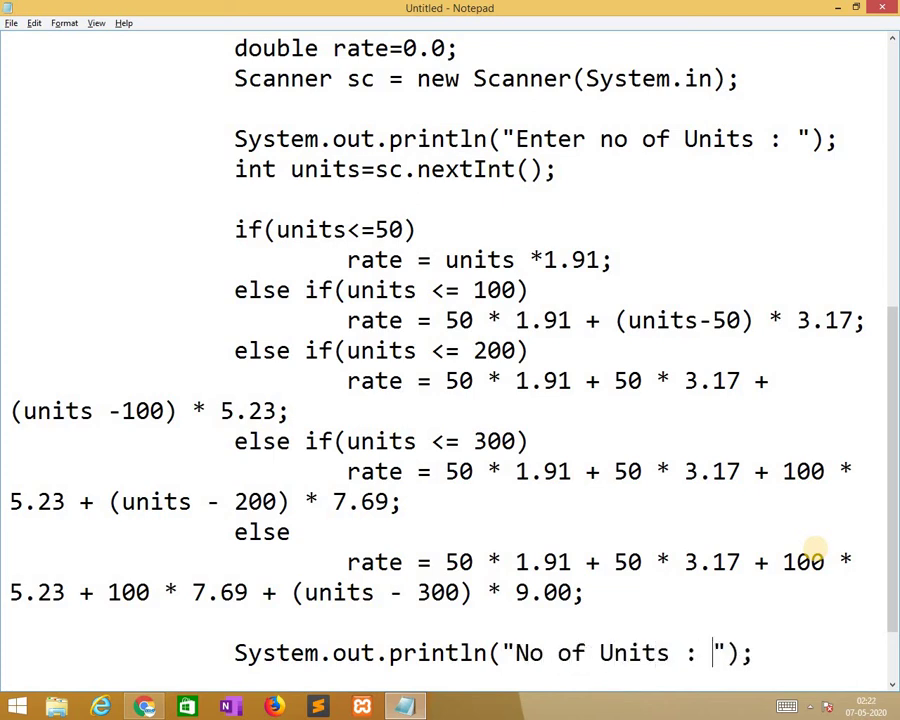
key("Right")
type("+")
type("units")
key("Right")
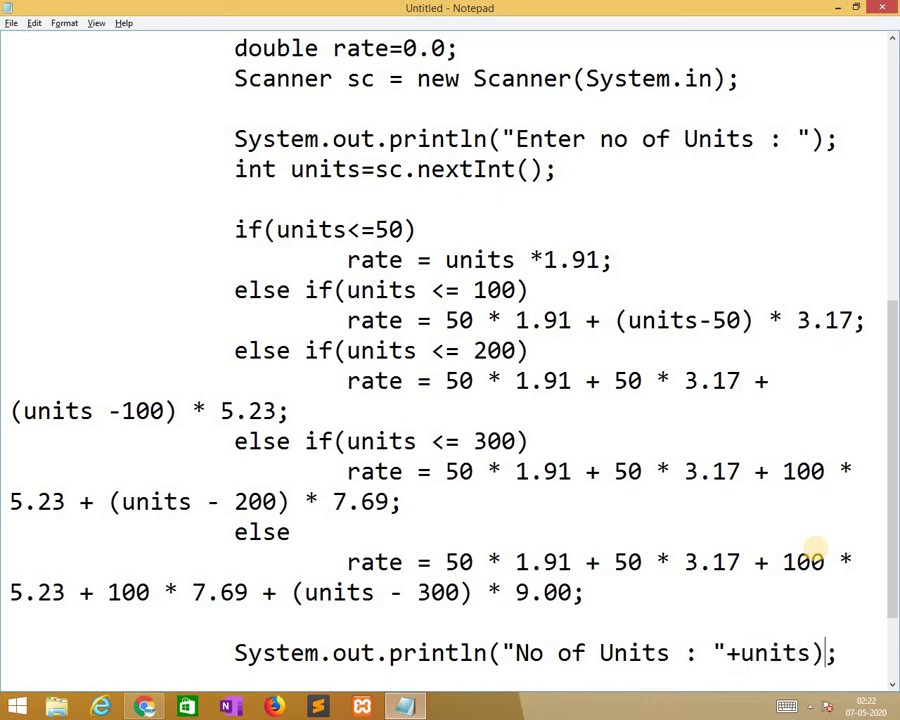
key("Right")
key("Return")
key("Tab")
key("Tab")
key("Tab")
type("Sy")
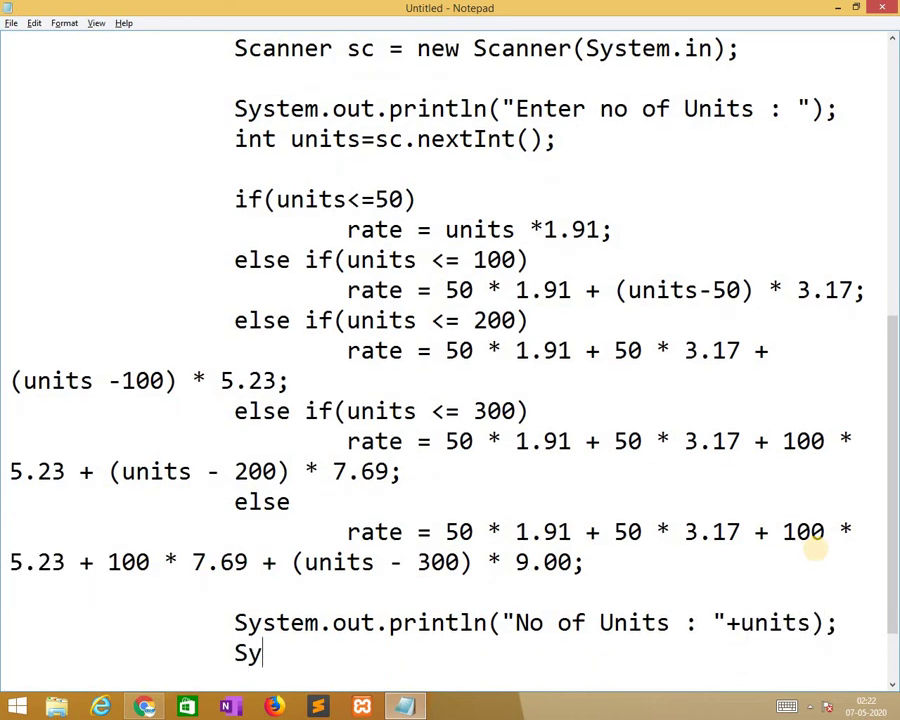
type("stem.")
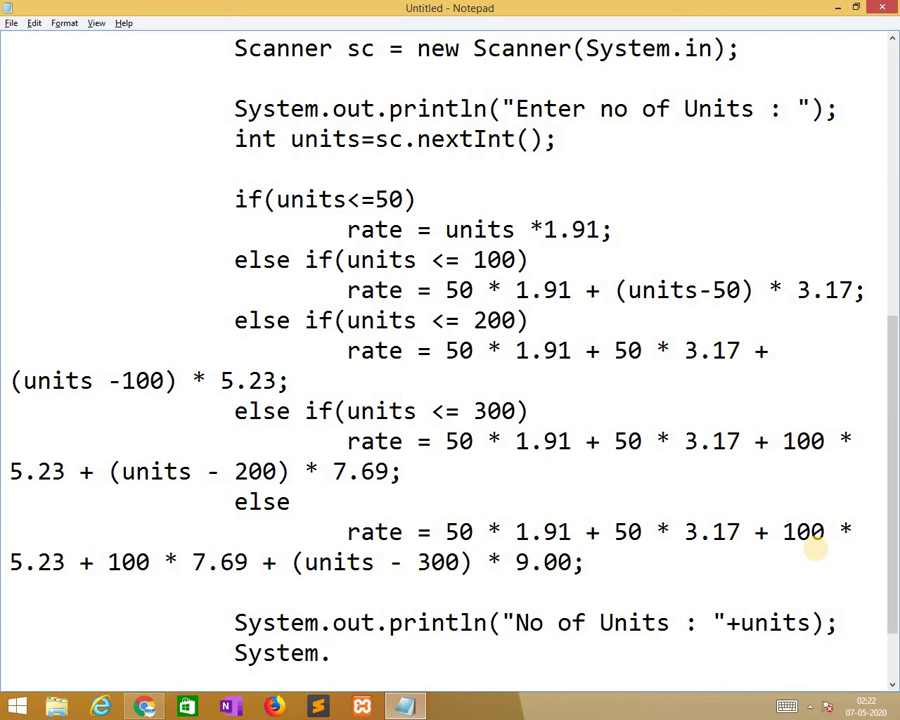
type("out.prin")
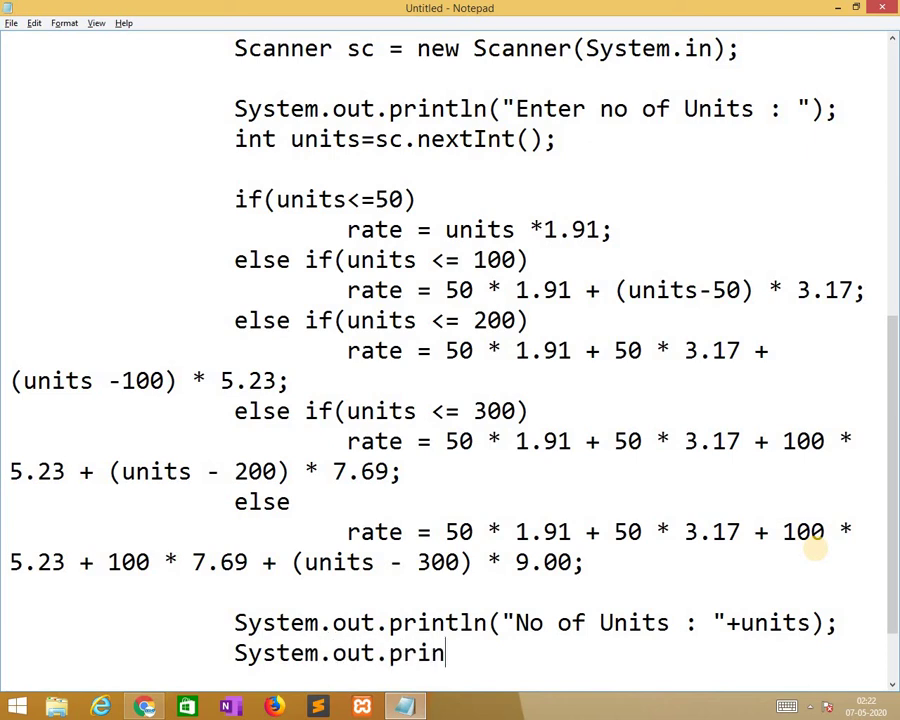
type("tln();")
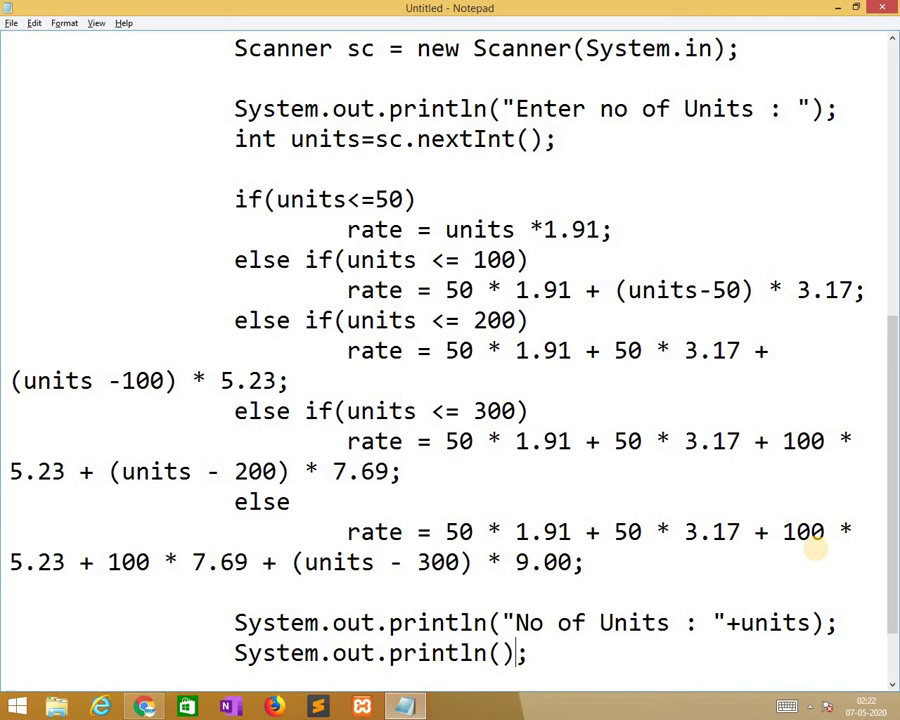
Add System.out.println("The Ele Bill : "+rate); replacing 'Cost', then move down to the closing braces
key("Left")
key("Left")
type("\"\"")
key("Left")
type("The C")
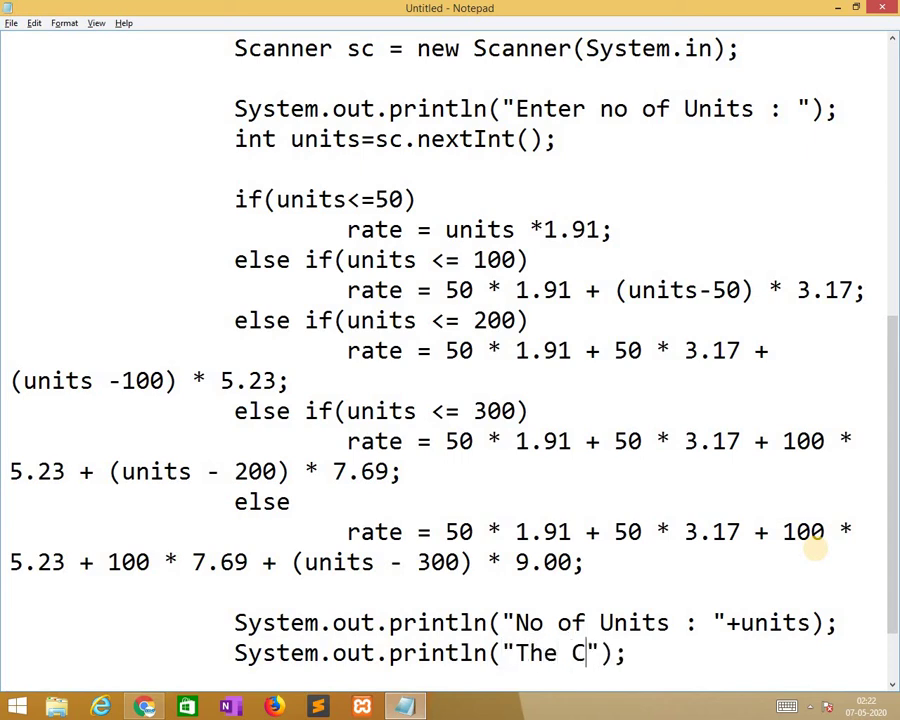
type("ost :")
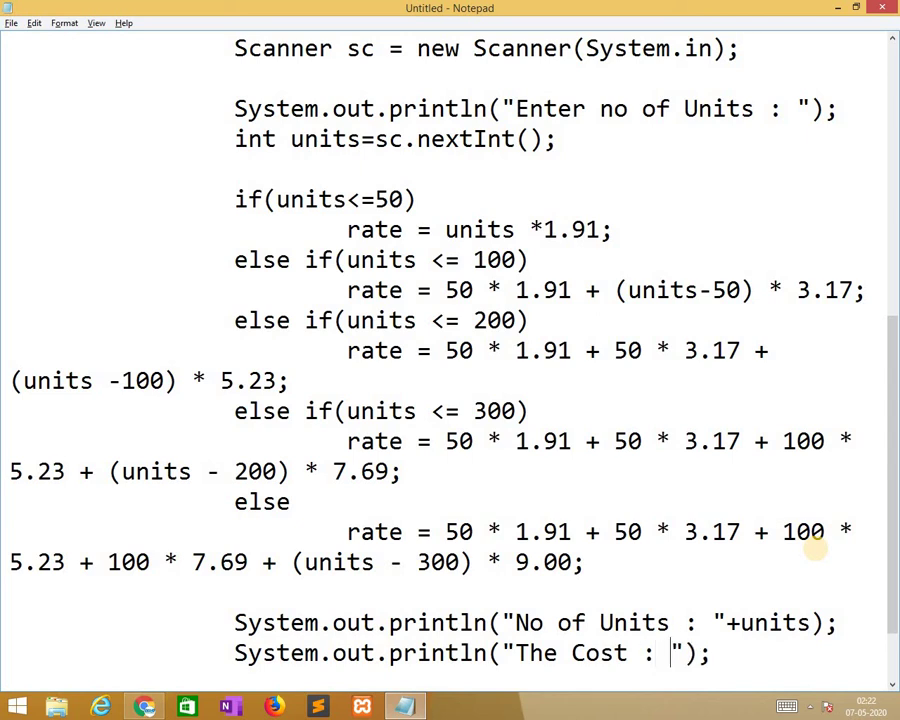
key("Left")
key("Left")
key("Left")
key("Right")
key("BackSpace")
key("BackSpace")
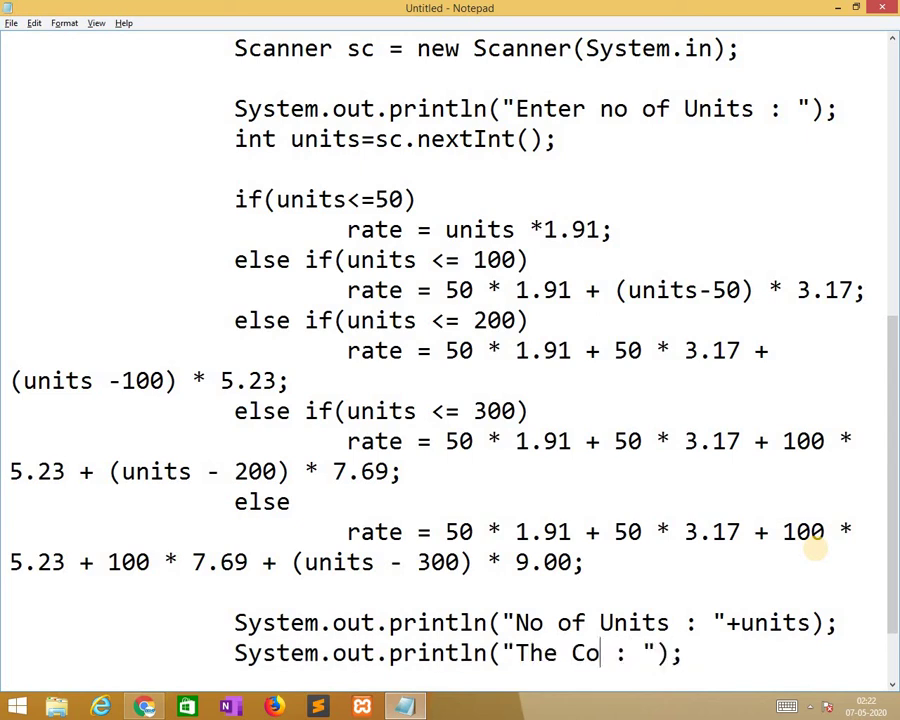
key("BackSpace")
key("BackSpace")
type("Ele B")
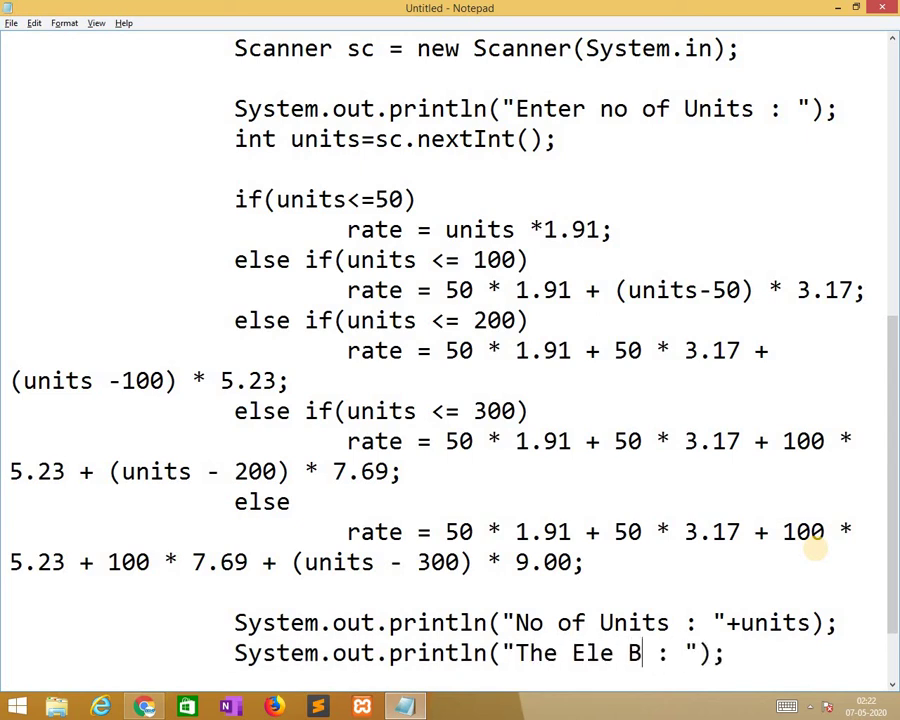
type("ill")
key("Right")
key("Right")
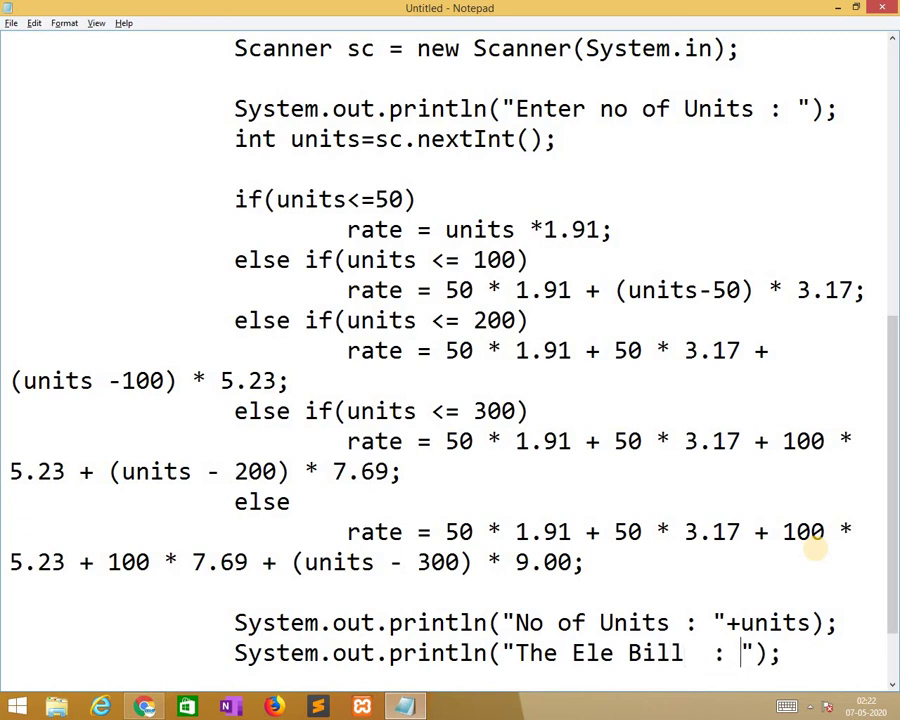
key("Right")
key("Right")
type("+")
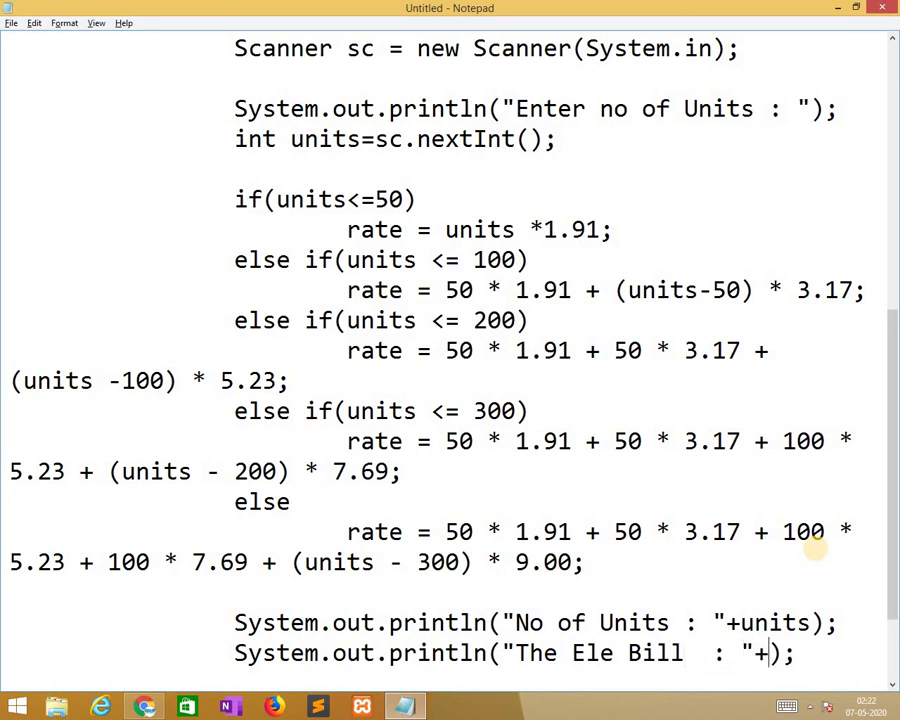
type("rate")
key("Down")
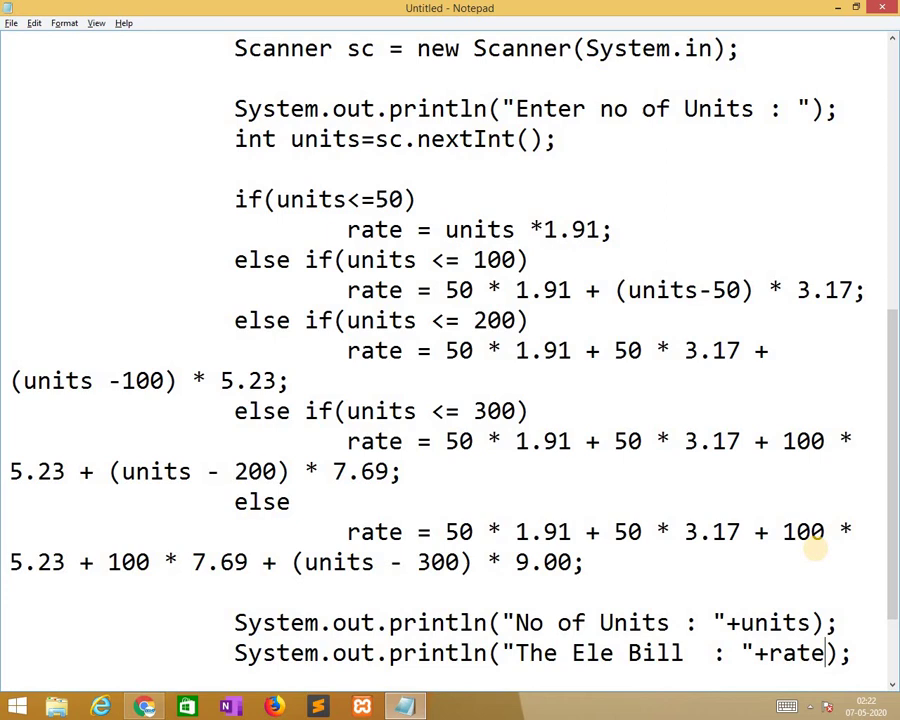
key("Down")
key("Down")
key("Down")
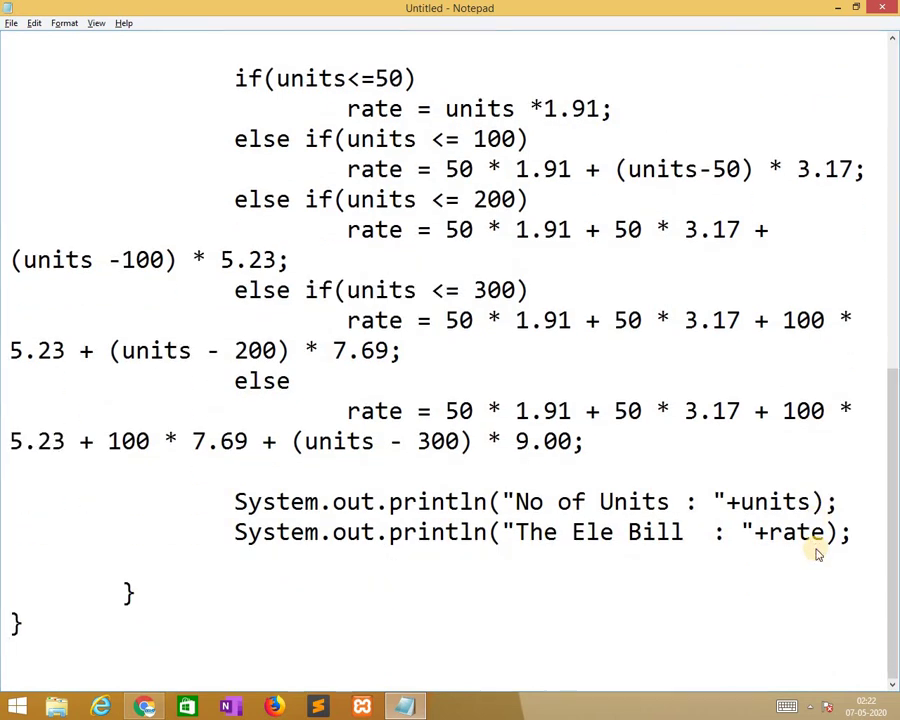
Save the program as elebill.java in D:\javaprog with Save as type set to All Files
key("ctrl+s")
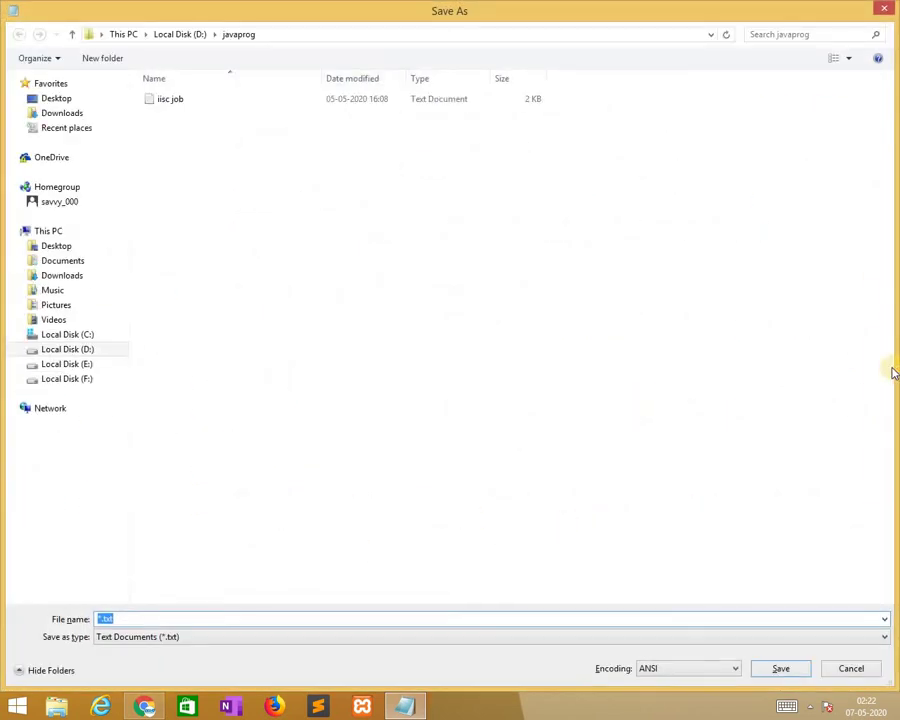
type("ele")
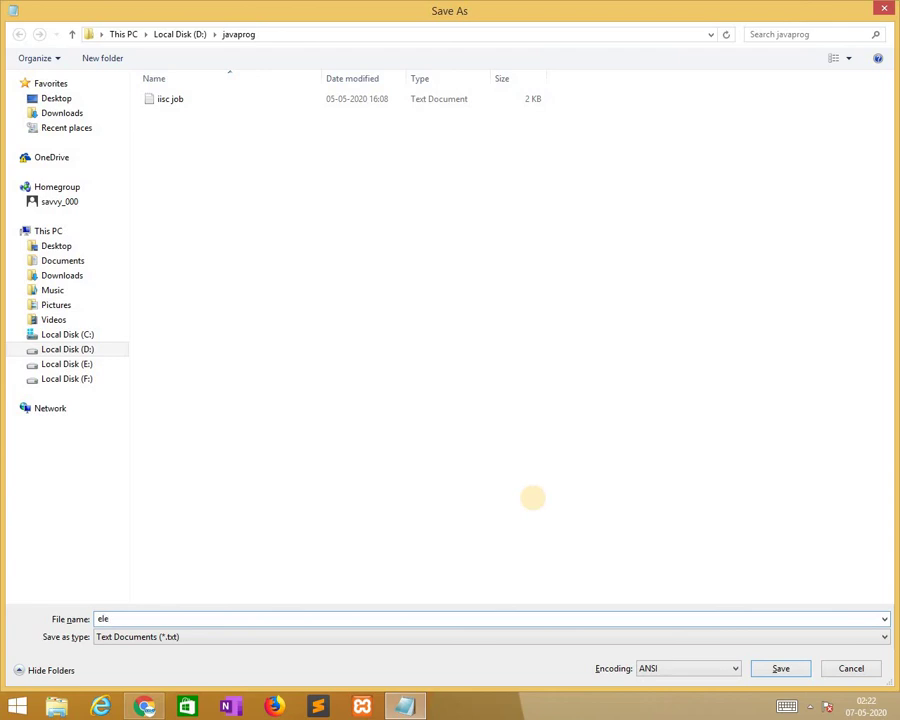
type("bill.java")
key("Tab")
key("a")
key("Return")
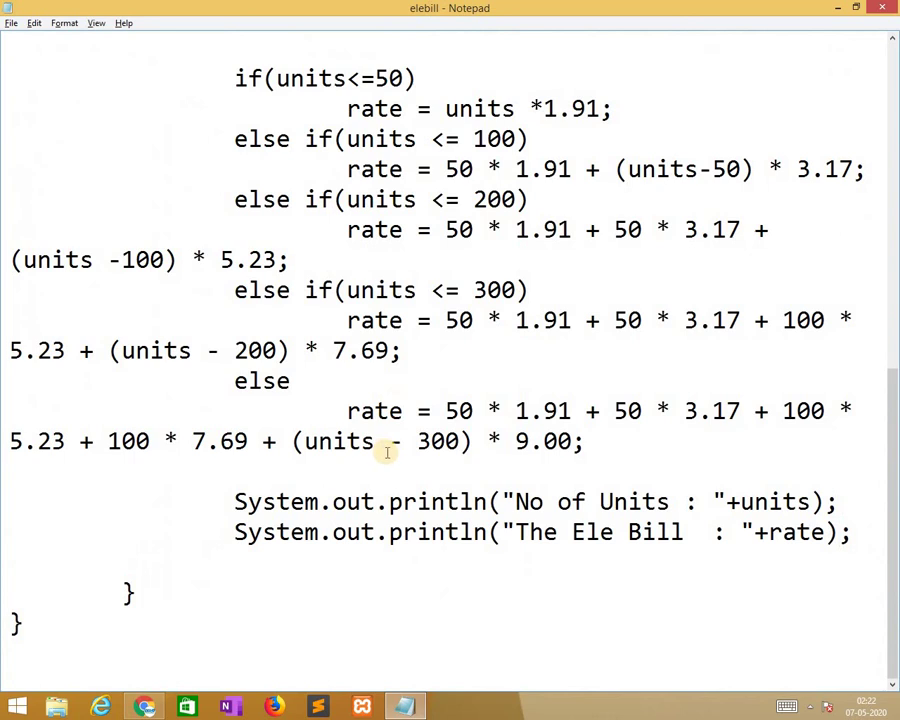
Launch cmd, switch to D:\javaprog, and compile with javac elebill.java
key("super+x")
type("r")
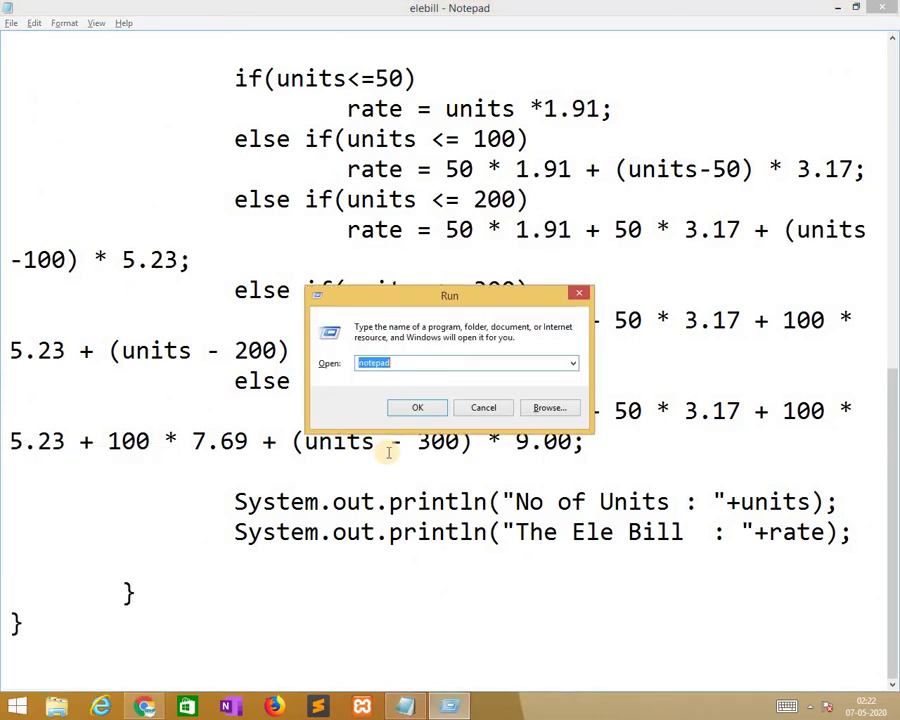
type("cmd")
key("BackSpace")
key("Return")
type("d:")
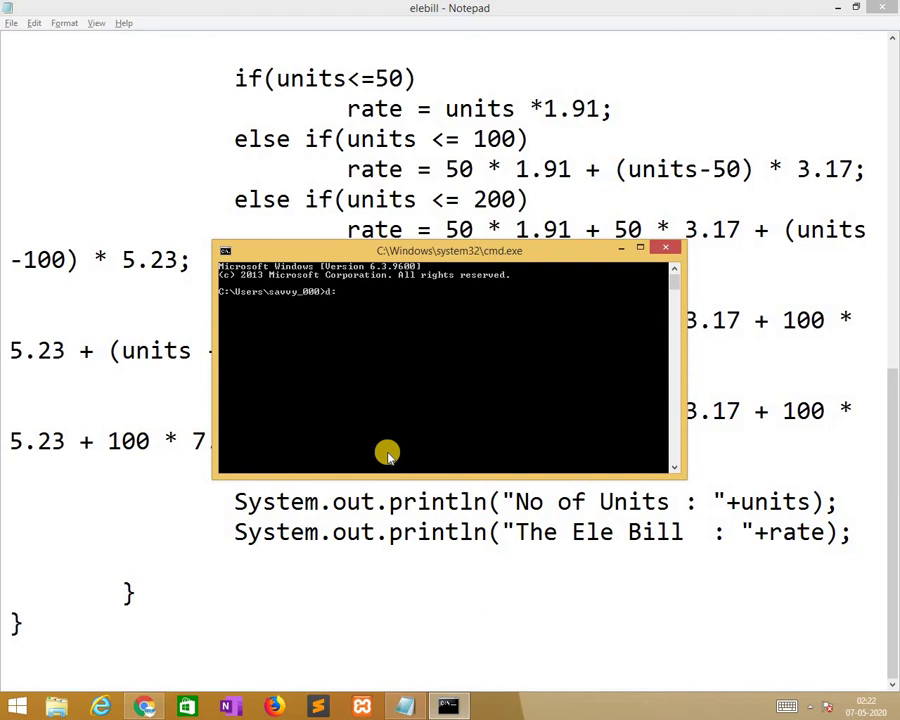
key("Return")
type("javaprog")
key("Return")
type("javac elebi")
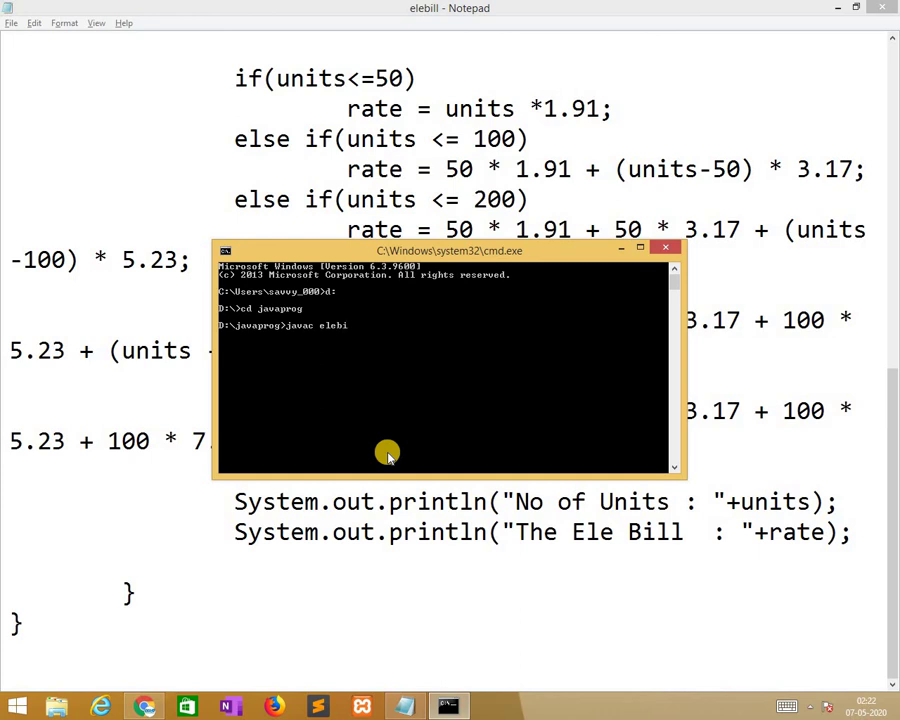
type("ll.java")
key("Return")
Run java elebill with 400 units, getting a bill of 2446.0
key("Up")
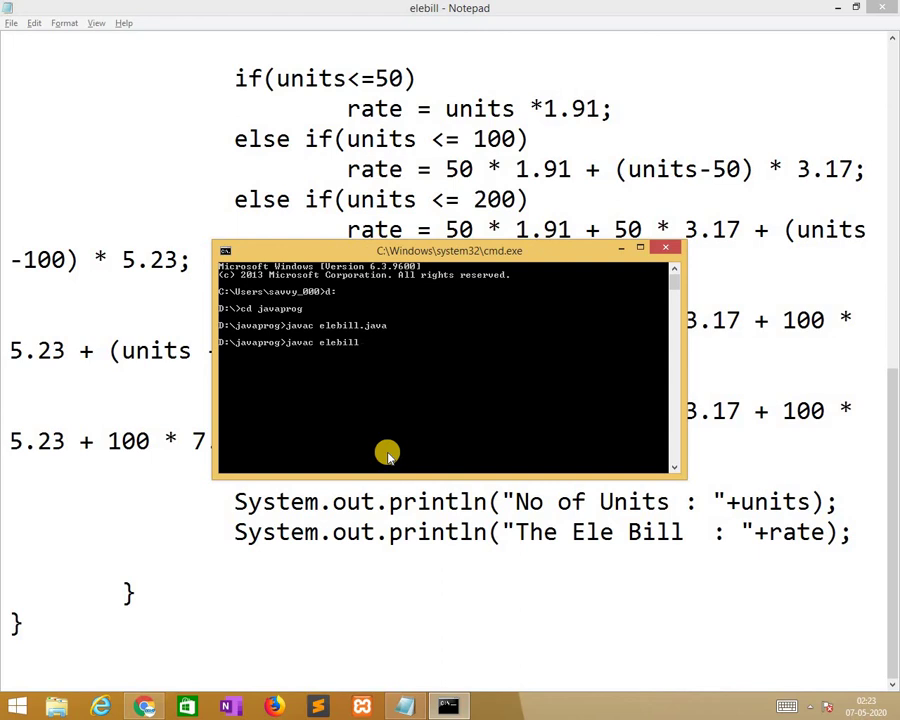
key("BackSpace")
key("Return")
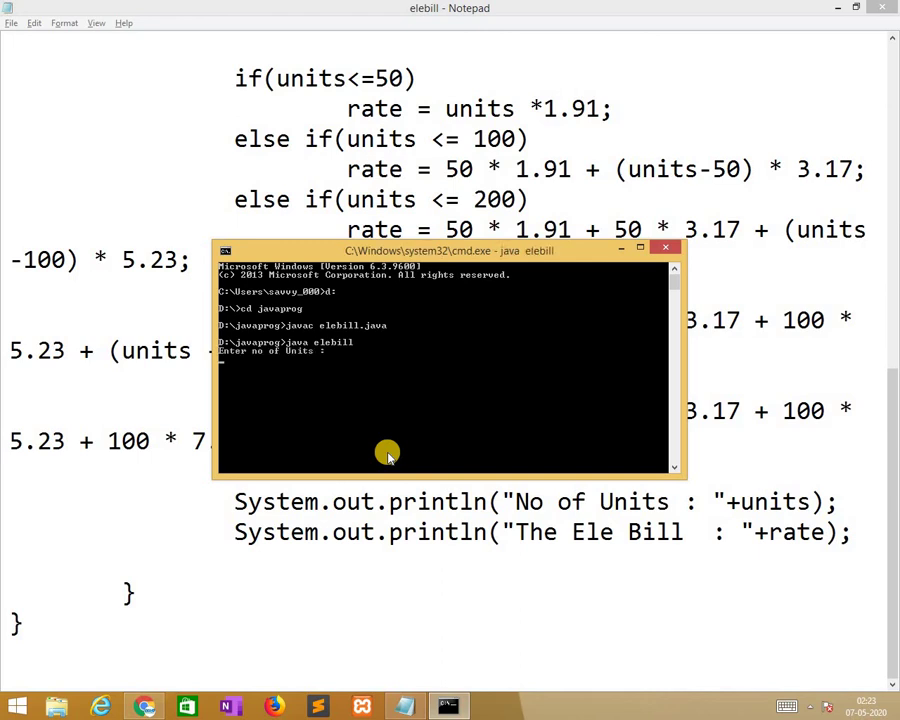
type("400")
key("Return")
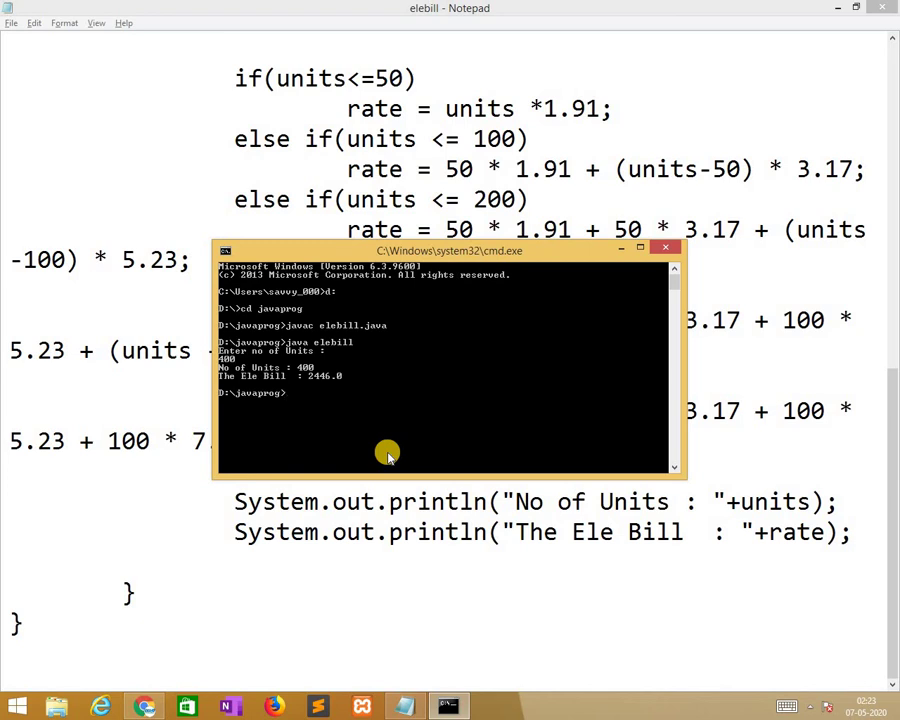
Rerun java elebill with 49 units, getting a bill of about 93.59
key("Up")
key("Return")
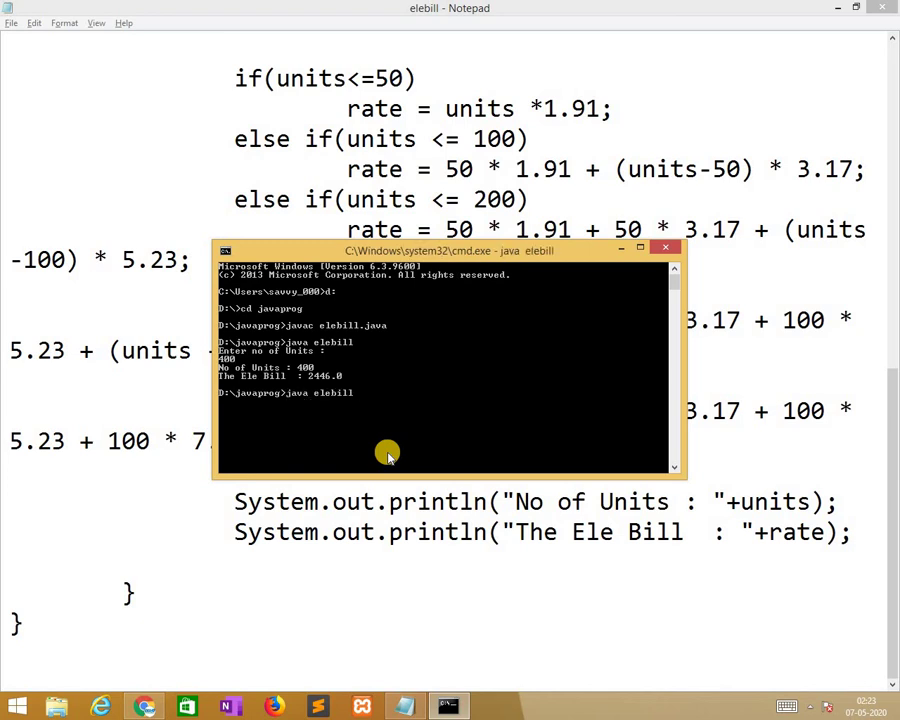
type("49")
key("Return")
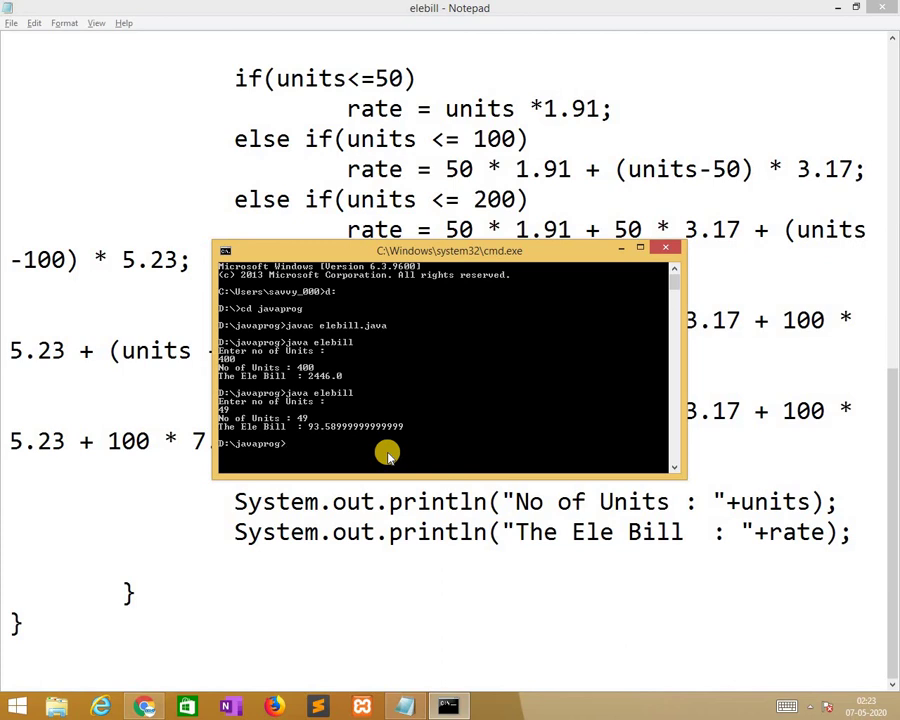
Rerun java elebill with 120 units, getting a bill of 358.6
key("Up")
key("Return")
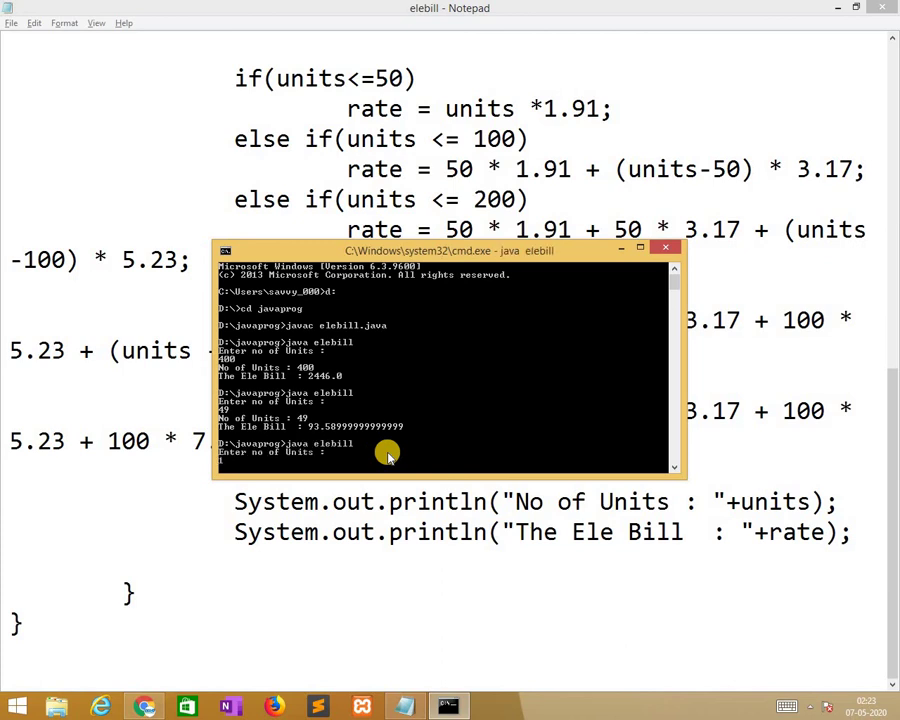
key("Return")
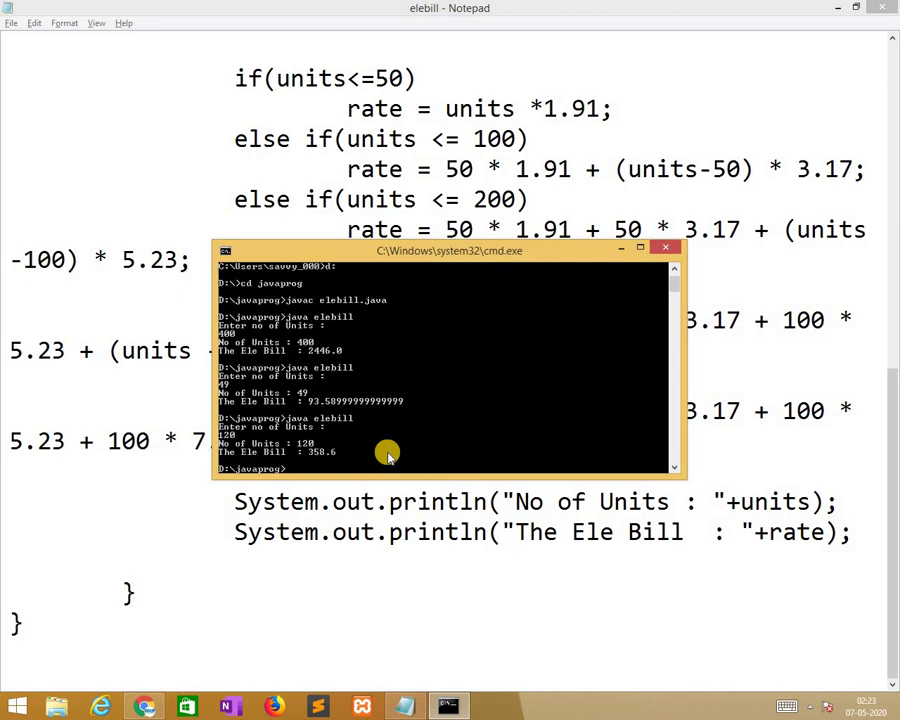